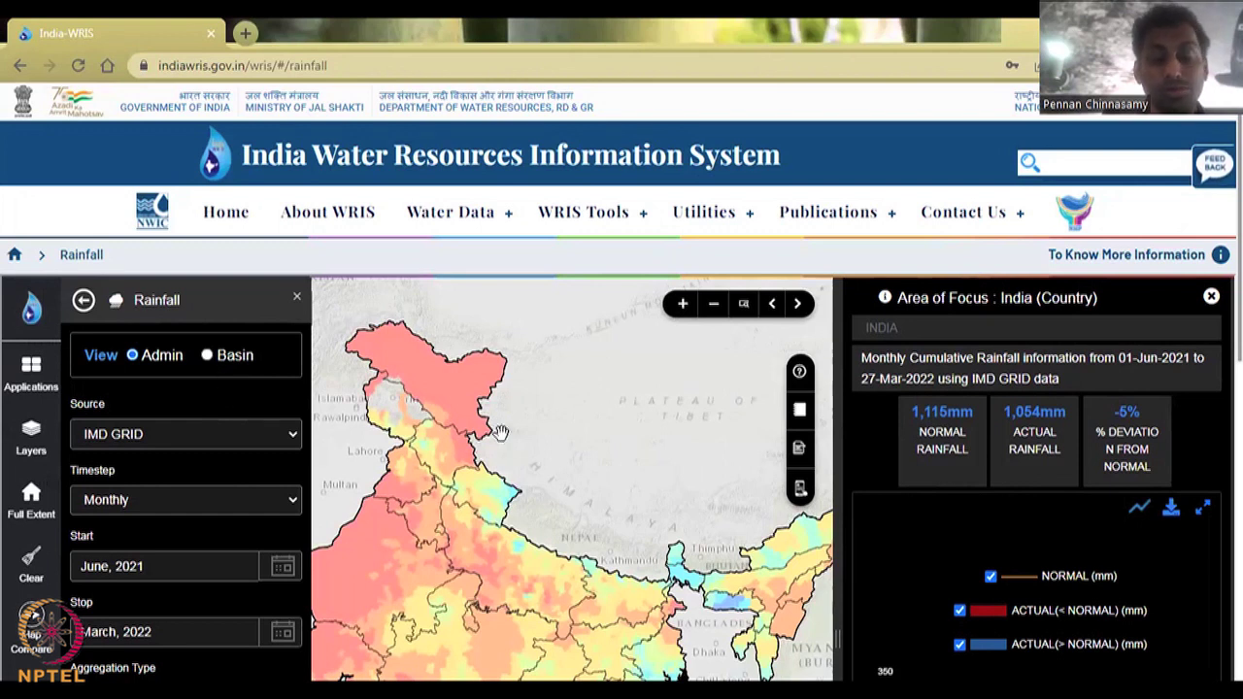
Step: Pan the map to central and southern India and list the rainfall data sources
{"action": "scroll", "coordinate": [626, 379], "scroll_direction": "down", "scroll_amount": 2}
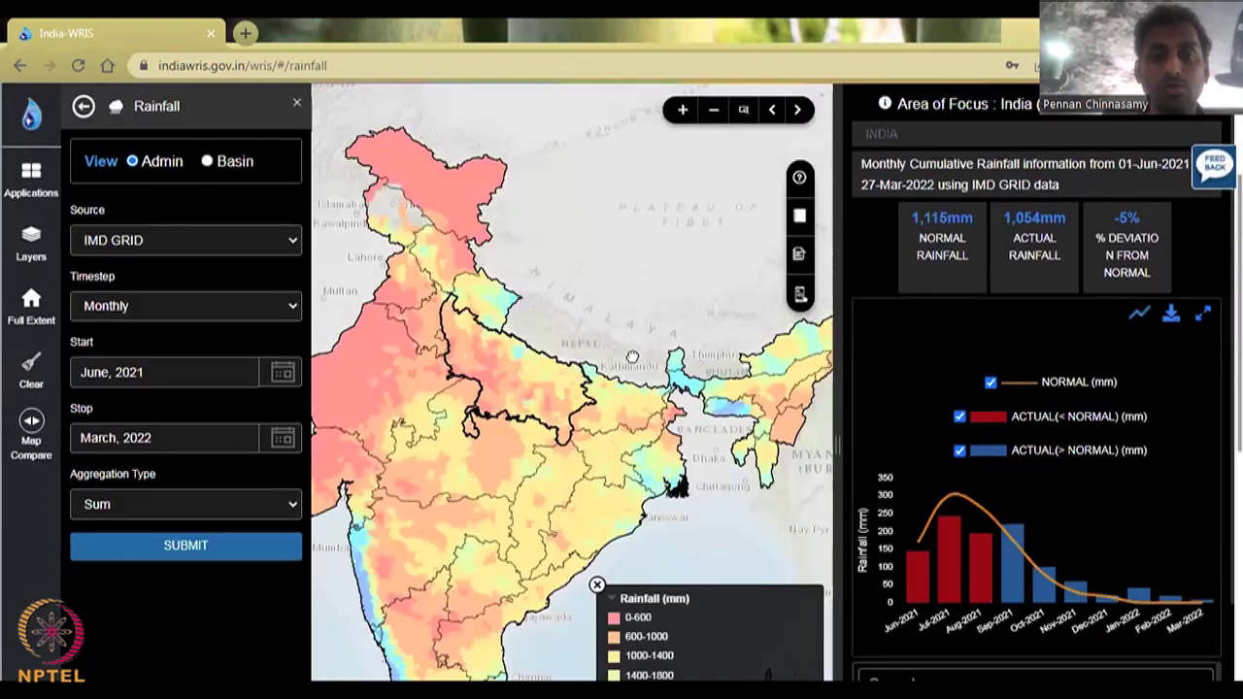
{"action": "left_click_drag", "start_coordinate": [632, 357], "coordinate": [657, 327]}
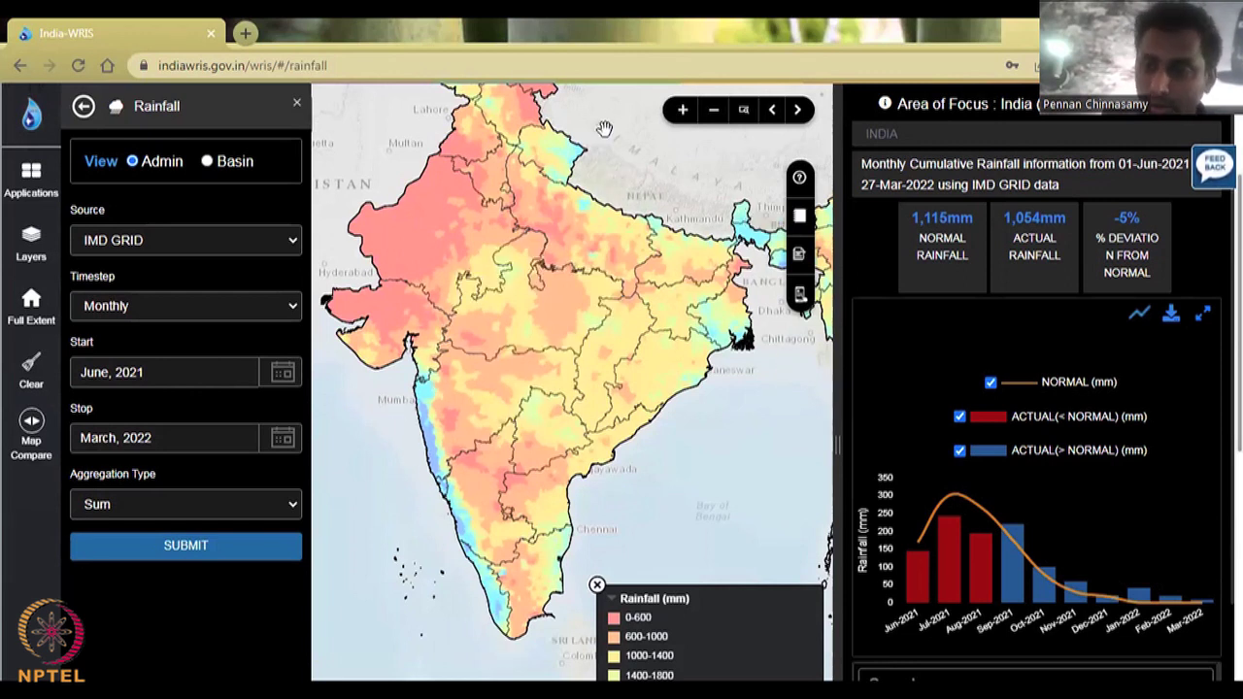
{"action": "left_click", "coordinate": [120, 250]}
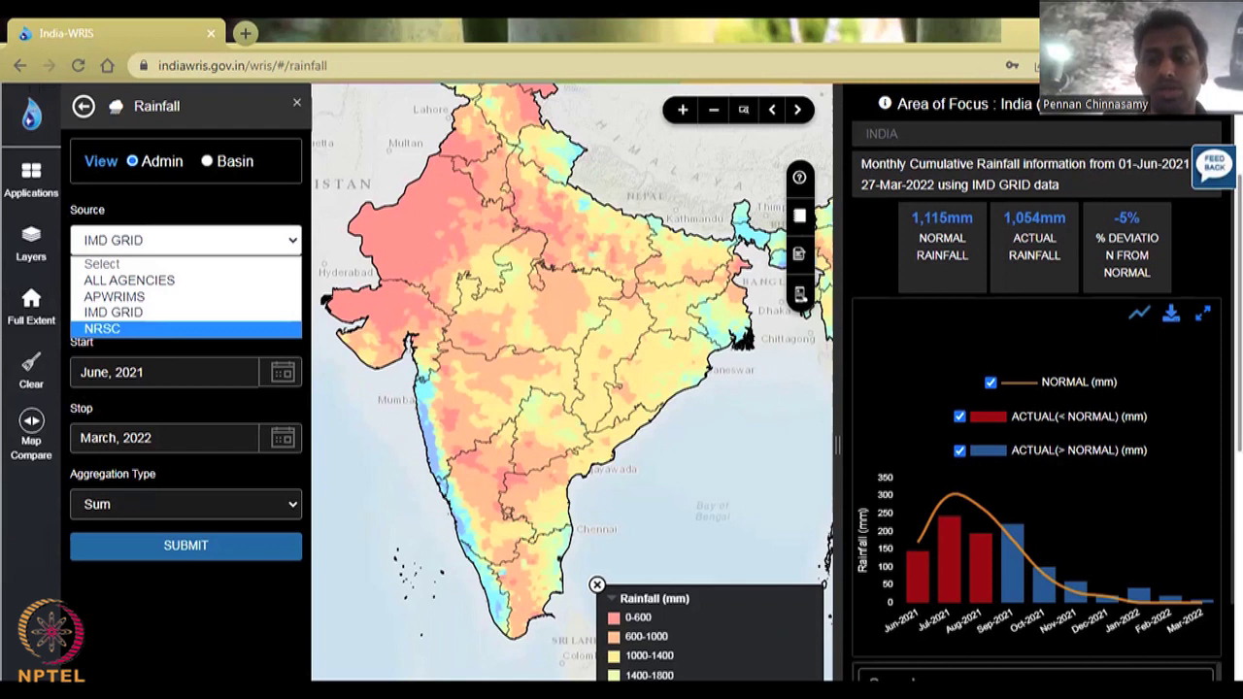
Step: Scroll through the state table, then show the sources ALL AGENCIES, APWRIMS, IMD GRID and NRSC again
{"action": "scroll", "coordinate": [991, 486], "scroll_direction": "down", "scroll_amount": 3}
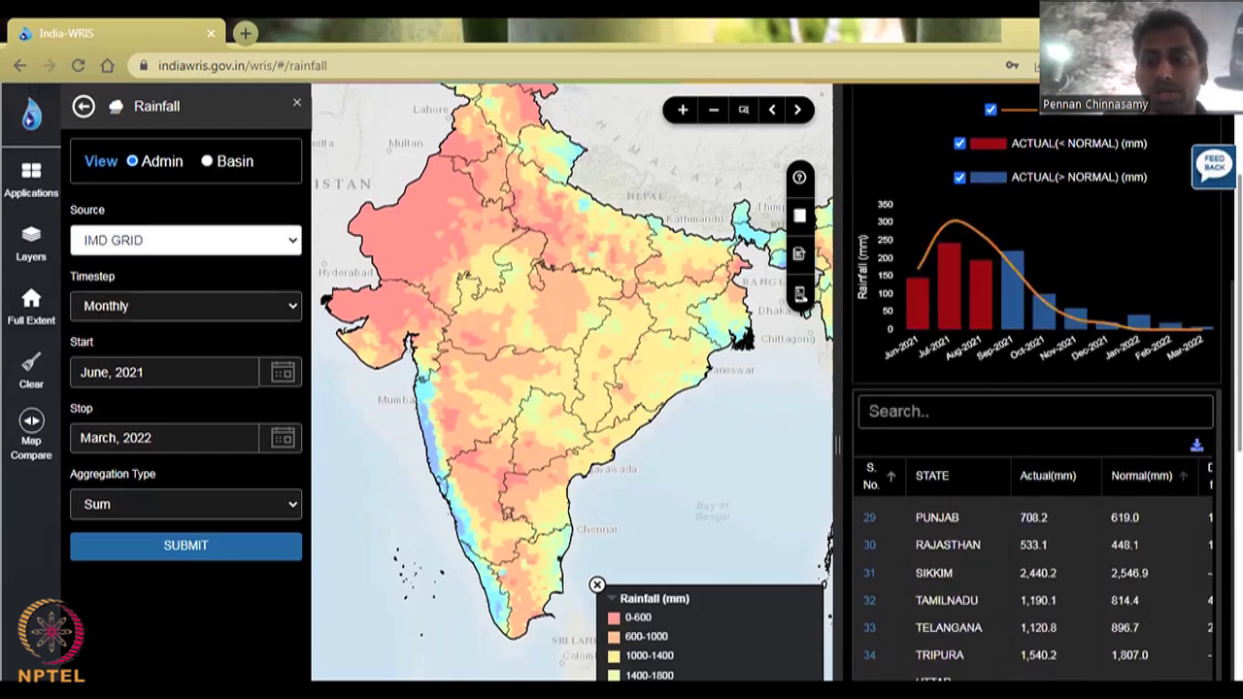
{"action": "left_click", "coordinate": [986, 412]}
{"action": "scroll", "coordinate": [988, 420], "scroll_direction": "up", "scroll_amount": 3}
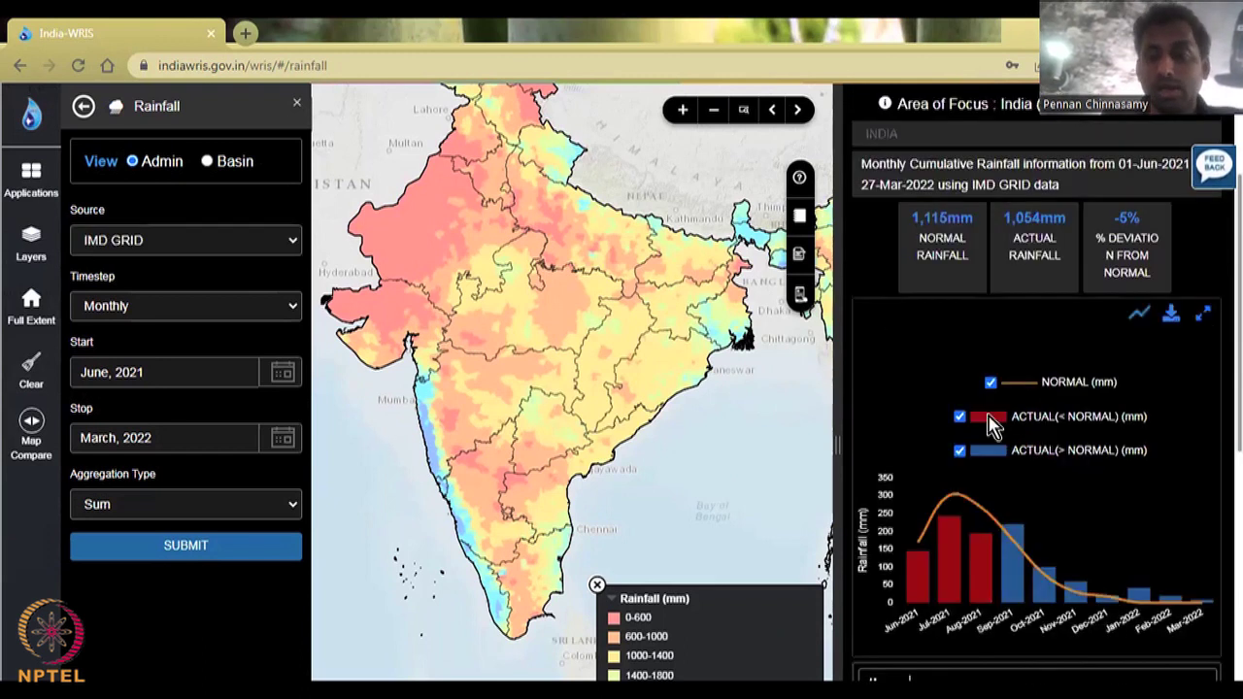
{"action": "scroll", "coordinate": [990, 423], "scroll_direction": "down", "scroll_amount": 4}
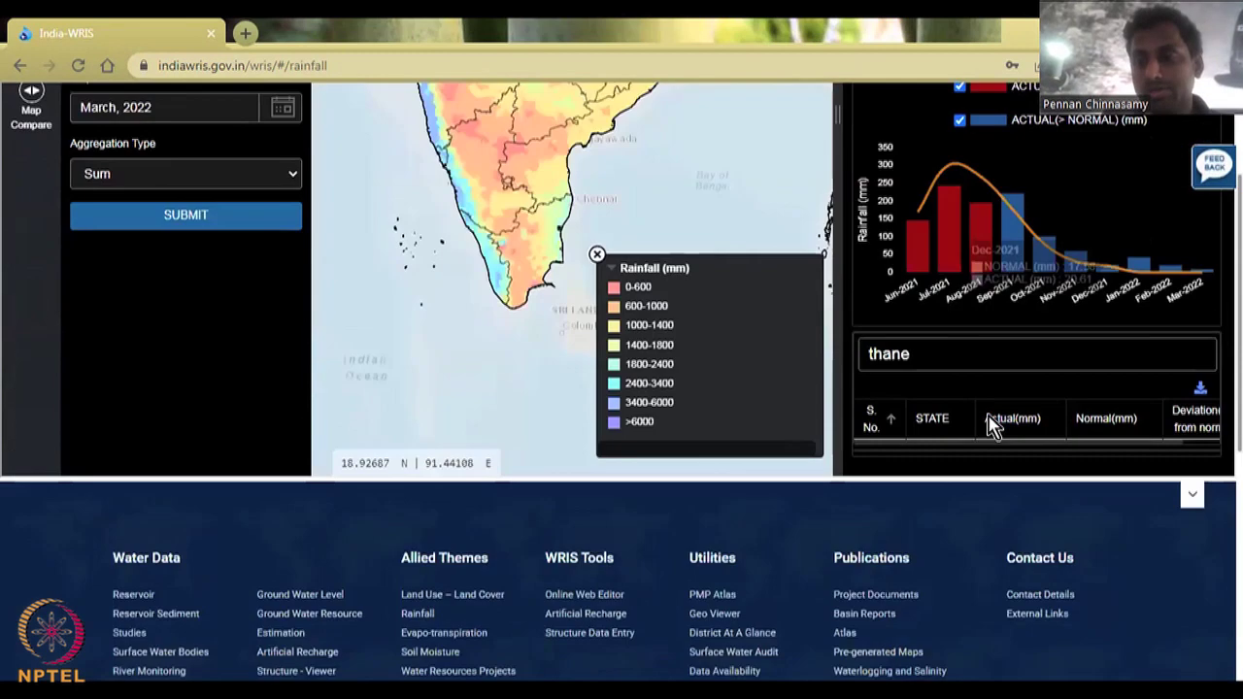
{"action": "scroll", "coordinate": [1013, 323], "scroll_direction": "up", "scroll_amount": 4}
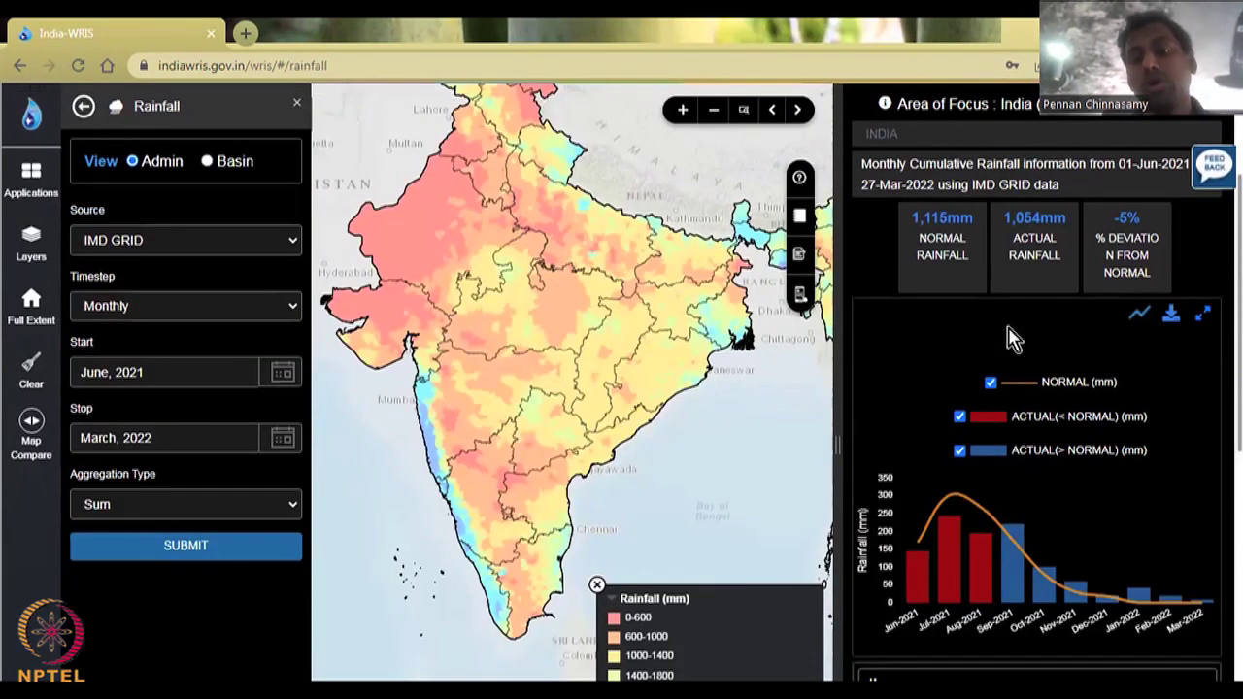
{"action": "scroll", "coordinate": [1013, 340], "scroll_direction": "up", "scroll_amount": 1}
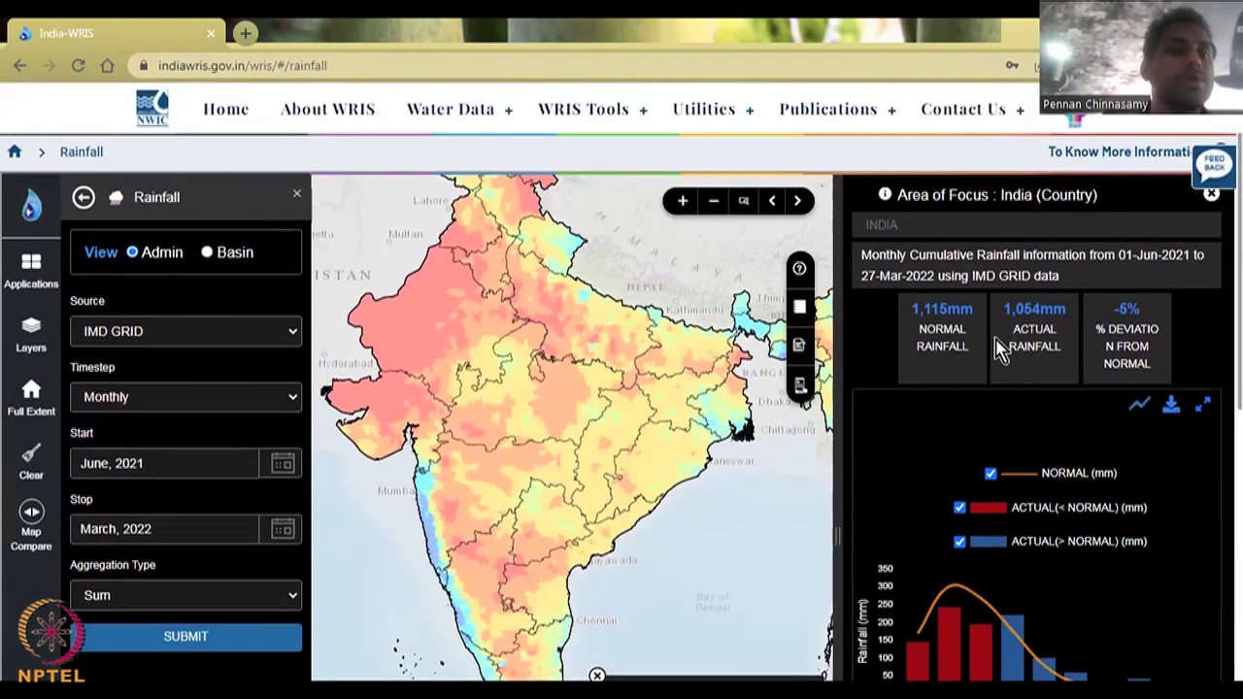
{"action": "left_click", "coordinate": [284, 335]}
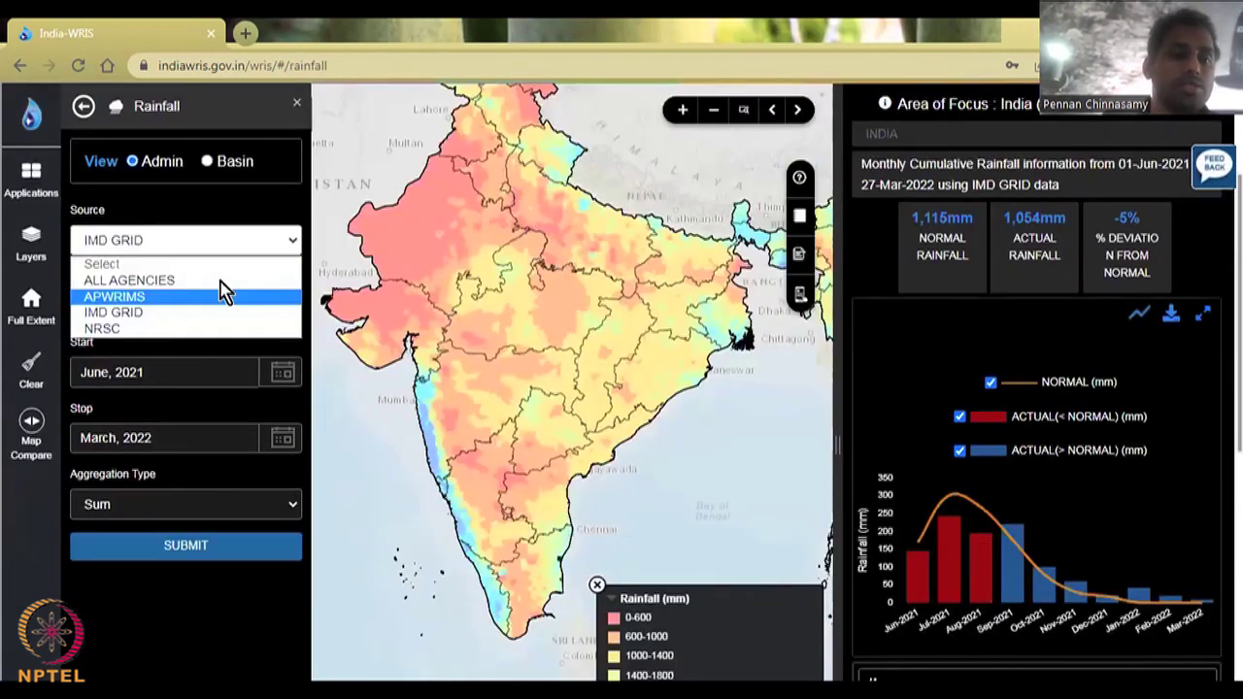
Step: Load APWRIMS rainfall for Andhra Pradesh, June–July 2021, from 1,851 stations
{"action": "left_click", "coordinate": [216, 299]}
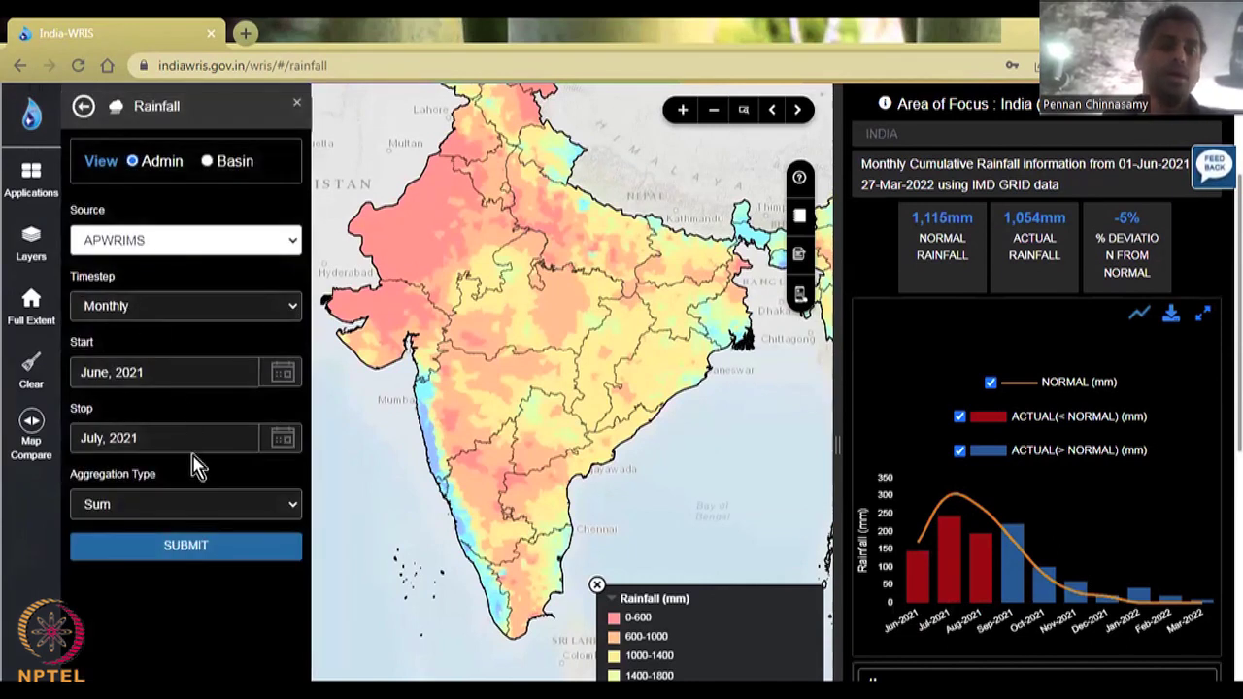
{"action": "left_click", "coordinate": [257, 543]}
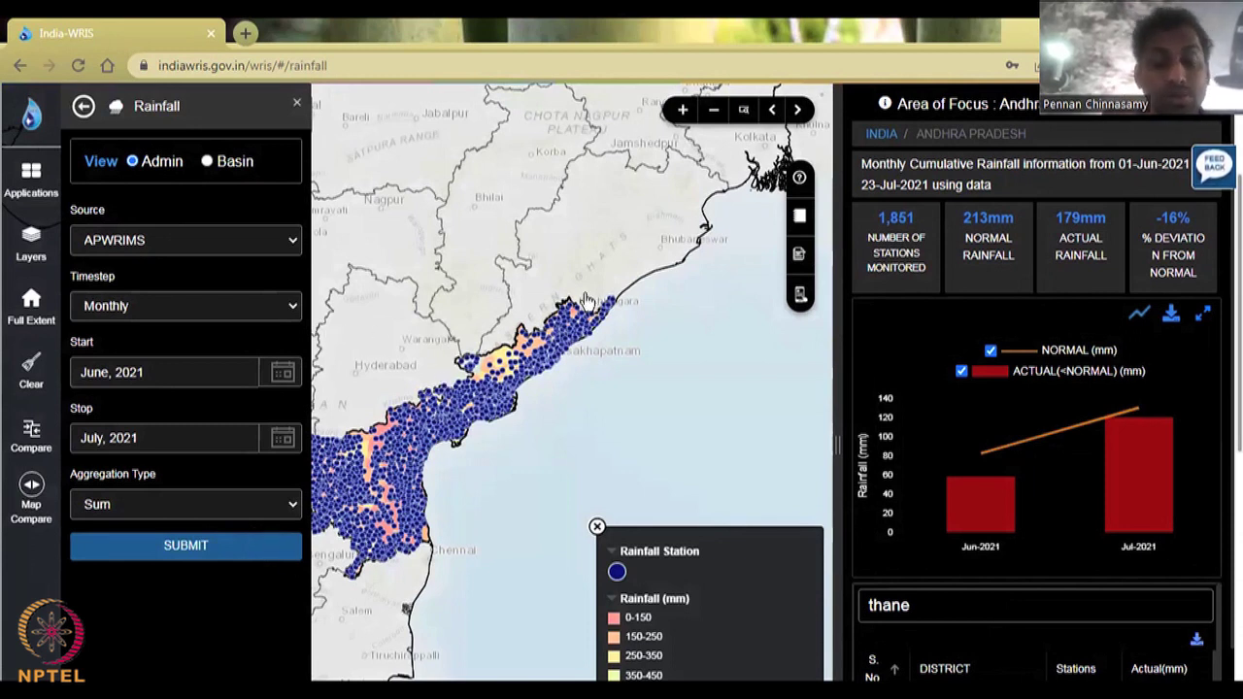
{"action": "left_click_drag", "start_coordinate": [680, 400], "coordinate": [696, 389]}
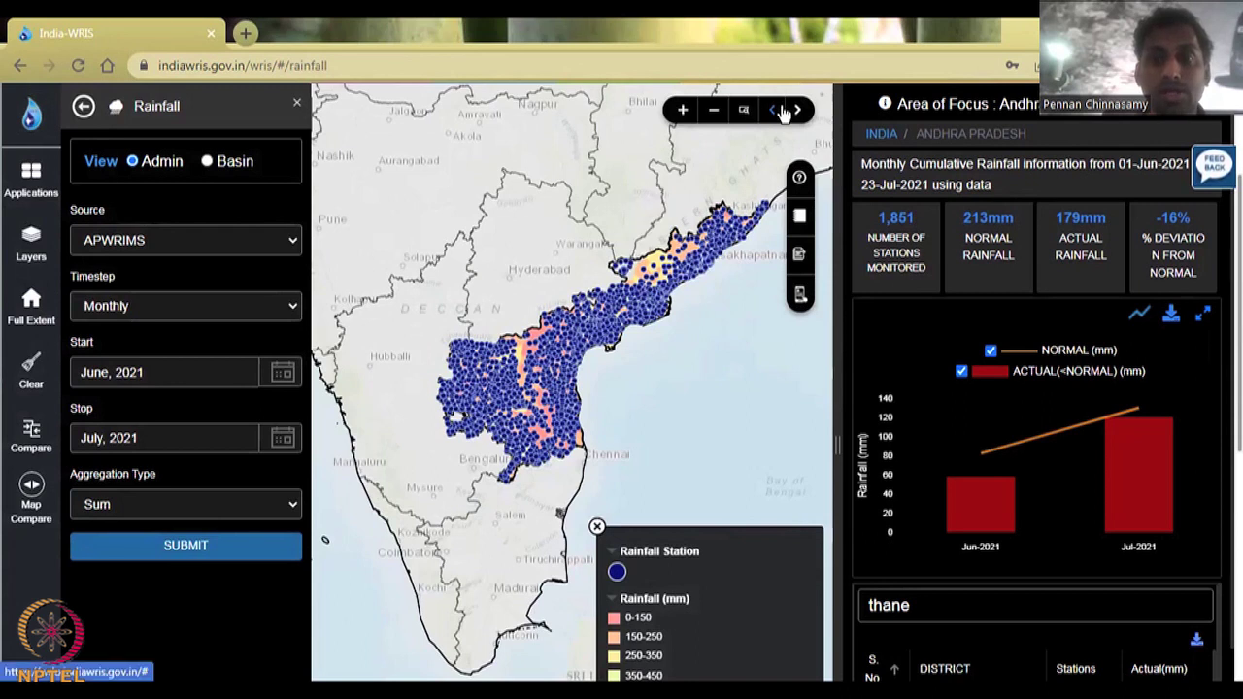
{"action": "left_click", "coordinate": [777, 110]}
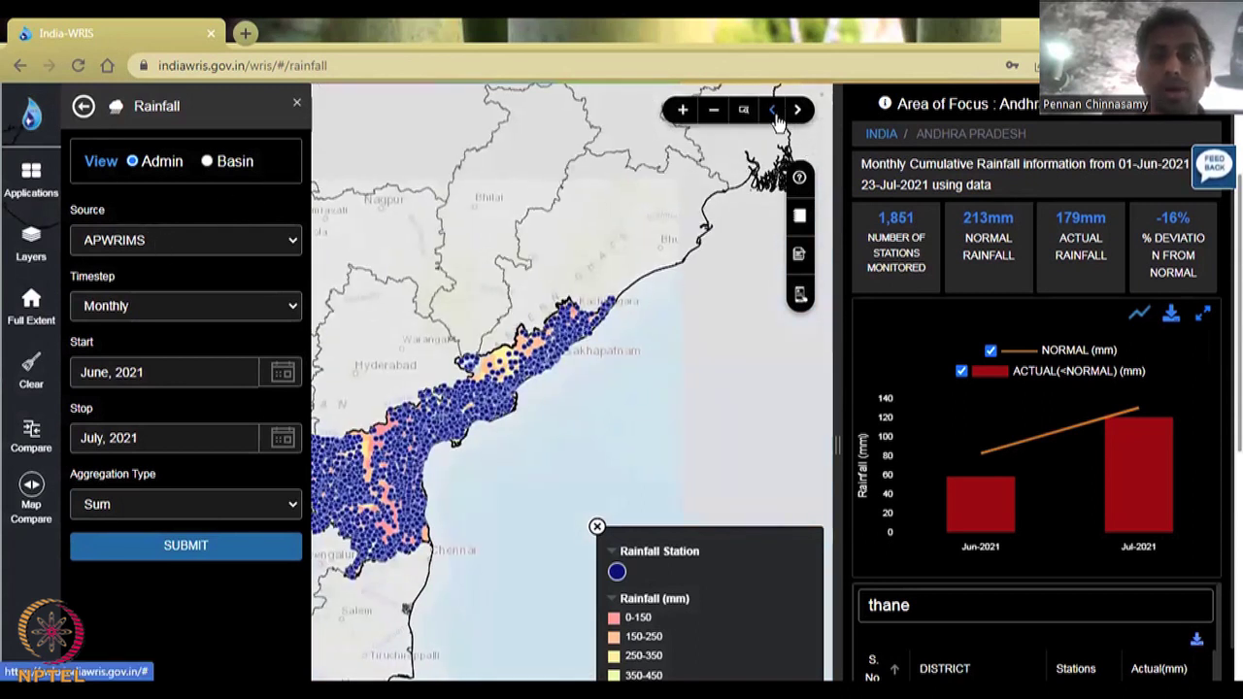
{"action": "left_click", "coordinate": [207, 243]}
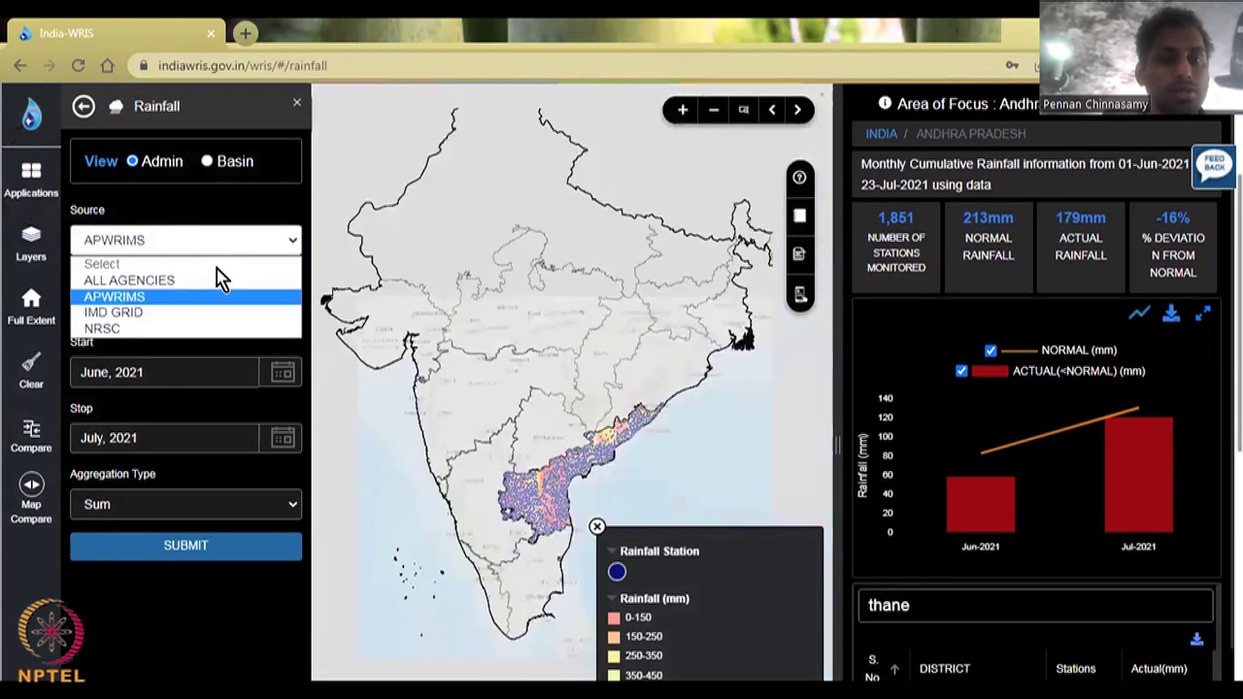
Step: Switch the source to ALL AGENCIES and load India's June–July 2021 rainfall from 23,318 stations
{"action": "left_click", "coordinate": [169, 295]}
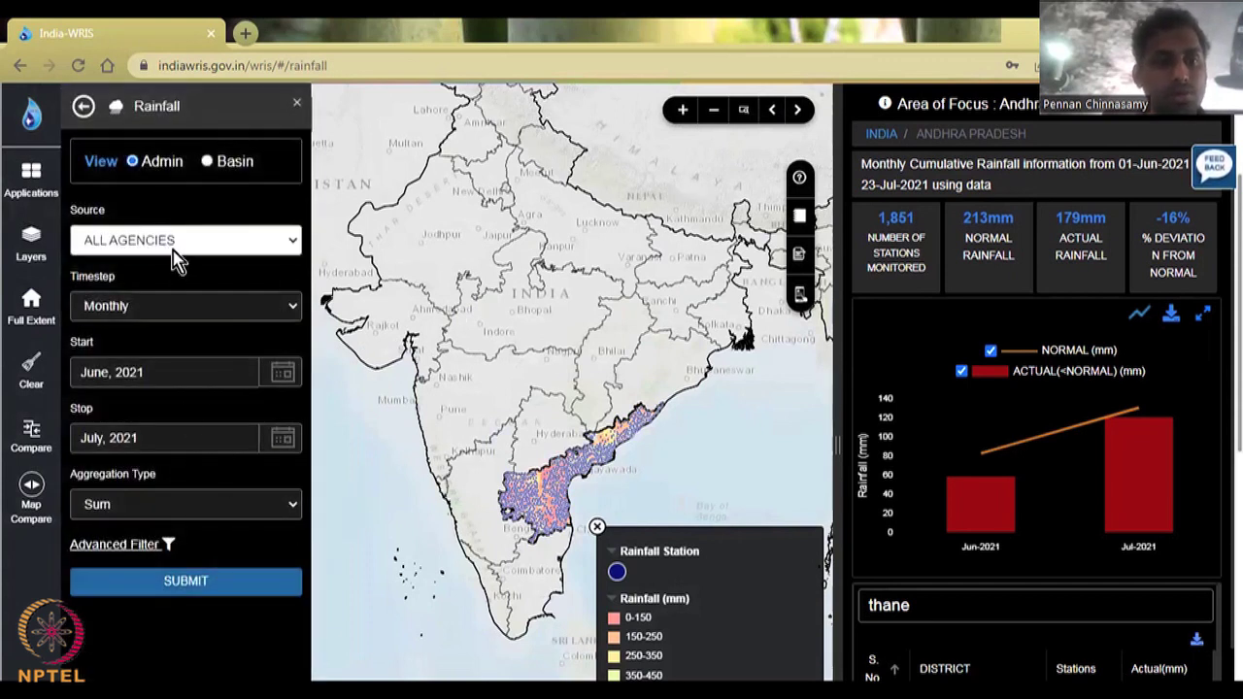
{"action": "left_click", "coordinate": [223, 586]}
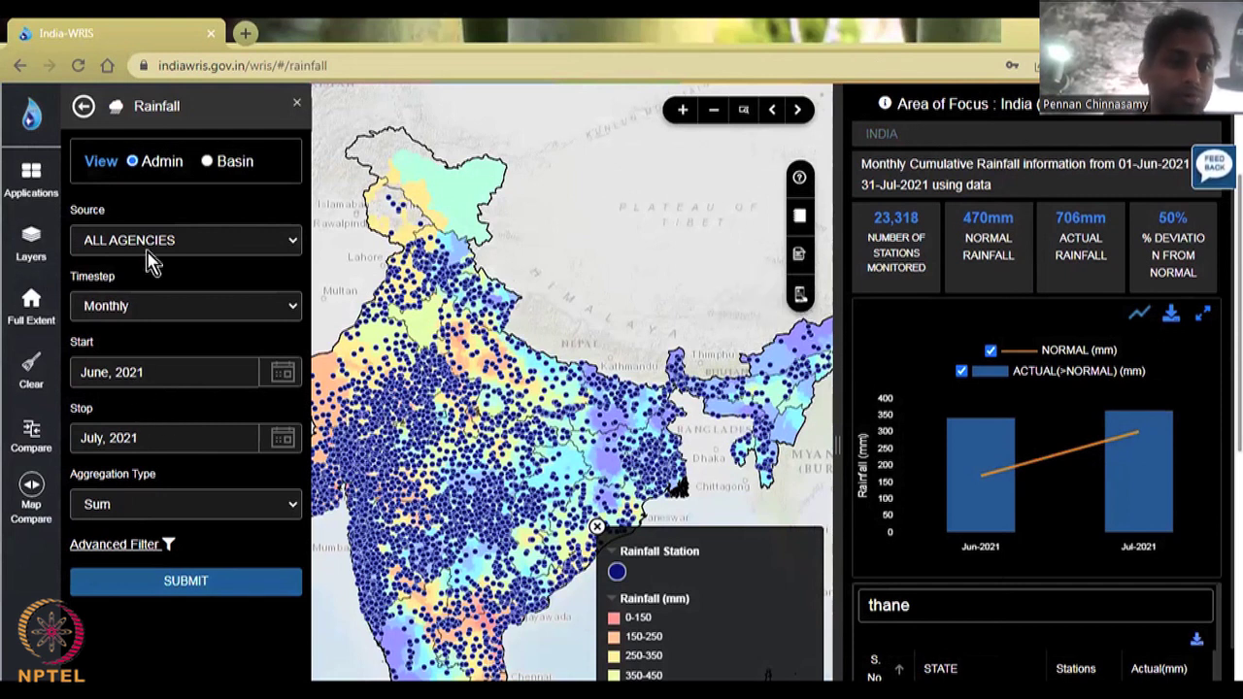
{"action": "left_click", "coordinate": [184, 248]}
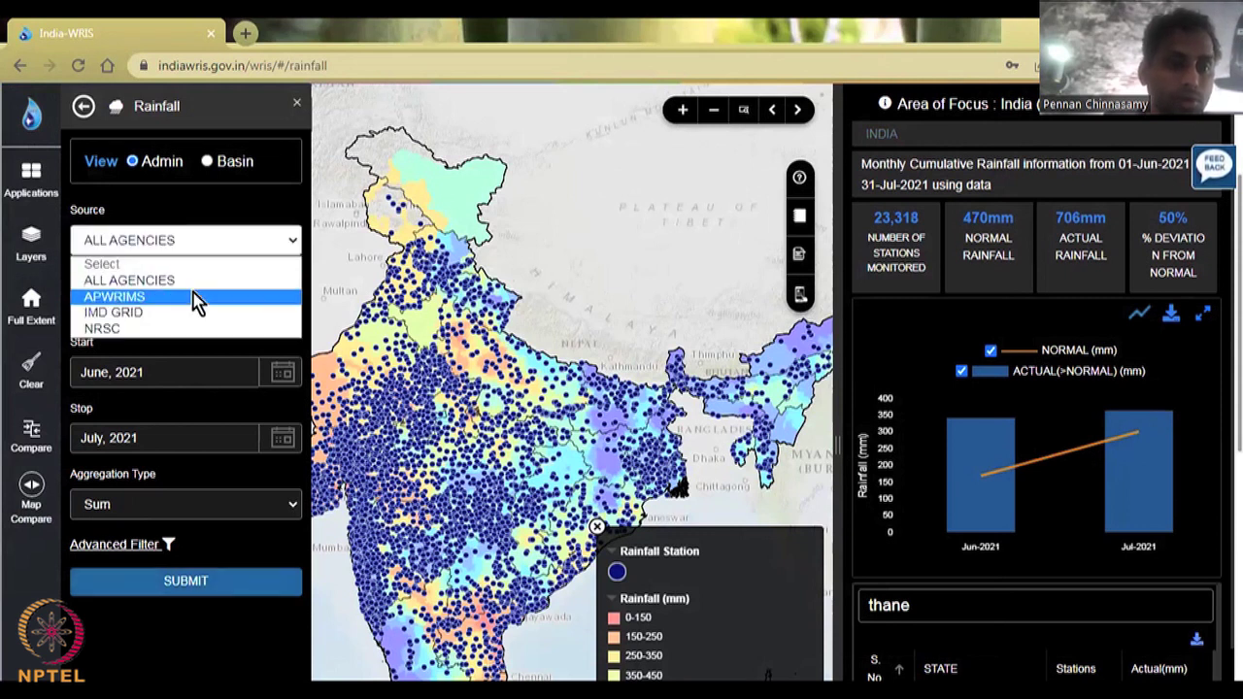
Step: Load APWRIMS Andhra Pradesh rainfall from January 2021 to July 2021
{"action": "left_click", "coordinate": [194, 297]}
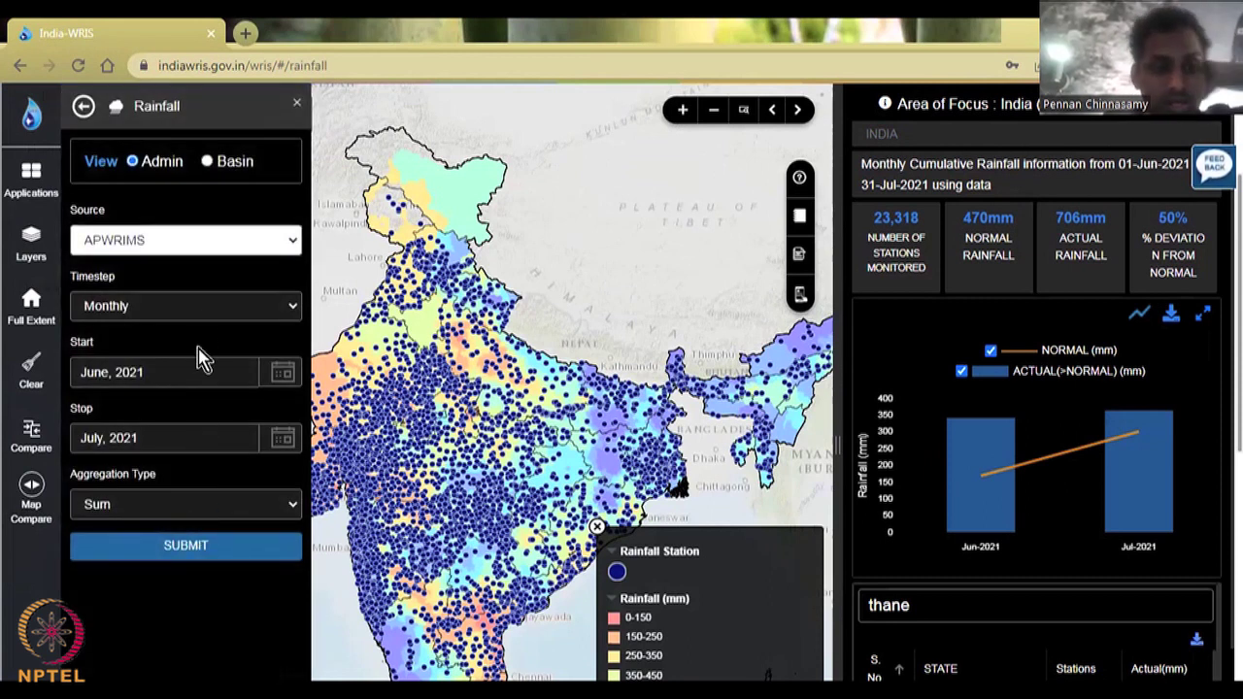
{"action": "left_click", "coordinate": [282, 374]}
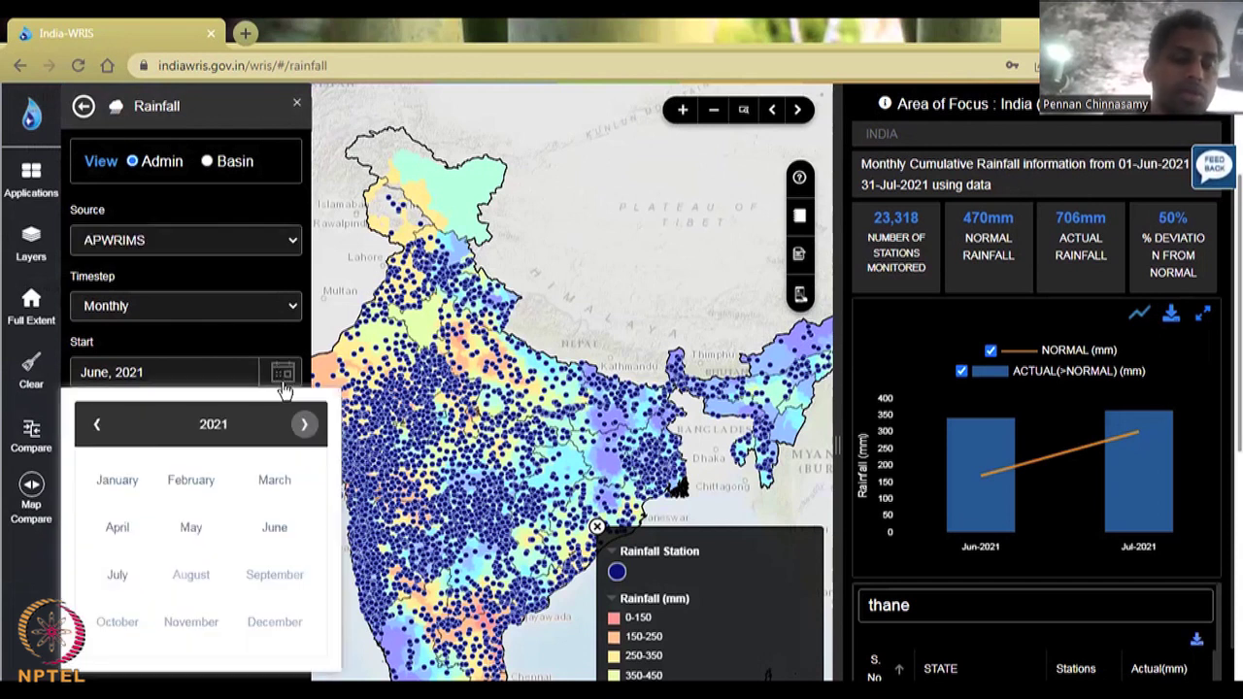
{"action": "left_click", "coordinate": [101, 486]}
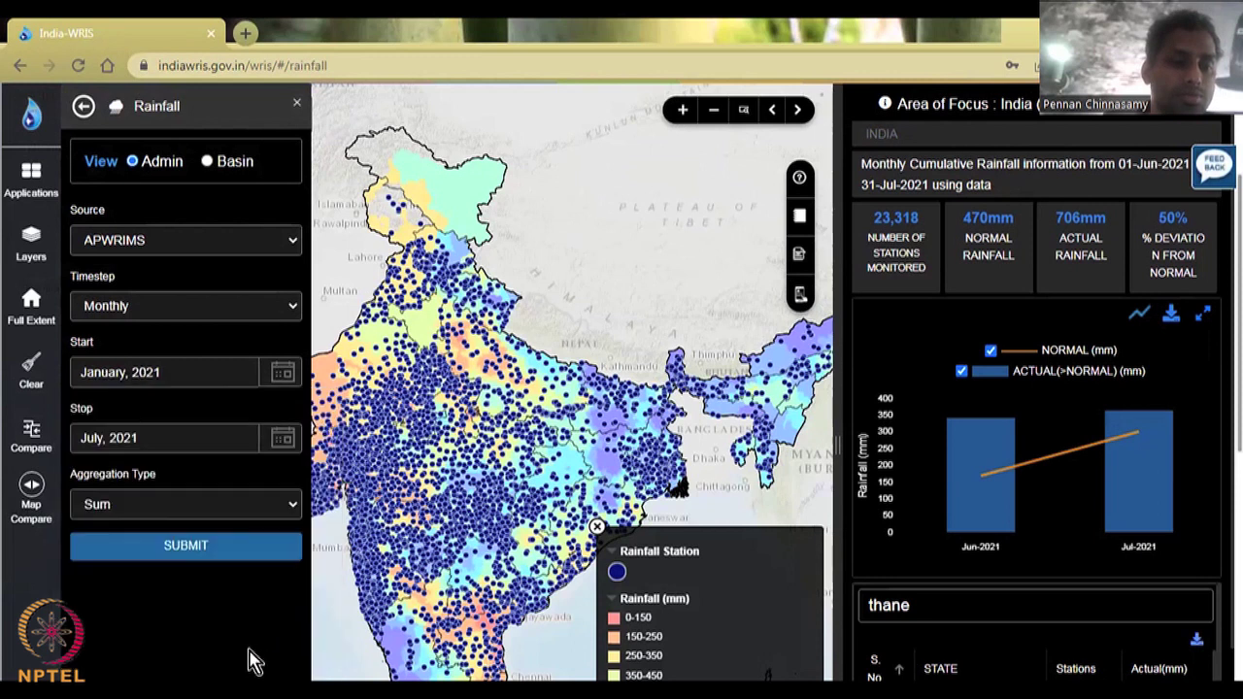
{"action": "left_click", "coordinate": [277, 547]}
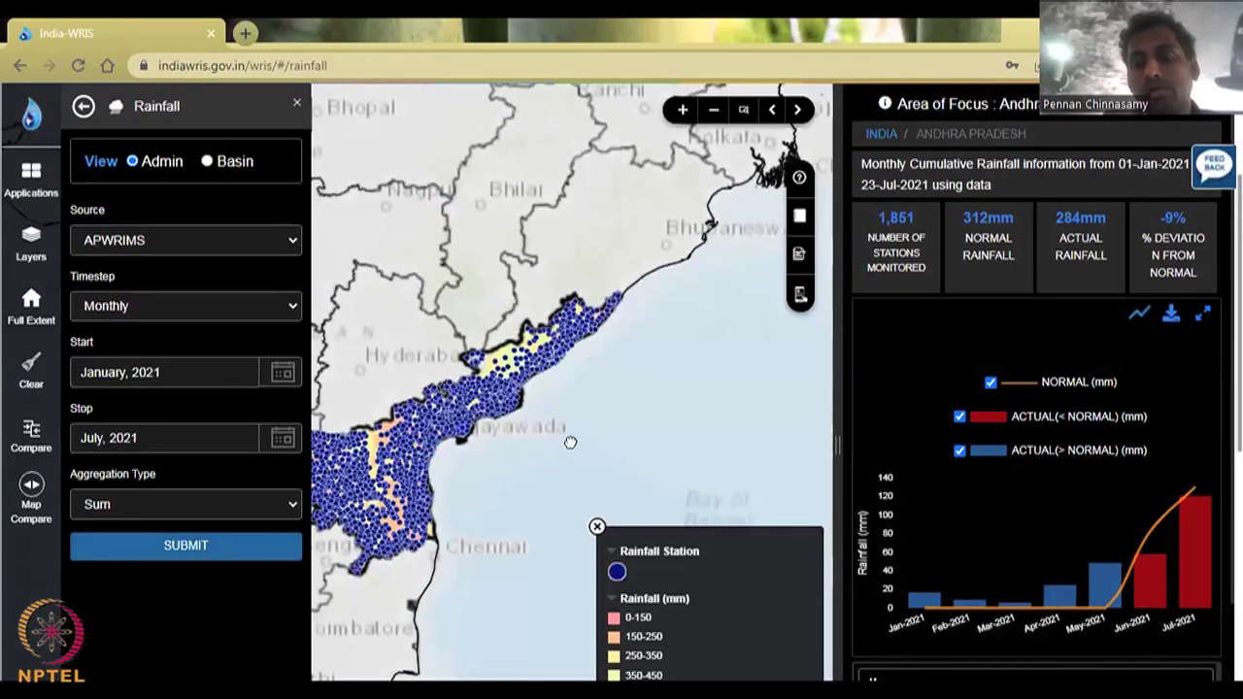
Step: Clear 'thane' from the district search and show Anantapur district's rainfall details
{"action": "left_click_drag", "start_coordinate": [570, 442], "coordinate": [669, 372]}
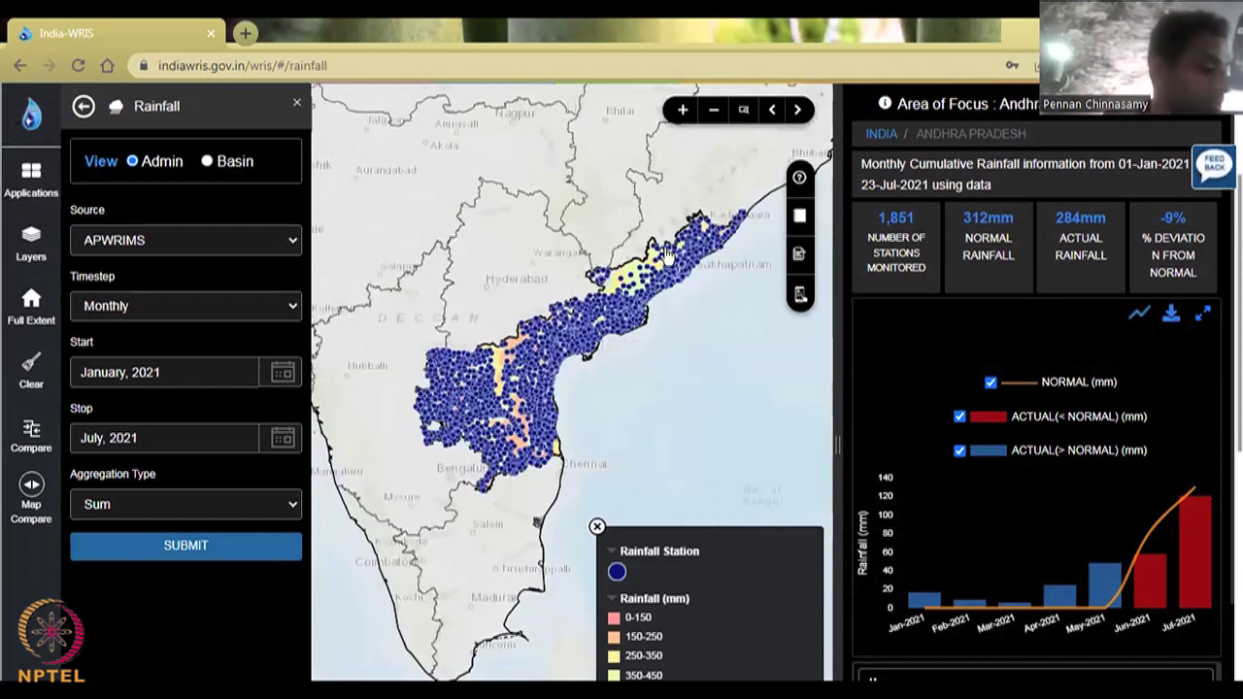
{"action": "scroll", "coordinate": [1124, 386], "scroll_direction": "down", "scroll_amount": 1}
{"action": "scroll", "coordinate": [1124, 386], "scroll_direction": "down", "scroll_amount": 3}
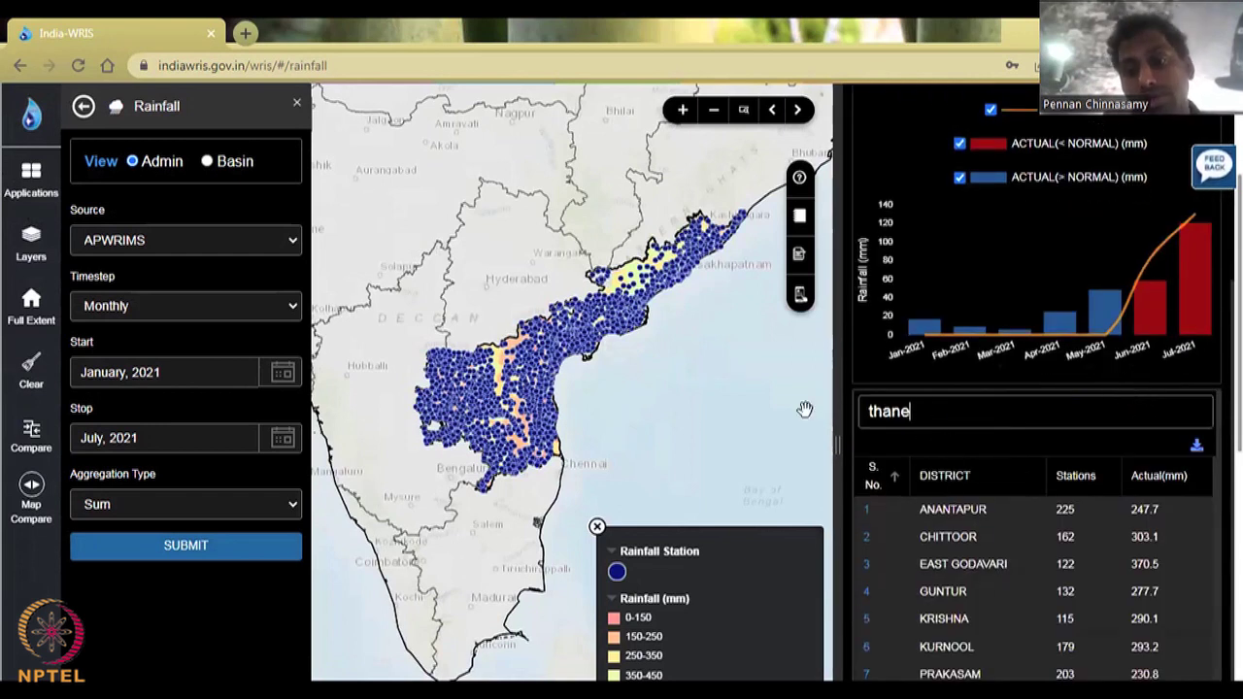
{"action": "left_click_drag", "start_coordinate": [931, 418], "coordinate": [812, 394]}
{"action": "key", "text": "BackSpace"}
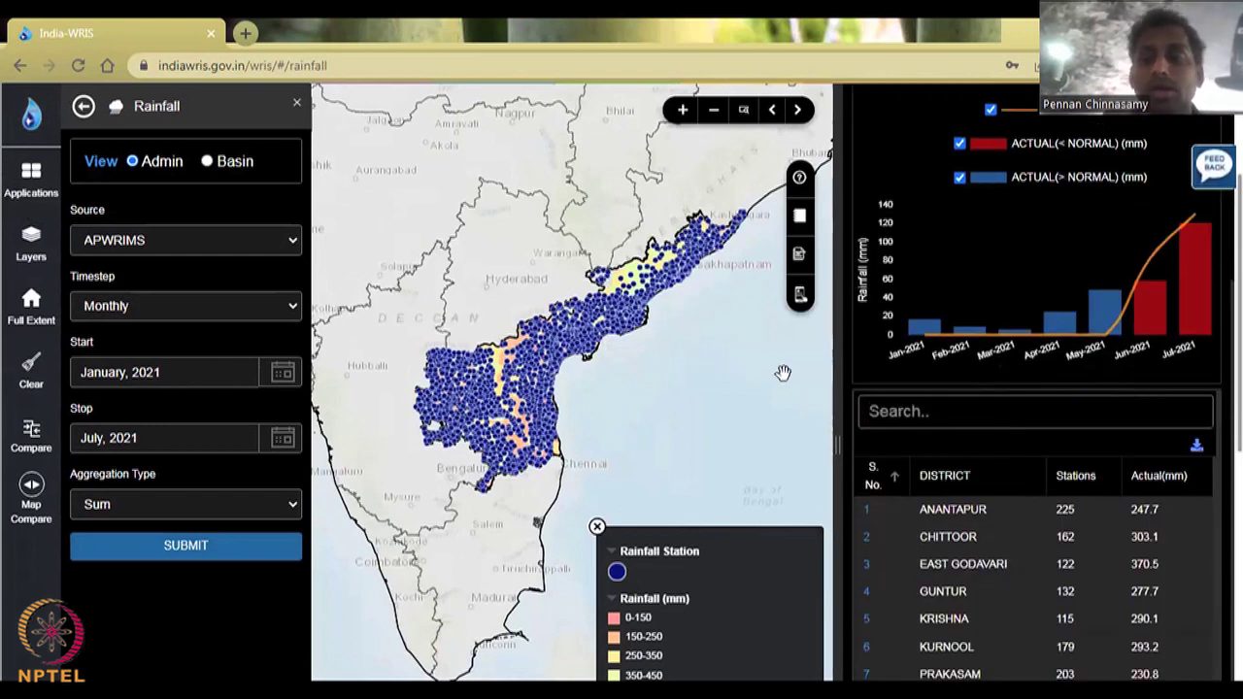
{"action": "left_click", "coordinate": [953, 509]}
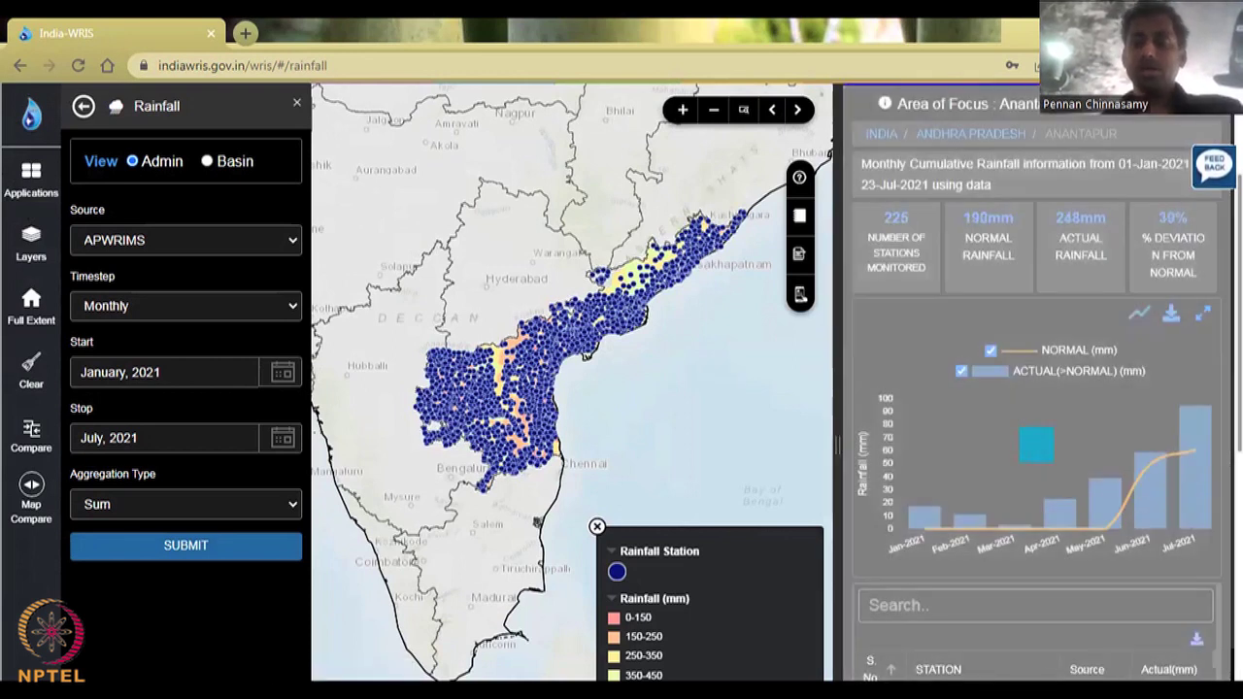
{"action": "scroll", "coordinate": [868, 648], "scroll_direction": "down", "scroll_amount": 2}
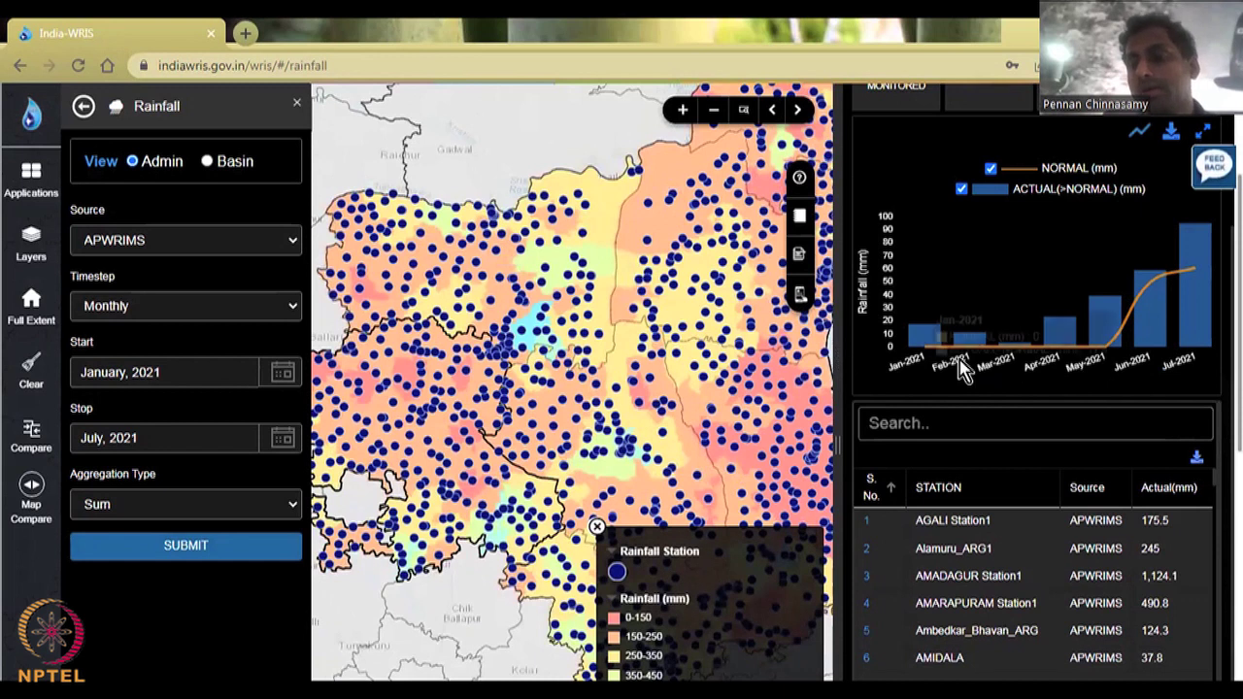
{"action": "scroll", "coordinate": [984, 579], "scroll_direction": "down", "scroll_amount": 4}
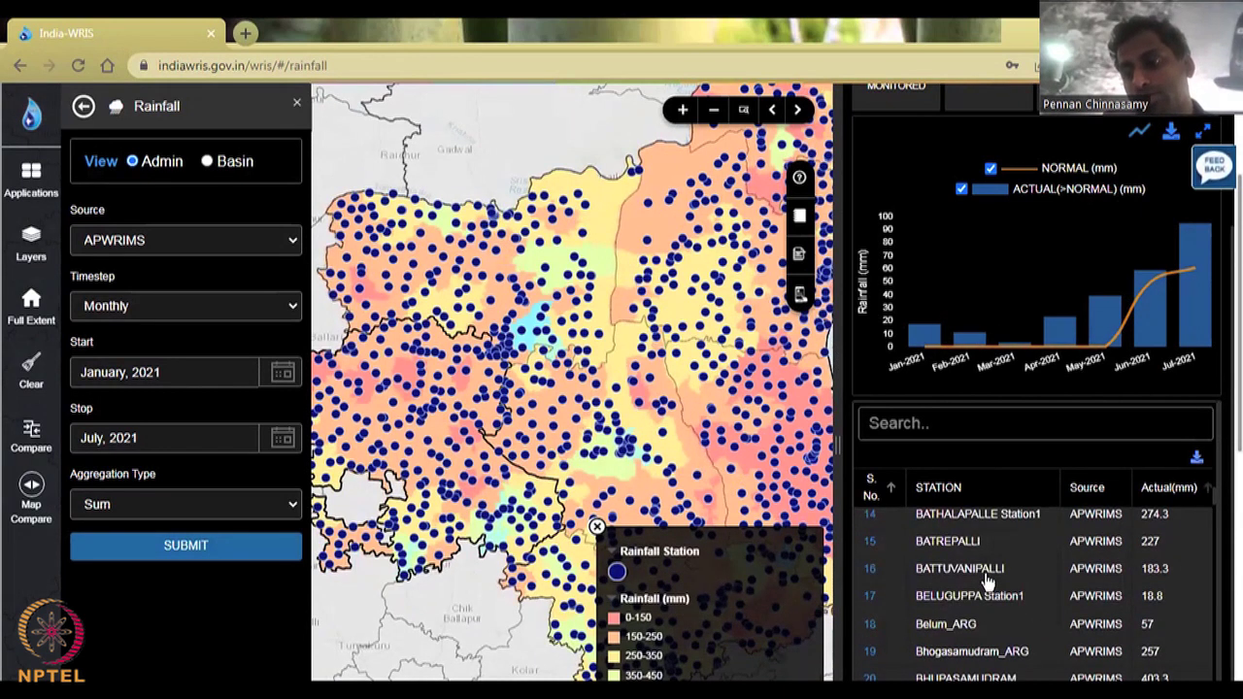
{"action": "scroll", "coordinate": [986, 581], "scroll_direction": "up", "scroll_amount": 1}
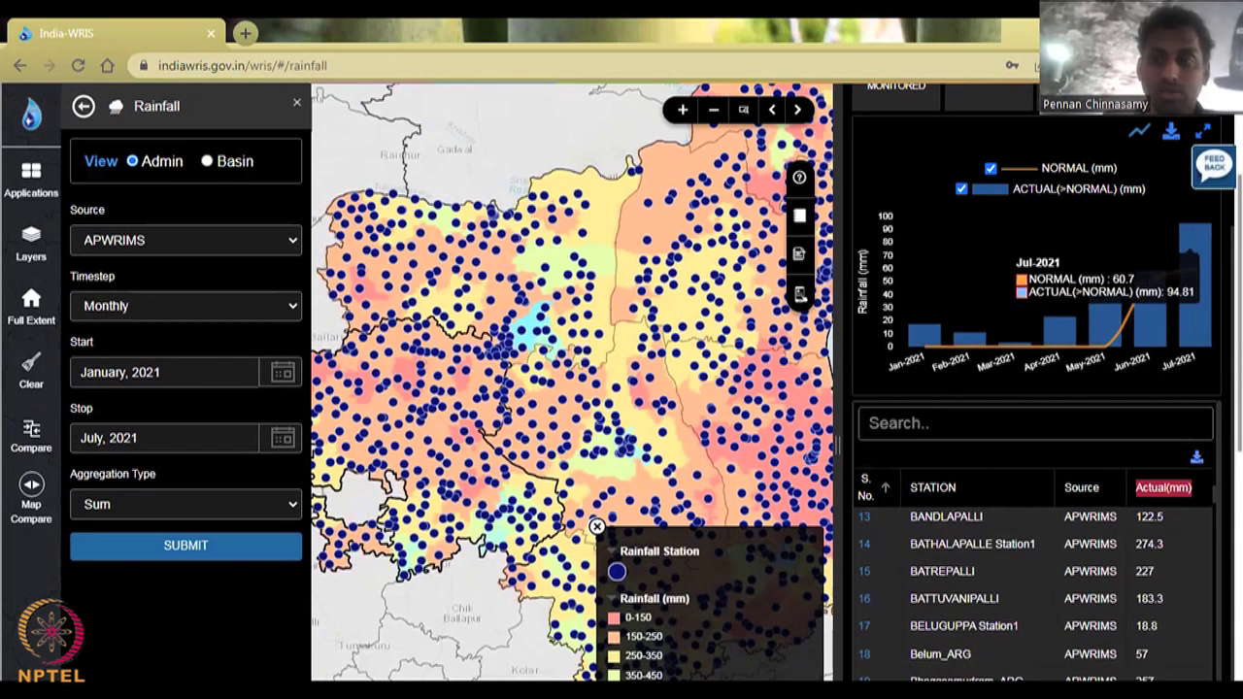
{"action": "scroll", "coordinate": [622, 382], "scroll_direction": "up", "scroll_amount": 1}
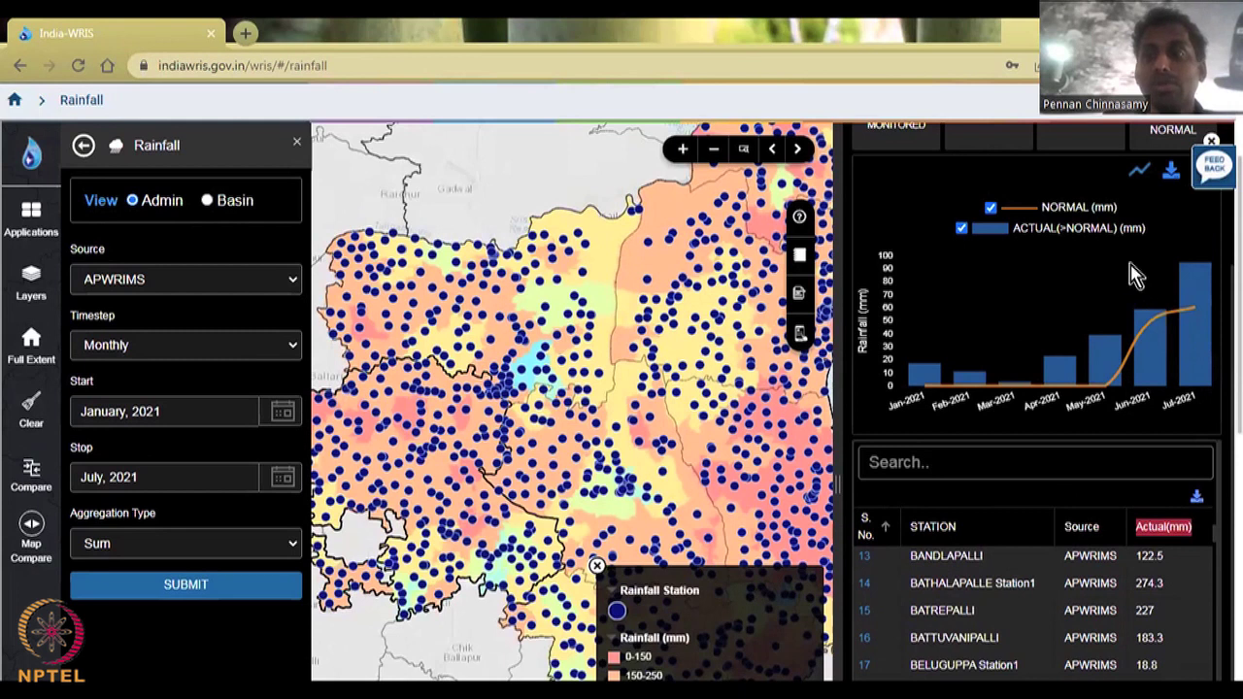
{"action": "scroll", "coordinate": [1137, 275], "scroll_direction": "up", "scroll_amount": 1}
{"action": "scroll", "coordinate": [898, 447], "scroll_direction": "up", "scroll_amount": 3}
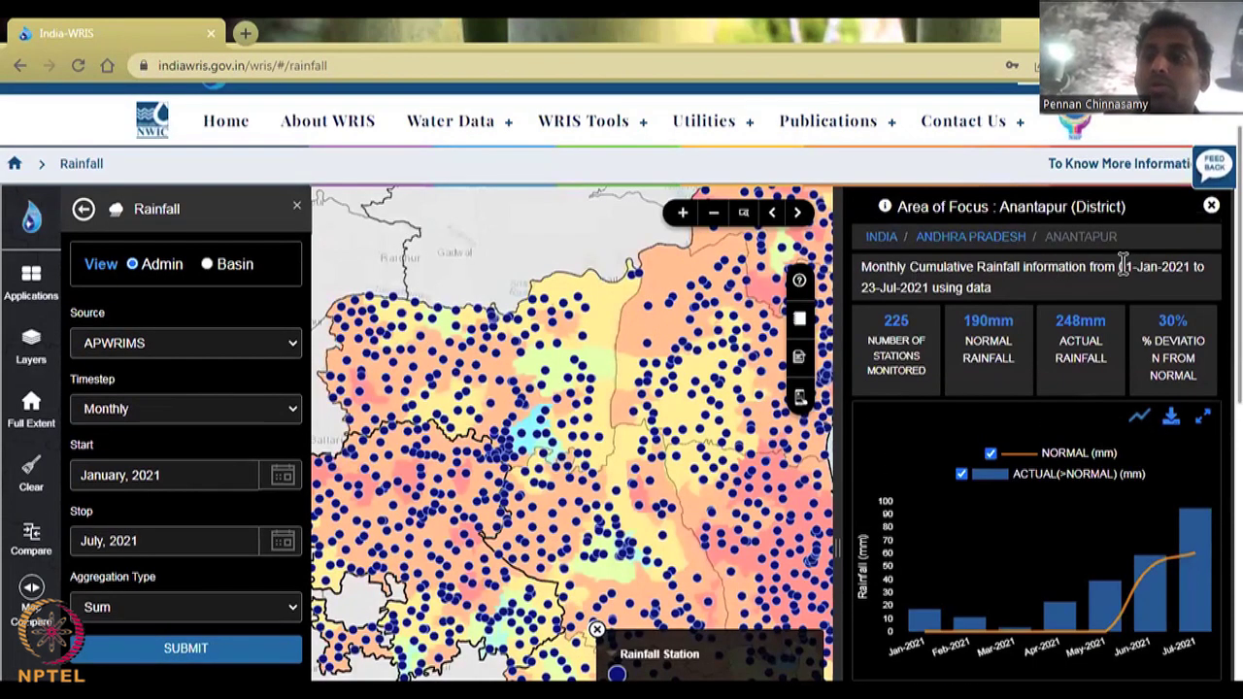
{"action": "left_click_drag", "start_coordinate": [1122, 266], "coordinate": [1125, 291]}
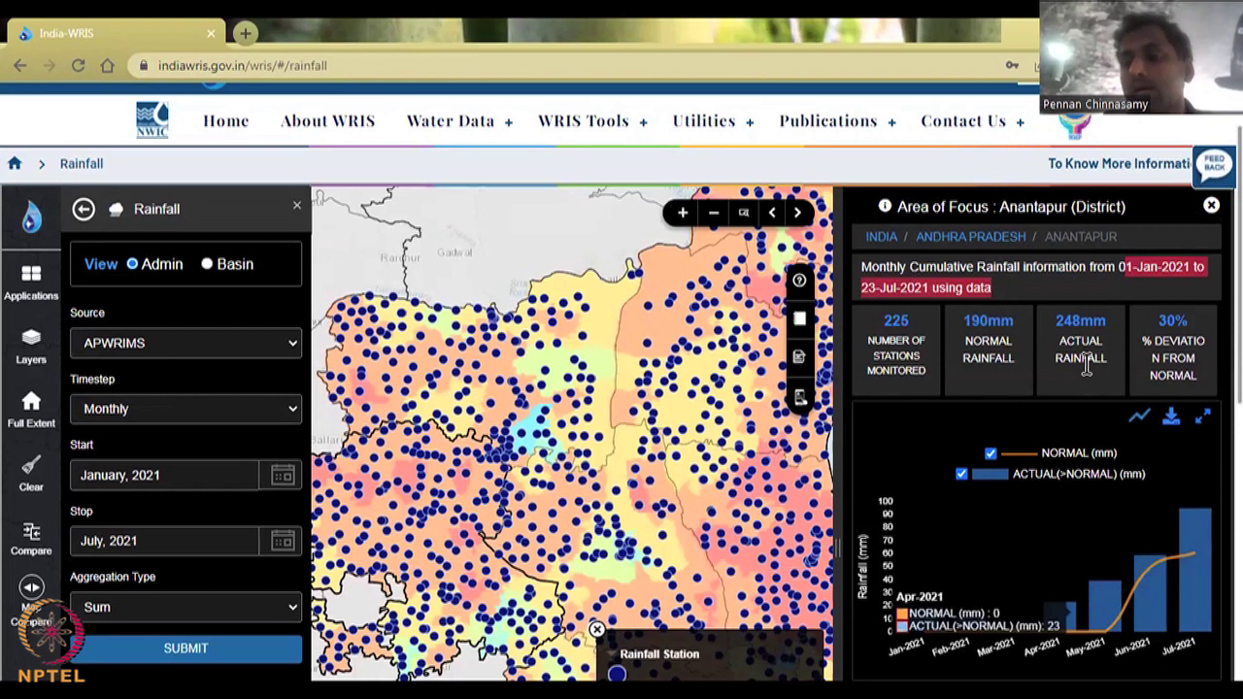
{"action": "scroll", "coordinate": [1088, 361], "scroll_direction": "down", "scroll_amount": 2}
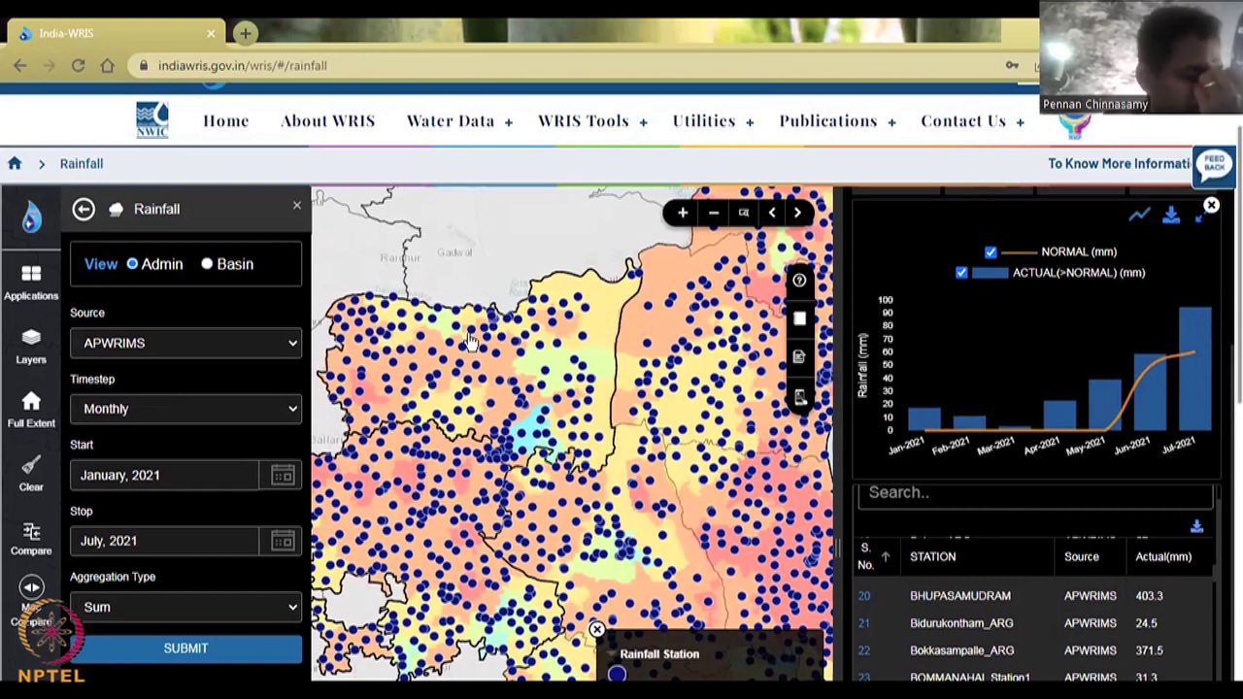
Step: Leave the source on APWRIMS and reload the Rainfall page
{"action": "left_click", "coordinate": [240, 346]}
{"action": "scroll", "coordinate": [240, 346], "scroll_direction": "down", "scroll_amount": 1}
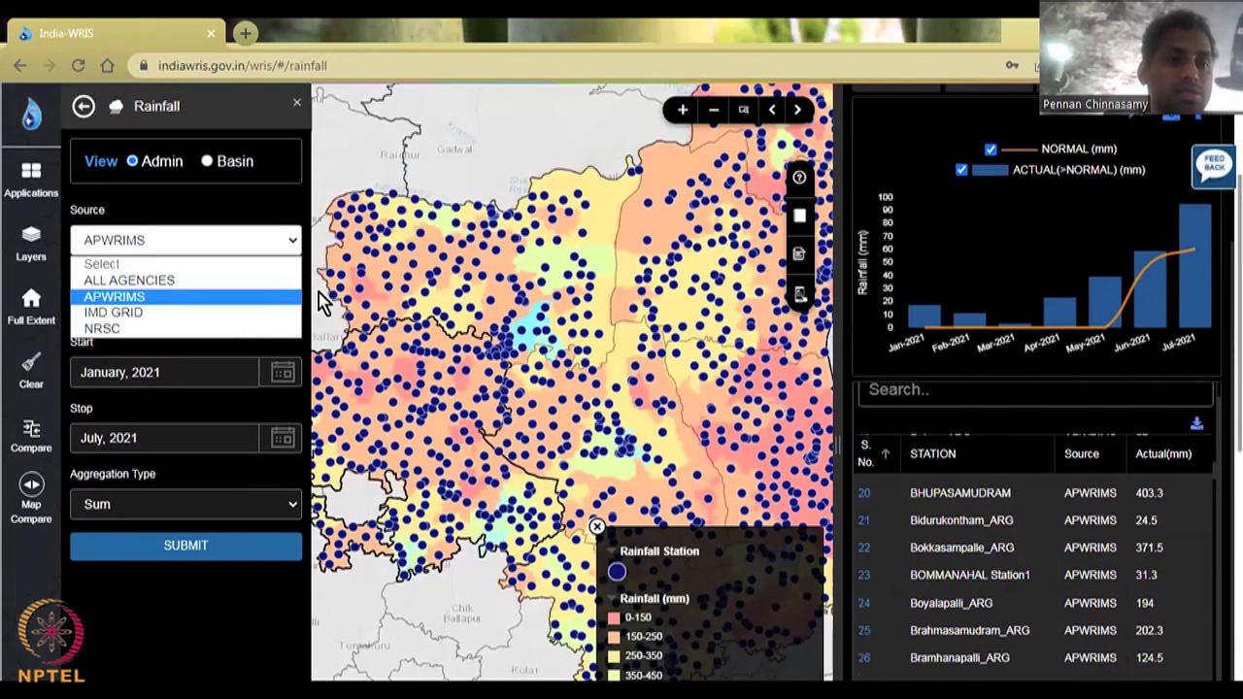
{"action": "left_click", "coordinate": [408, 171]}
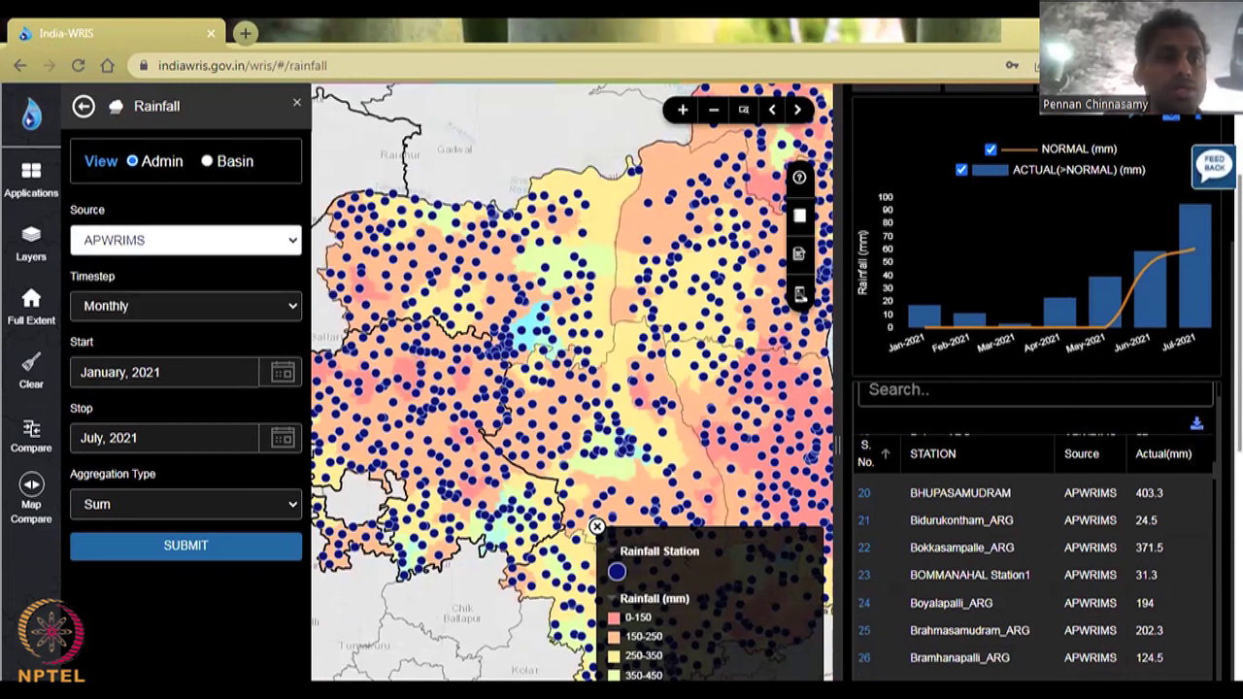
{"action": "left_click", "coordinate": [78, 67]}
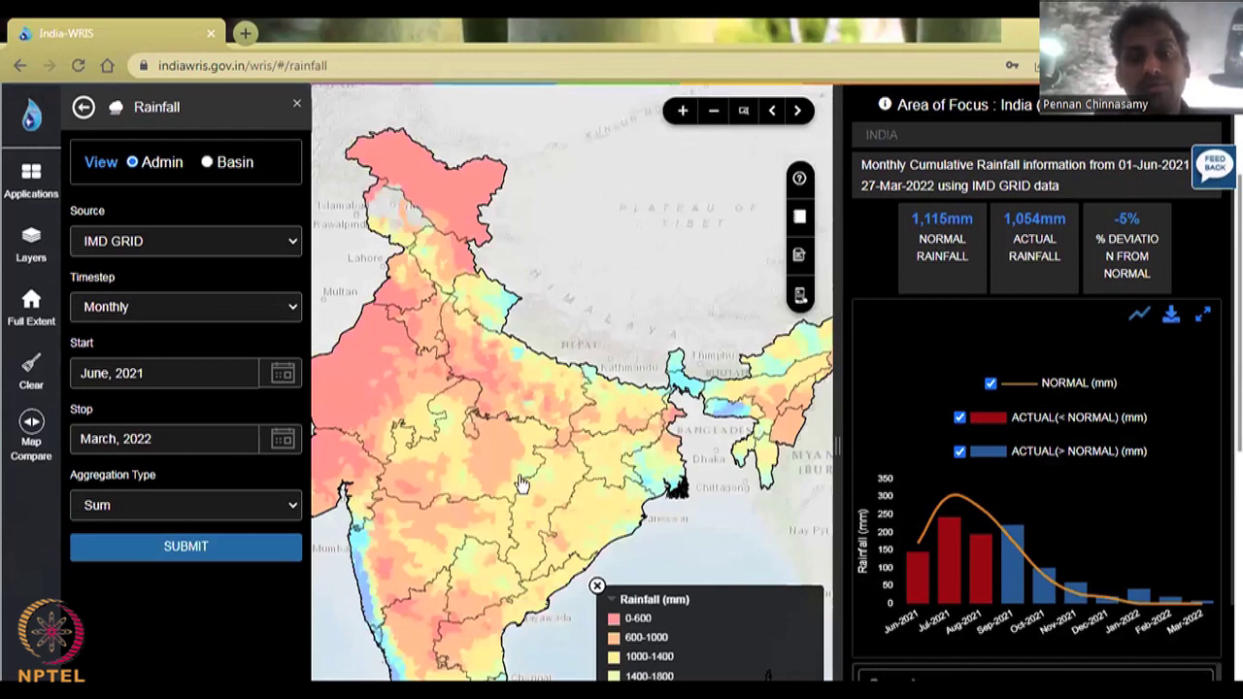
Step: Pan the reloaded map toward eastern India, then back to the whole country
{"action": "left_click_drag", "start_coordinate": [521, 483], "coordinate": [580, 376]}
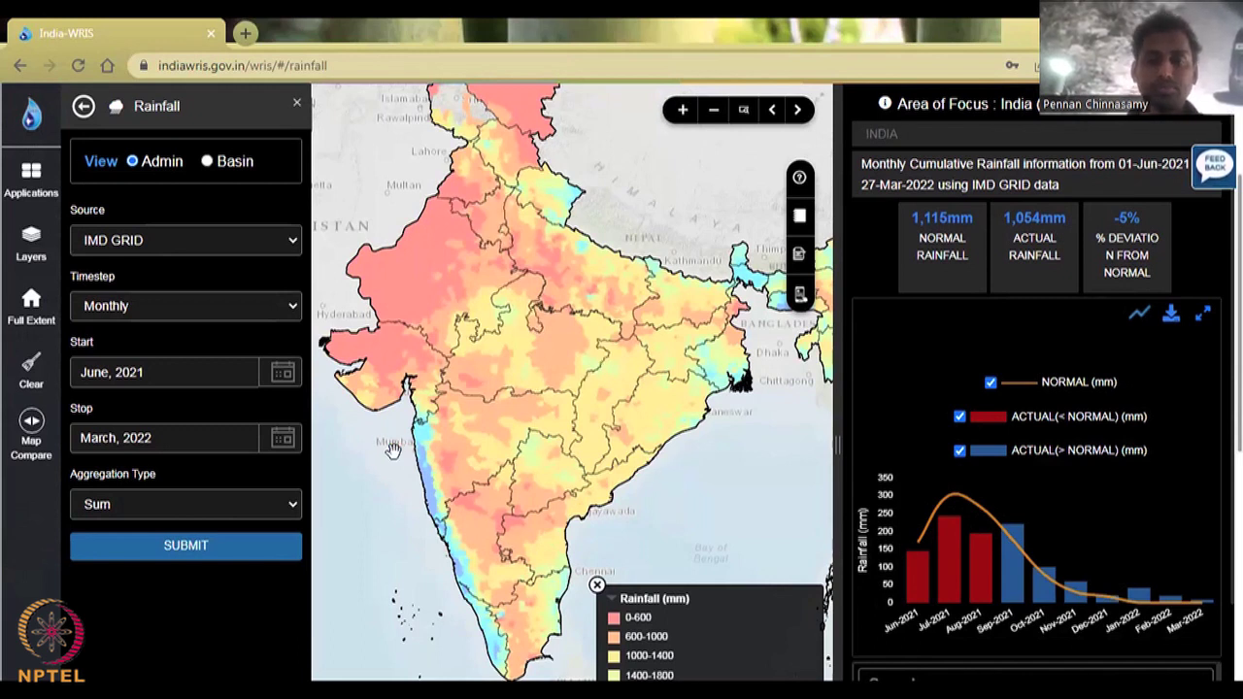
{"action": "left_click_drag", "start_coordinate": [452, 454], "coordinate": [393, 454]}
{"action": "left_click_drag", "start_coordinate": [556, 410], "coordinate": [486, 439]}
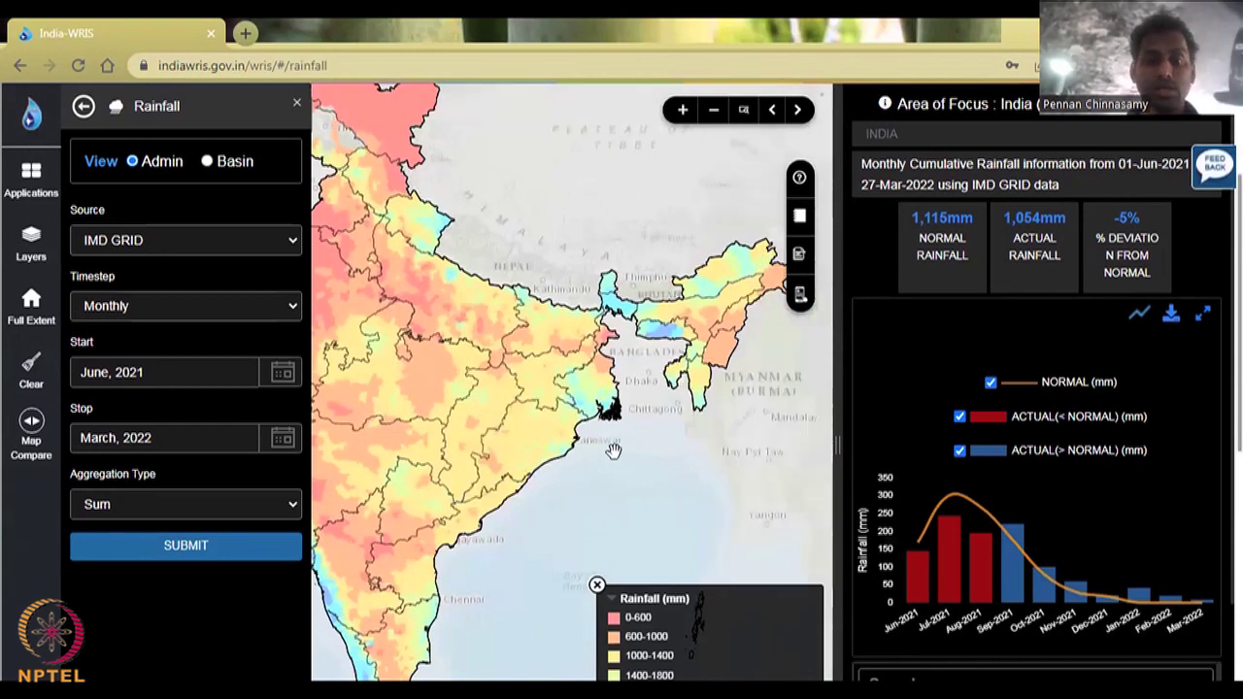
{"action": "left_click_drag", "start_coordinate": [616, 444], "coordinate": [749, 331]}
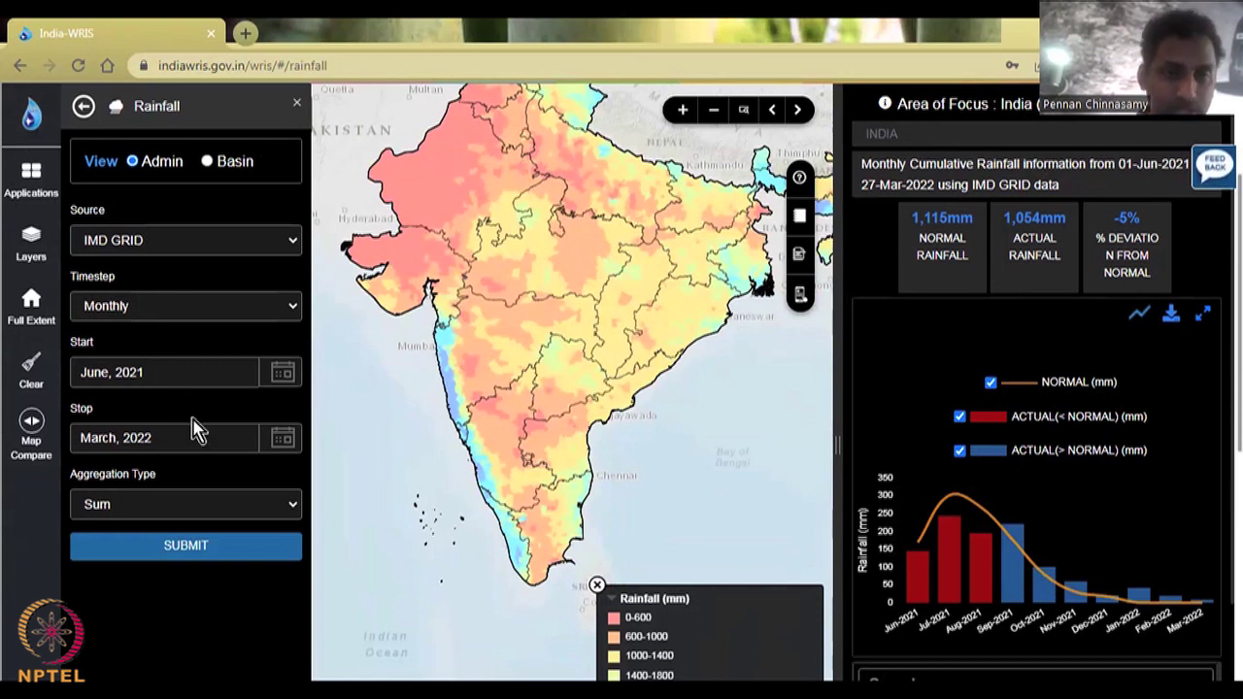
Step: Focus on Maharashtra and change the rainfall source to ALL AGENCIES
{"action": "left_click", "coordinate": [479, 331]}
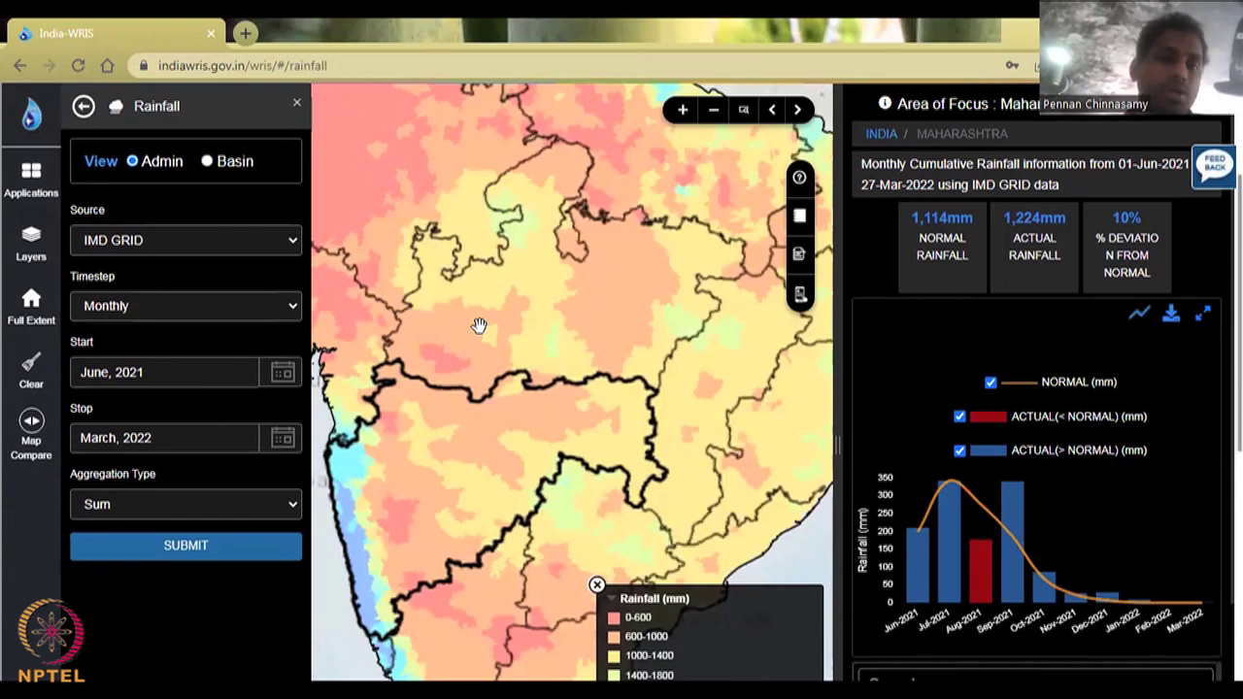
{"action": "left_click", "coordinate": [192, 247]}
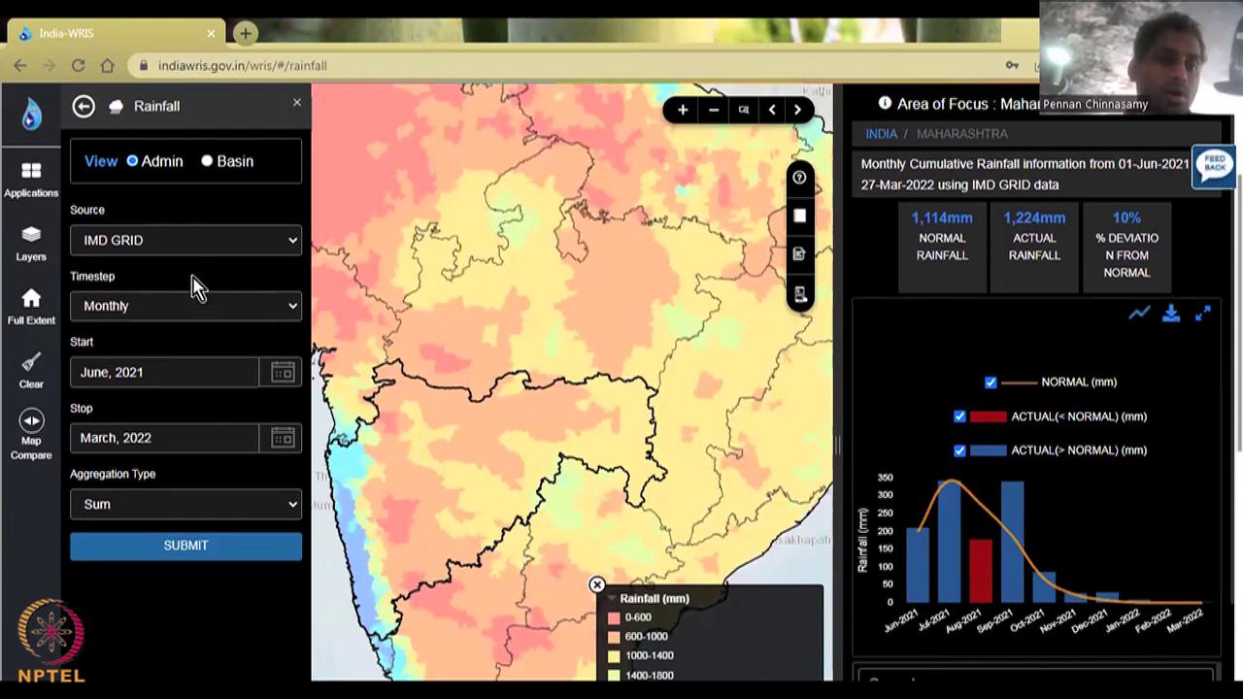
{"action": "left_click", "coordinate": [193, 282]}
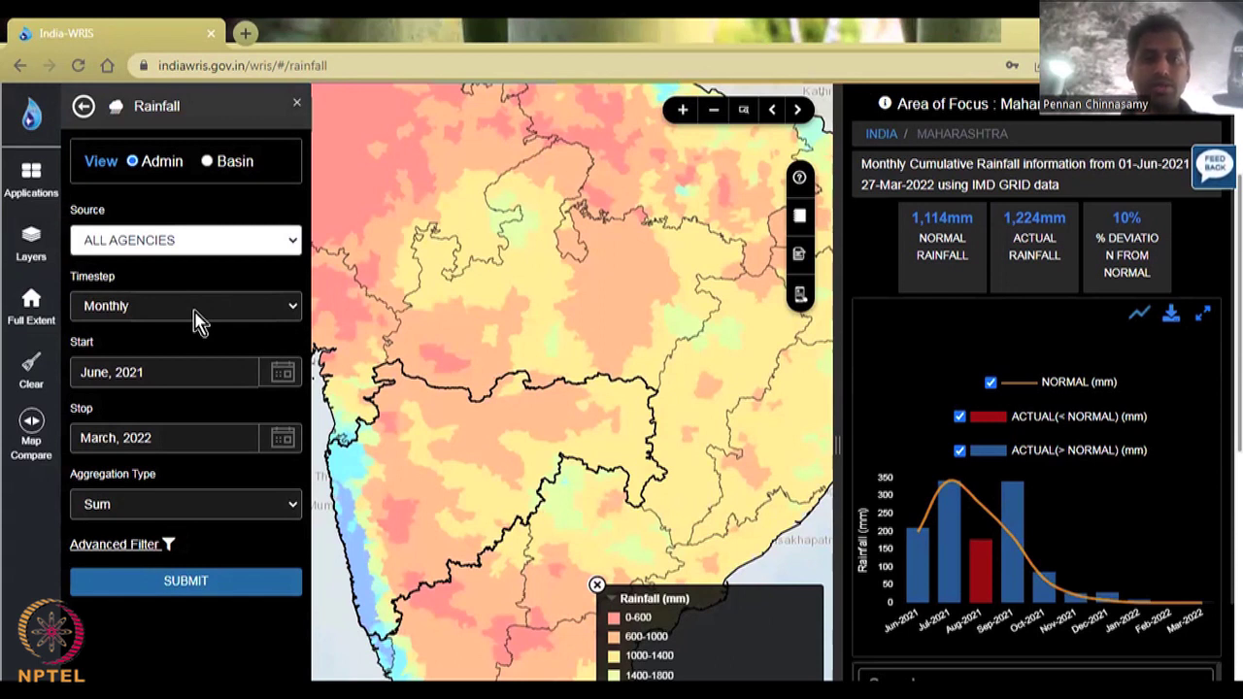
Step: Show the Daily, Monthly and Yearly timestep options
{"action": "left_click", "coordinate": [197, 321]}
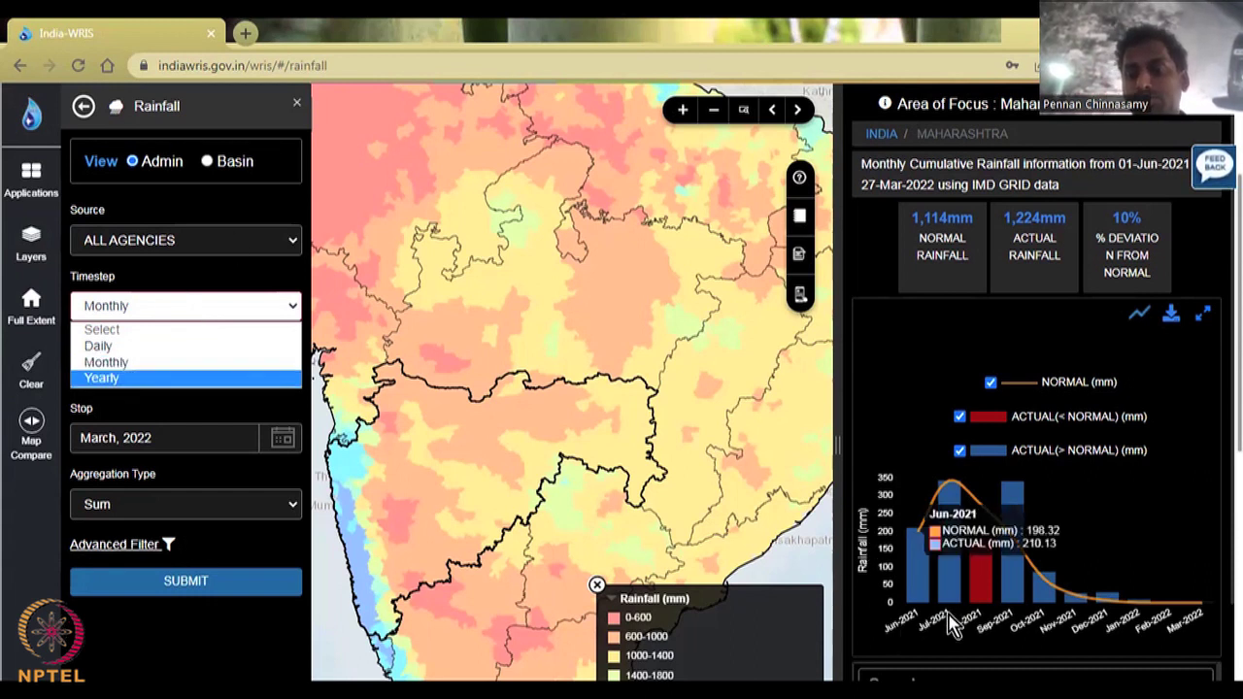
{"action": "mouse_move", "coordinate": [971, 573]}
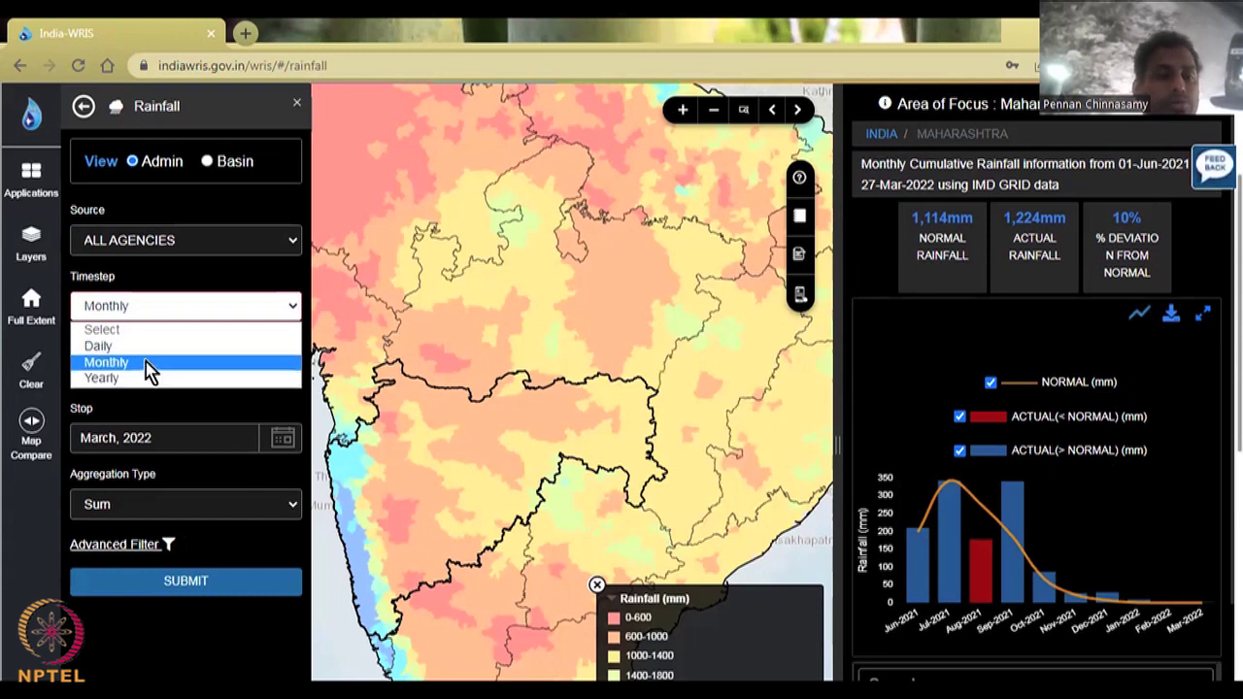
{"action": "left_click", "coordinate": [361, 393]}
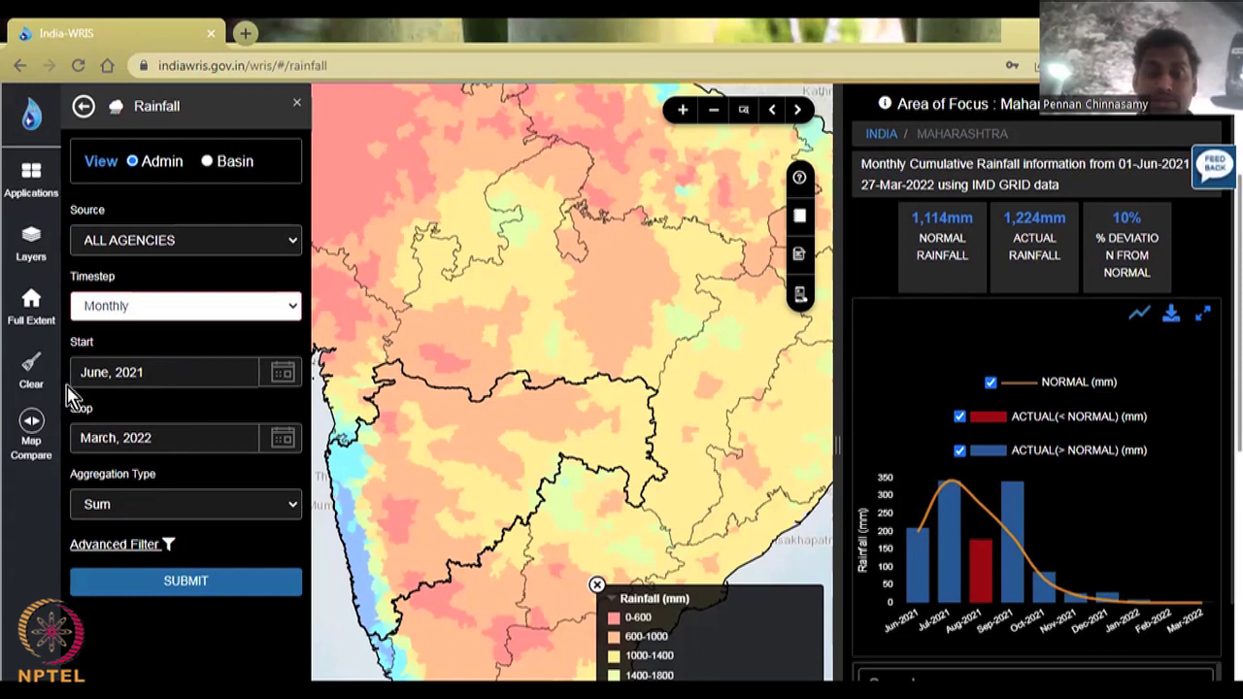
{"action": "left_click", "coordinate": [141, 306]}
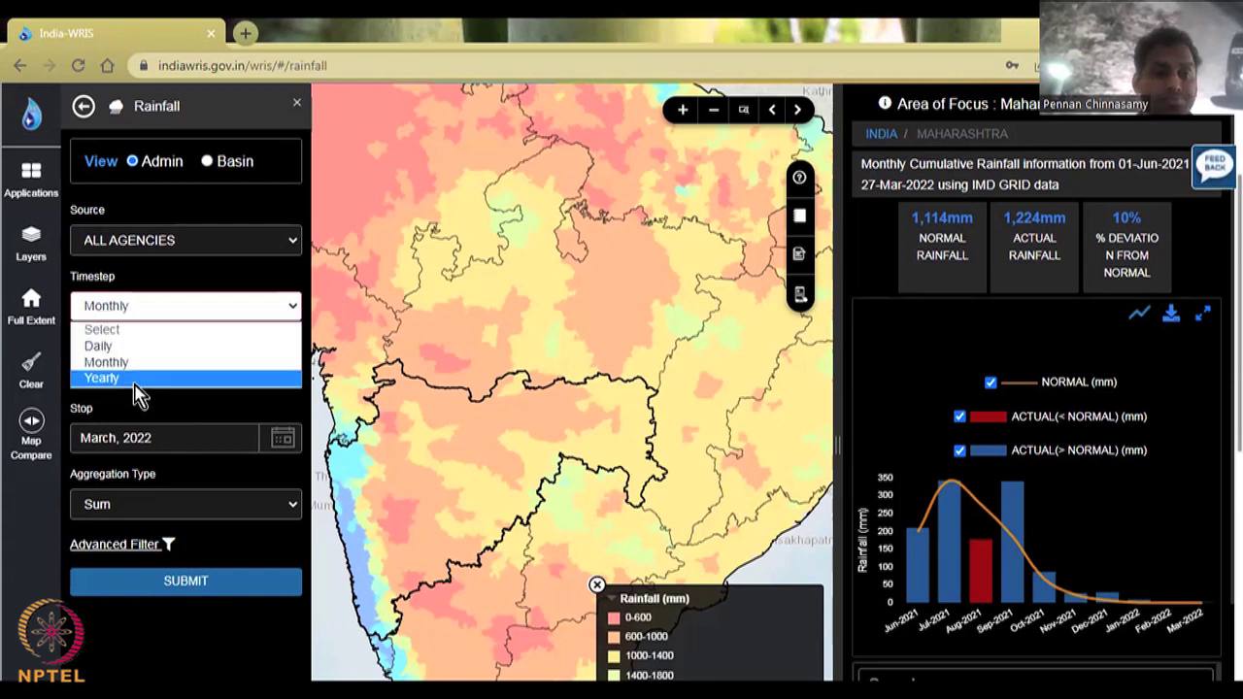
Step: Set the timestep to Yearly with a start year of 2015
{"action": "left_click", "coordinate": [136, 378]}
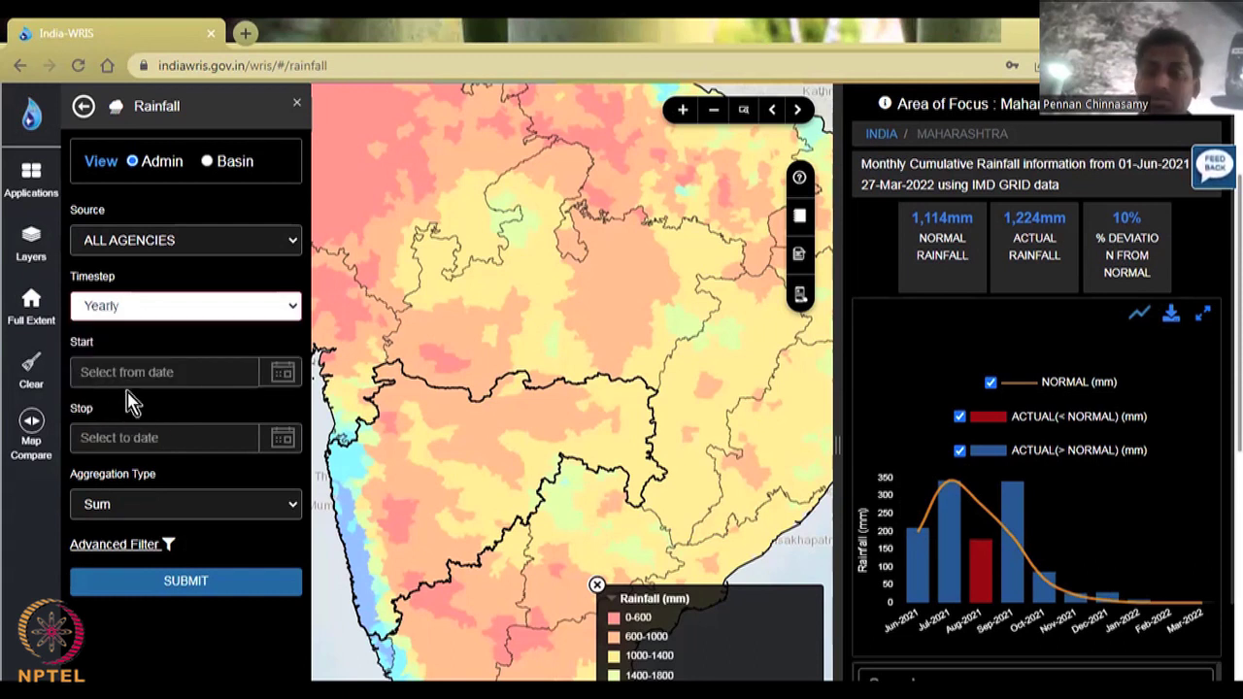
{"action": "left_click", "coordinate": [276, 379]}
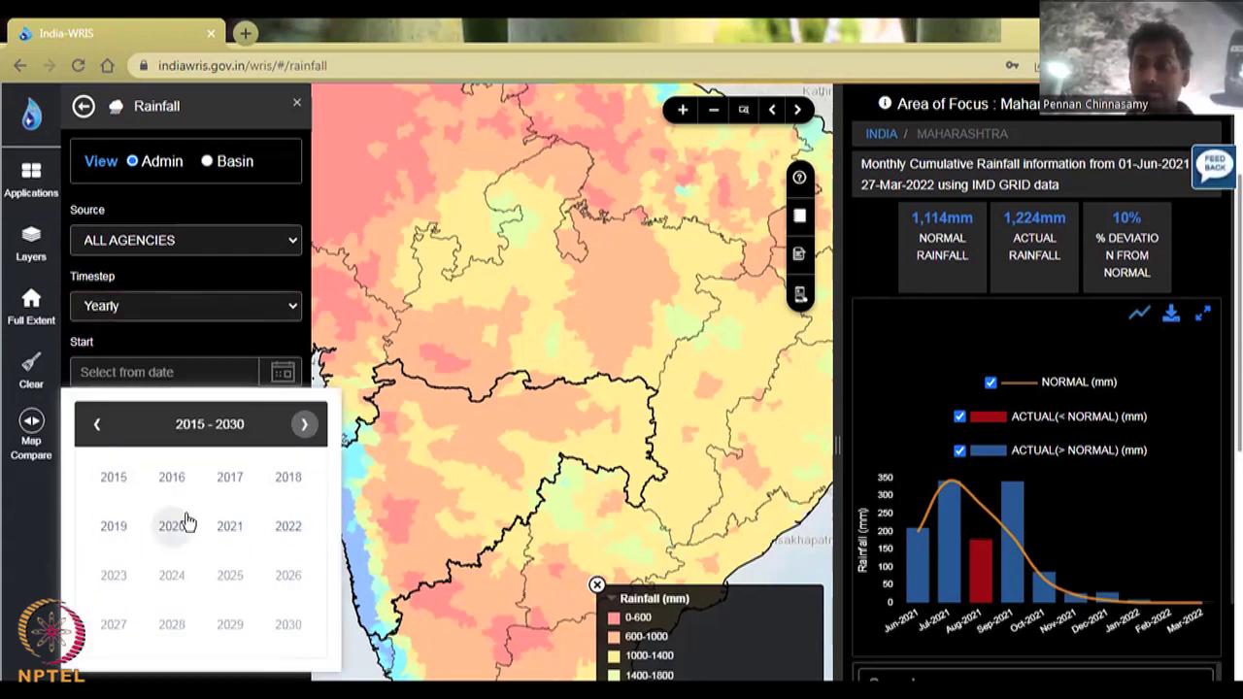
{"action": "left_click", "coordinate": [139, 482]}
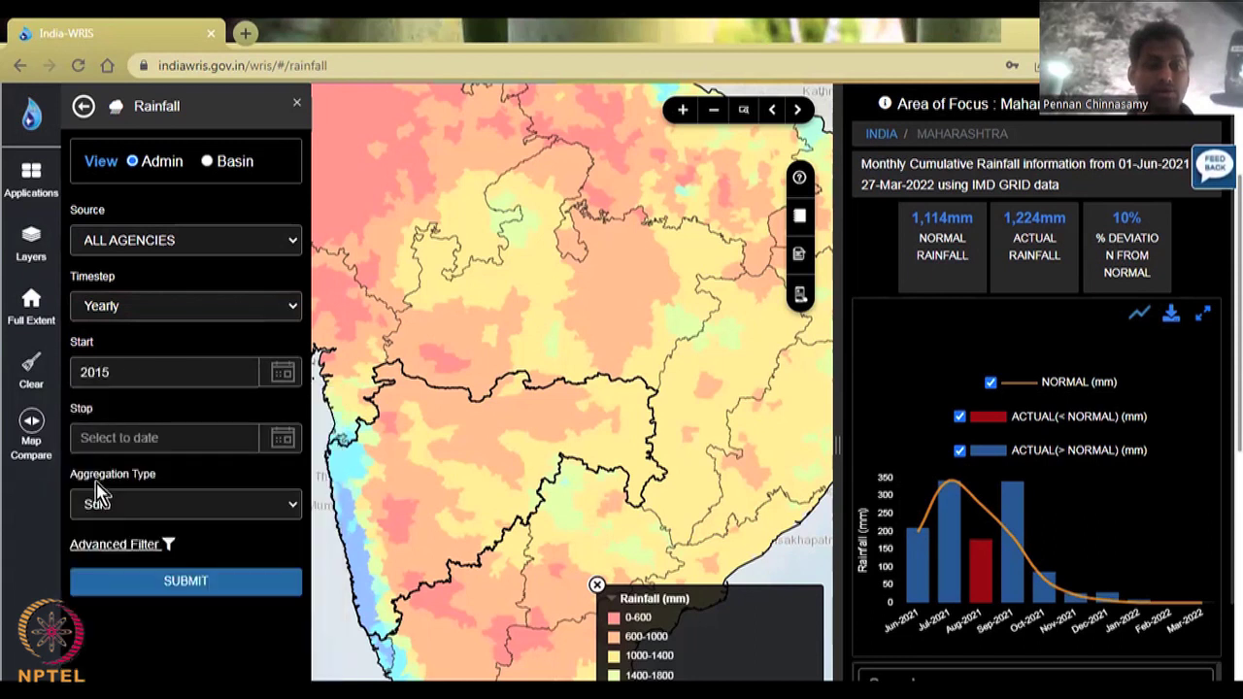
Step: Change the timestep to Monthly and page the start-date years back to 1966–1981
{"action": "left_click", "coordinate": [191, 324]}
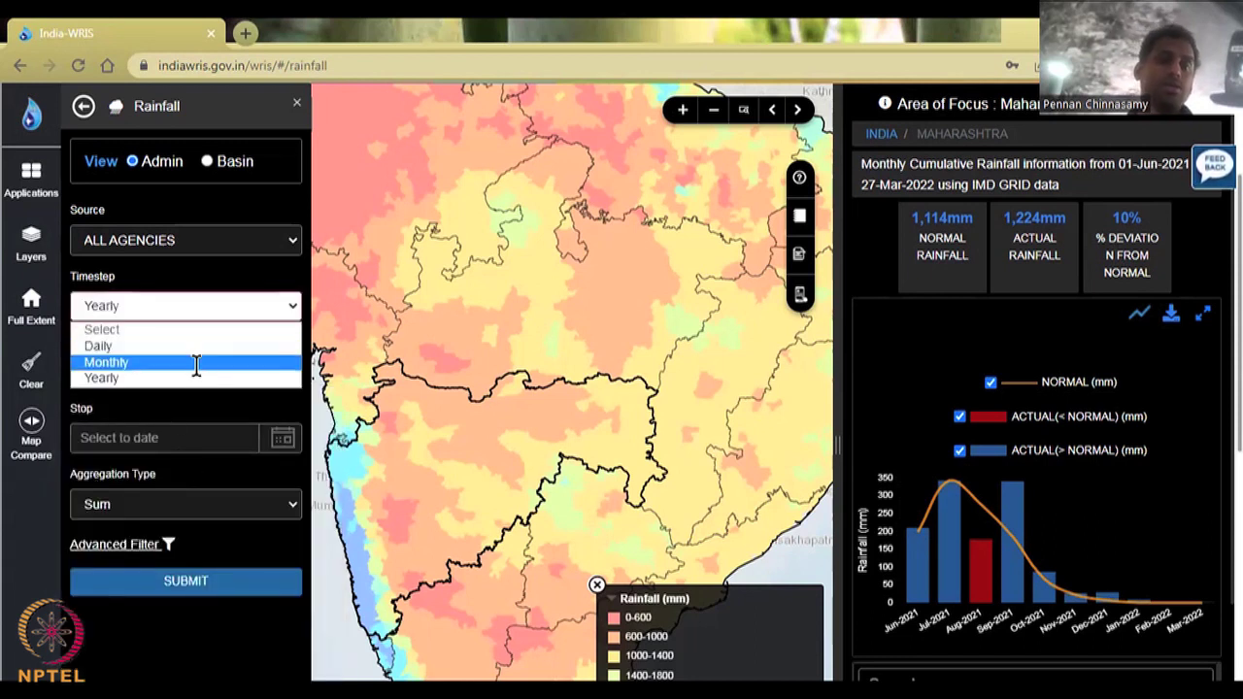
{"action": "left_click", "coordinate": [195, 363]}
{"action": "left_click", "coordinate": [282, 373]}
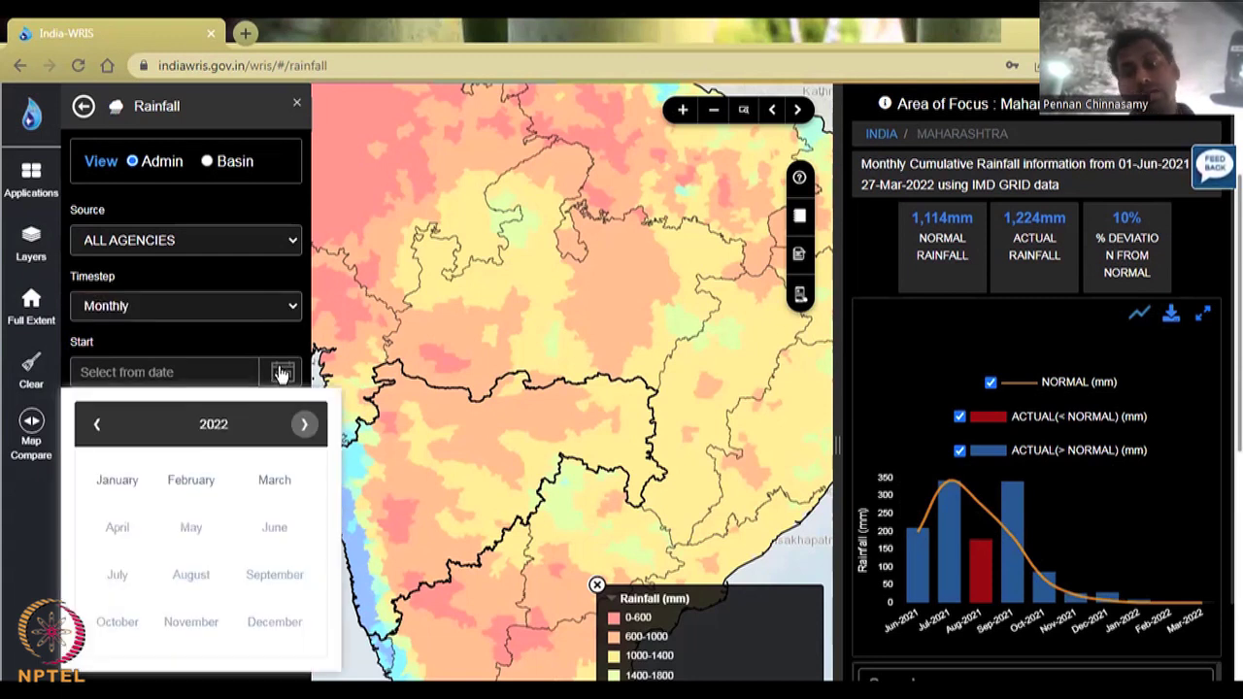
{"action": "left_click", "coordinate": [101, 433]}
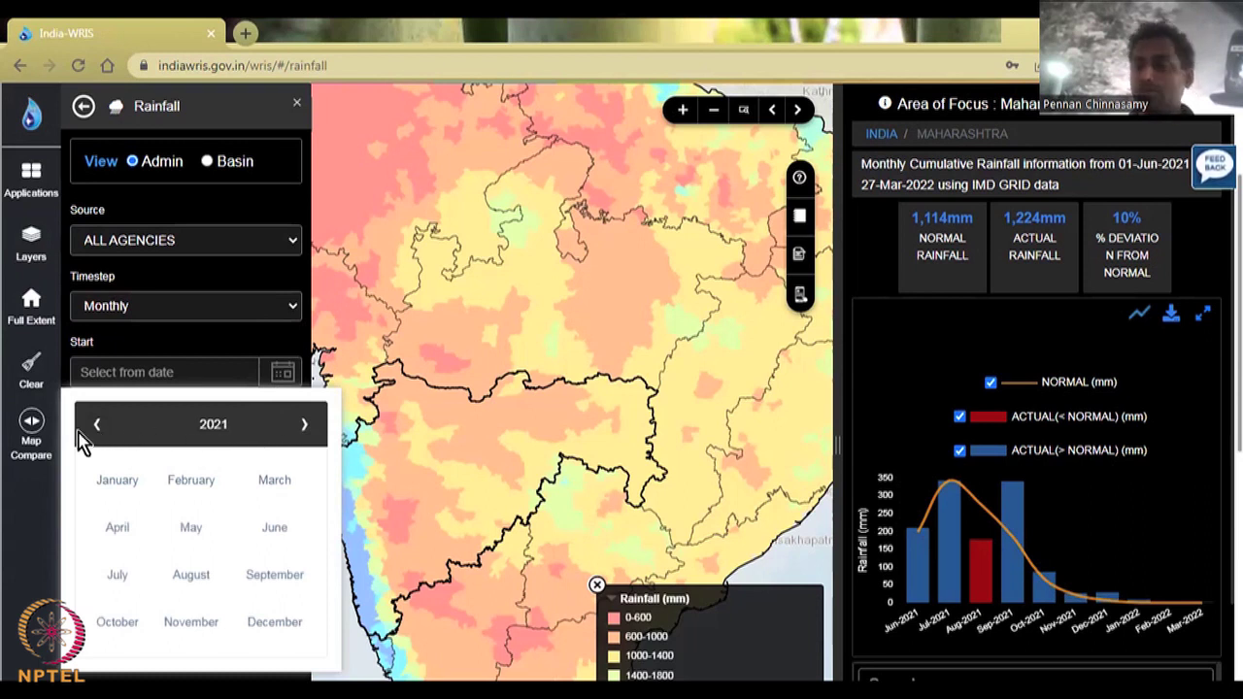
{"action": "left_click", "coordinate": [213, 427]}
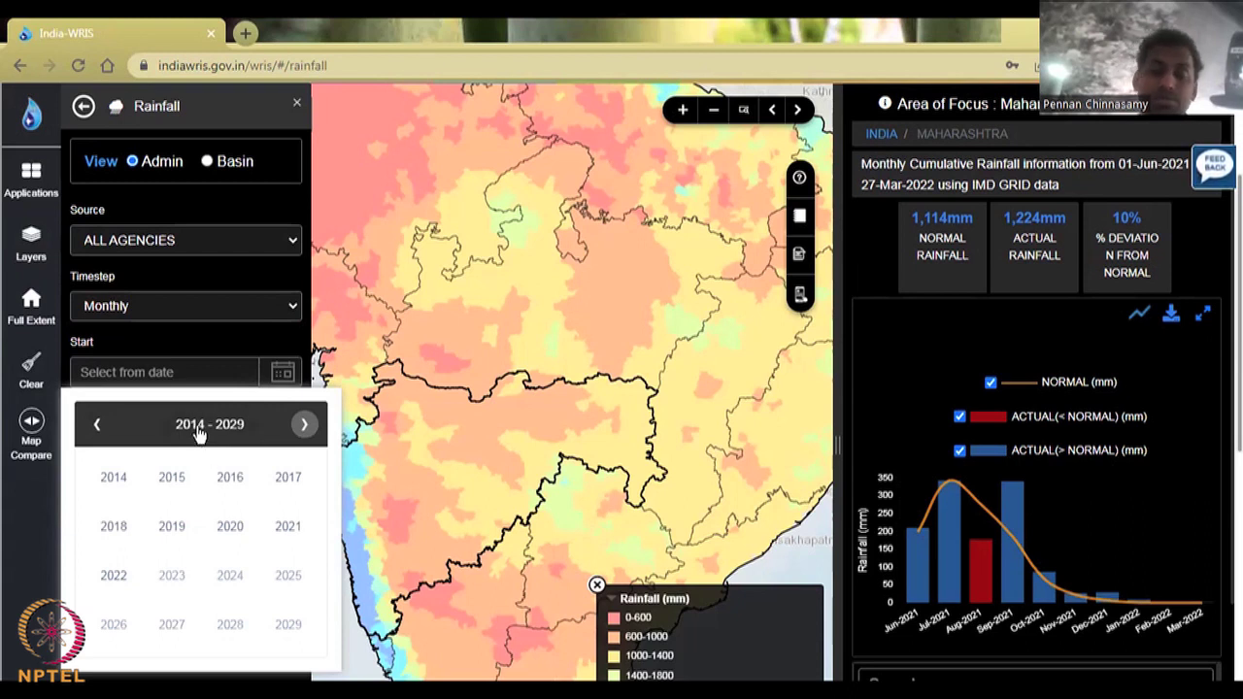
{"action": "left_click", "coordinate": [102, 431]}
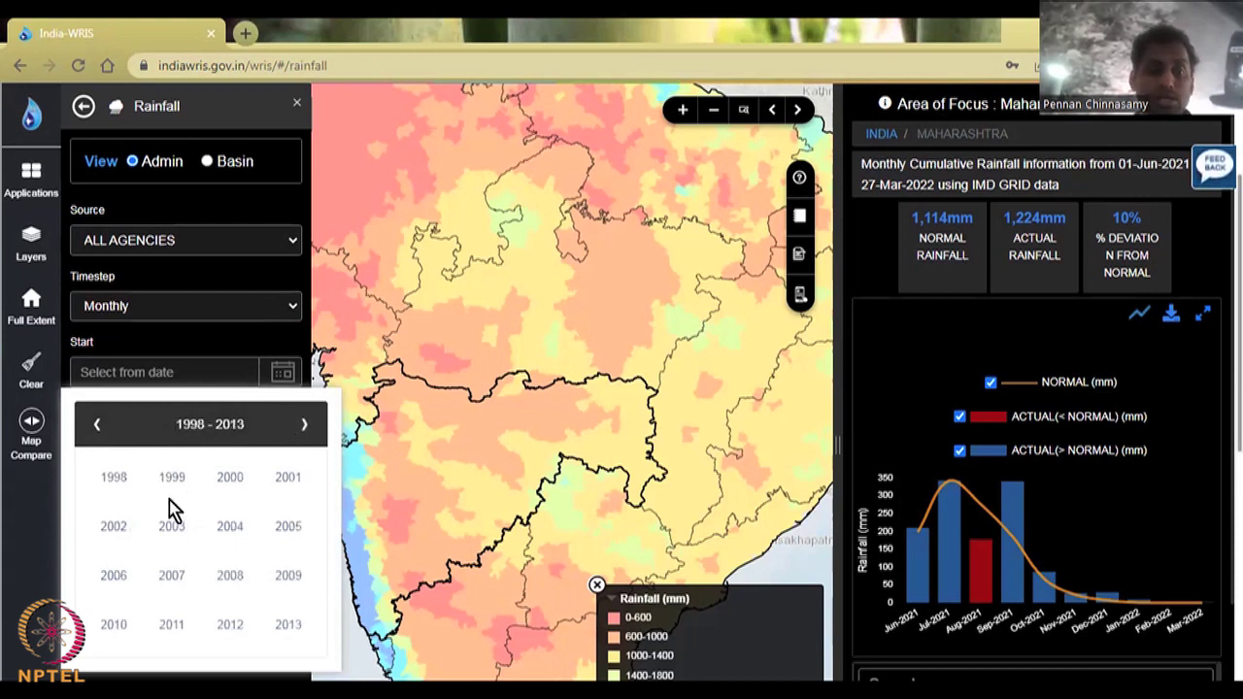
{"action": "left_click", "coordinate": [102, 434]}
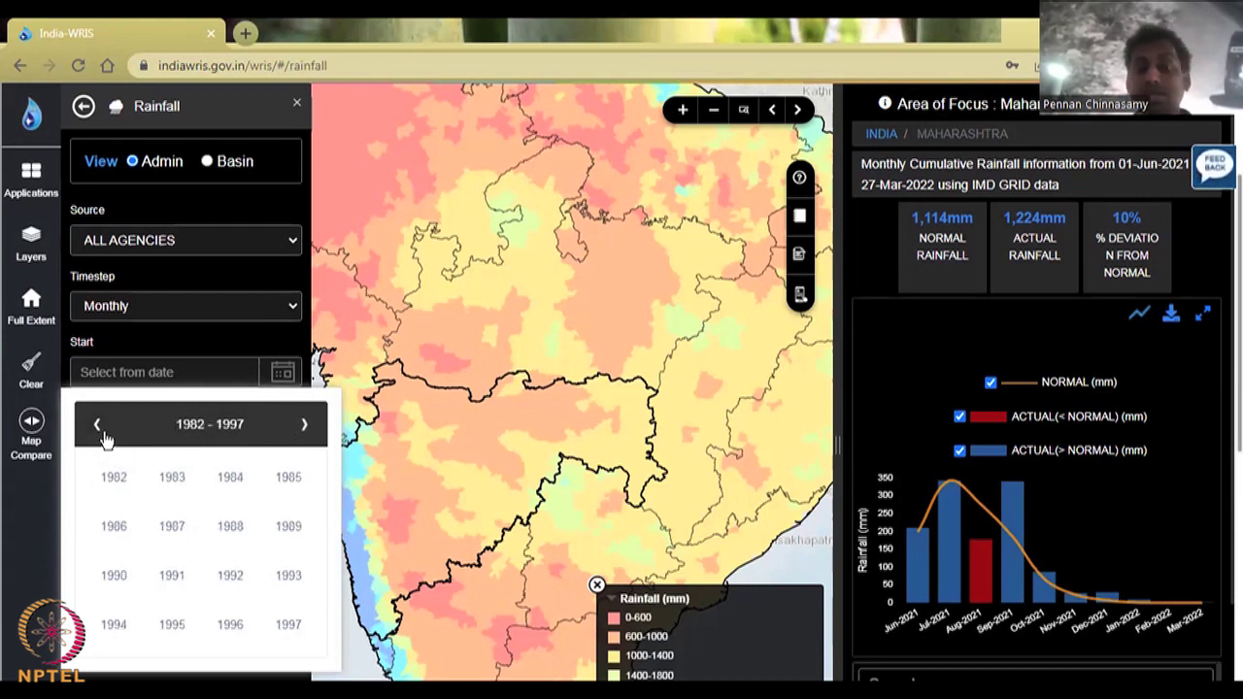
{"action": "left_click", "coordinate": [101, 430]}
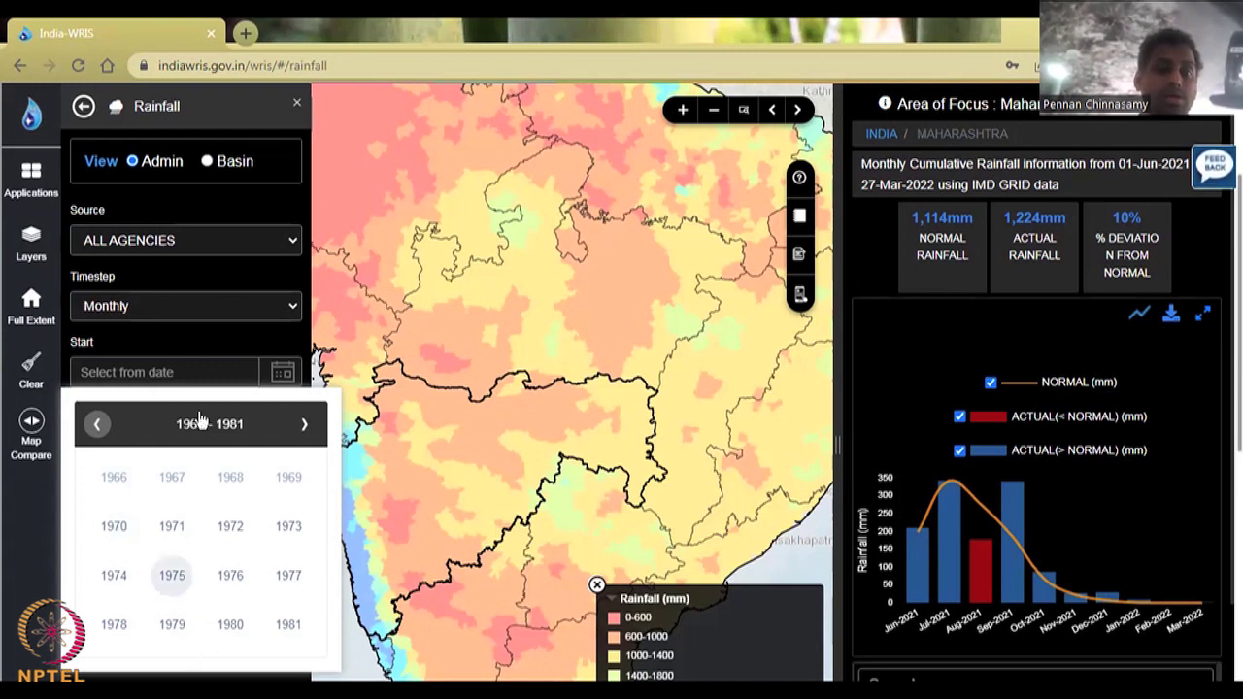
Step: Switch the timestep back to Yearly and set the start year to 1970
{"action": "left_click", "coordinate": [245, 311]}
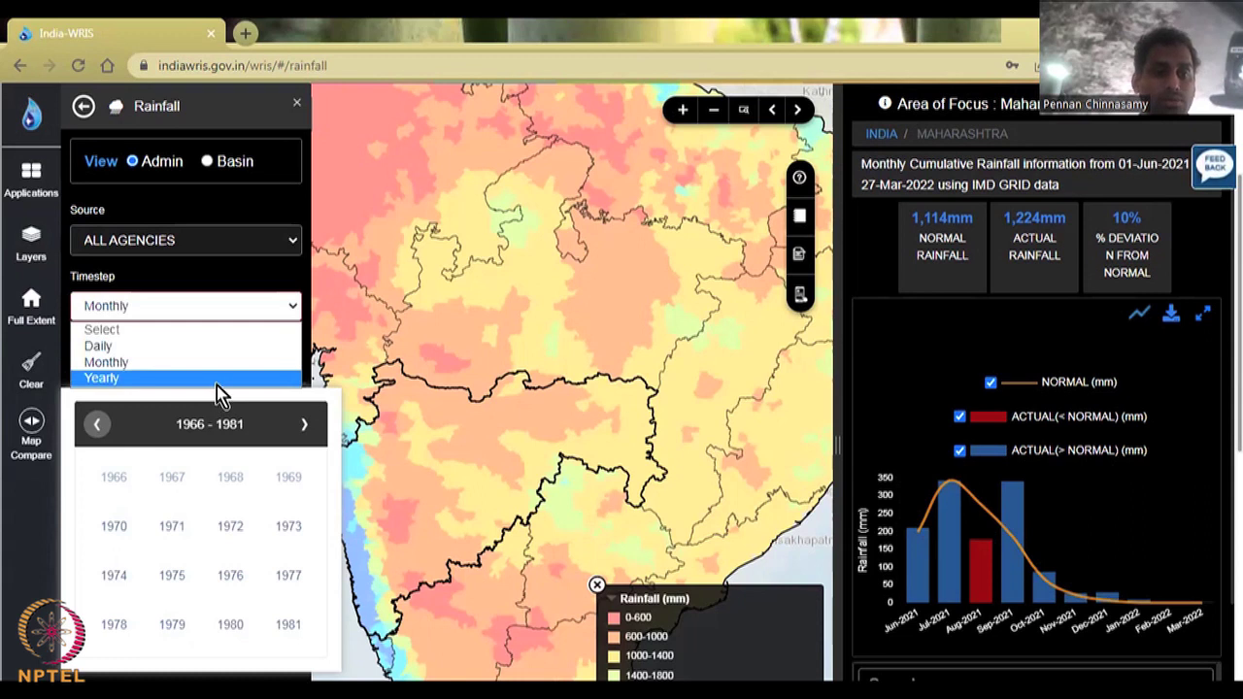
{"action": "left_click", "coordinate": [216, 378]}
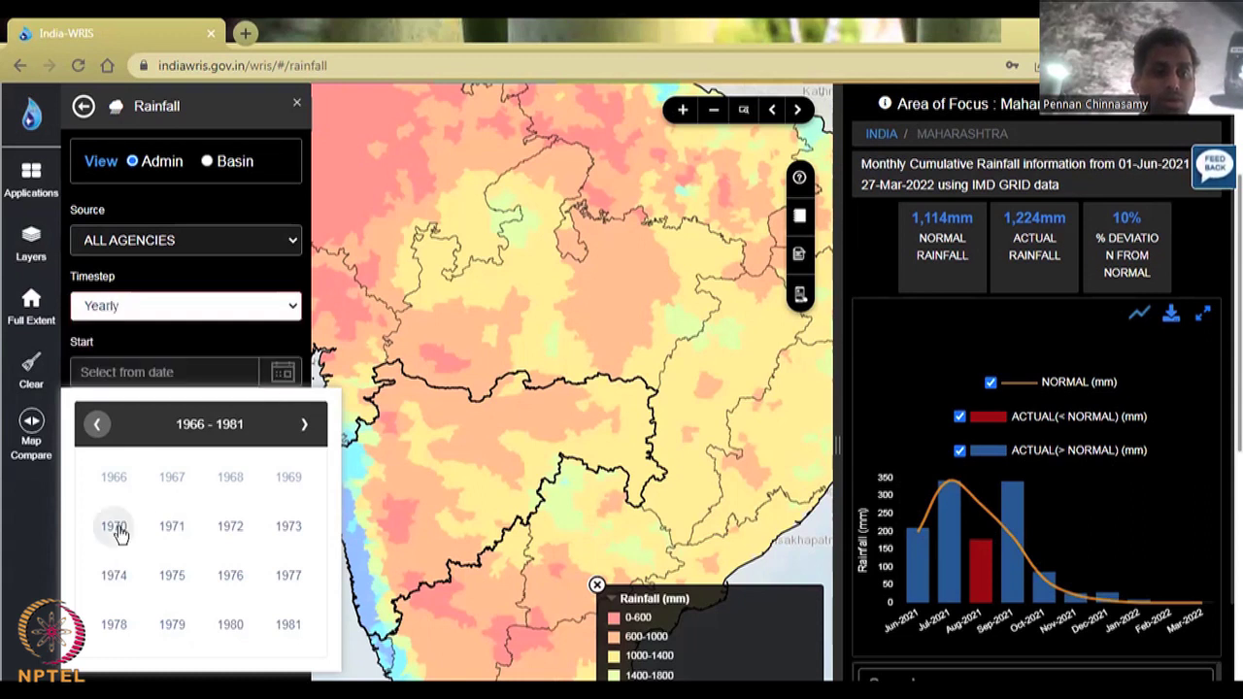
{"action": "left_click", "coordinate": [115, 529]}
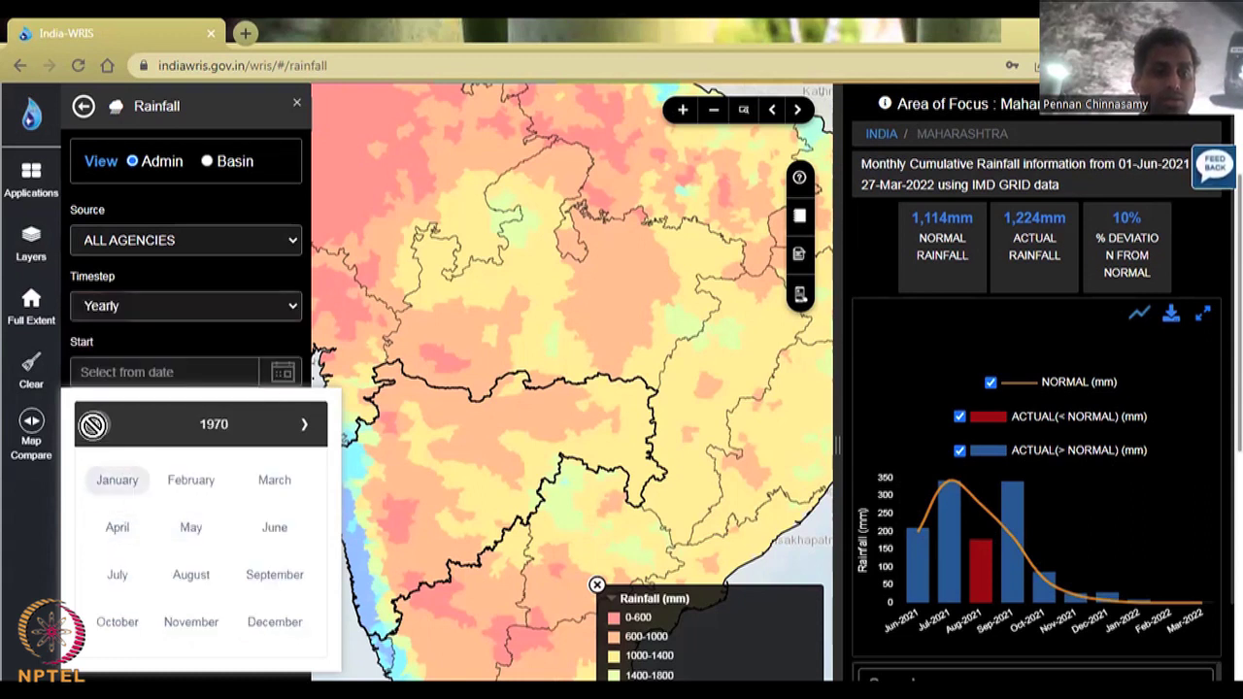
{"action": "left_click", "coordinate": [280, 372]}
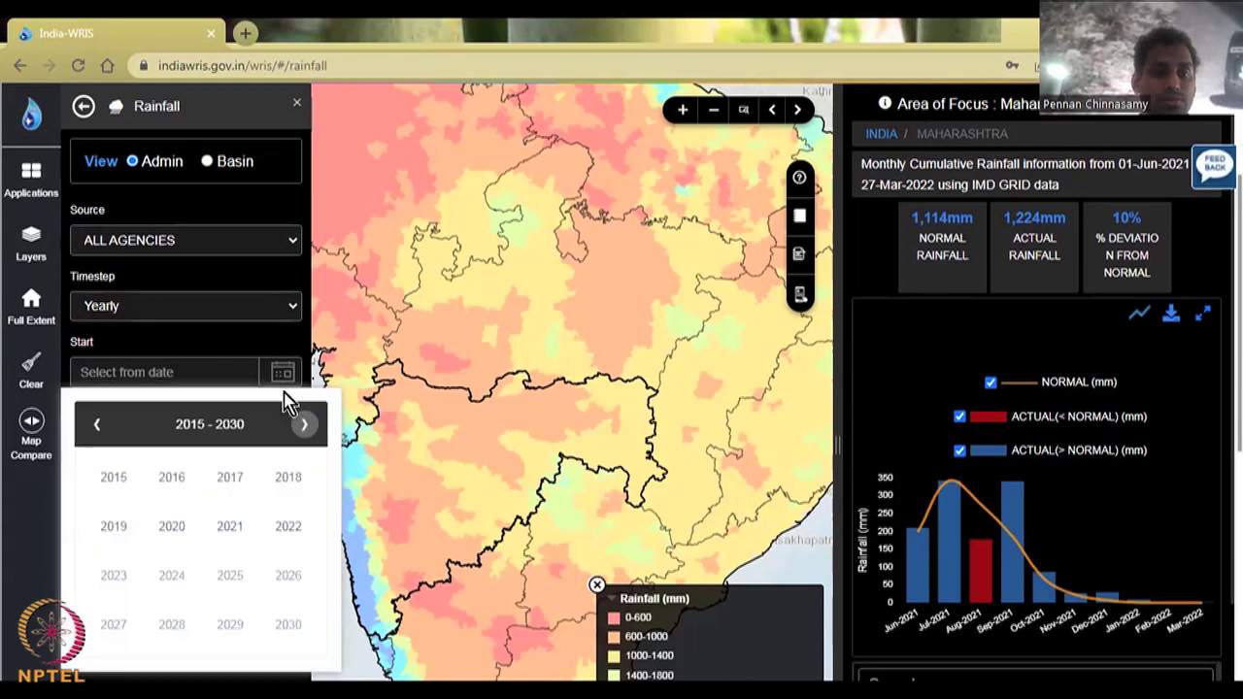
{"action": "left_click", "coordinate": [102, 427]}
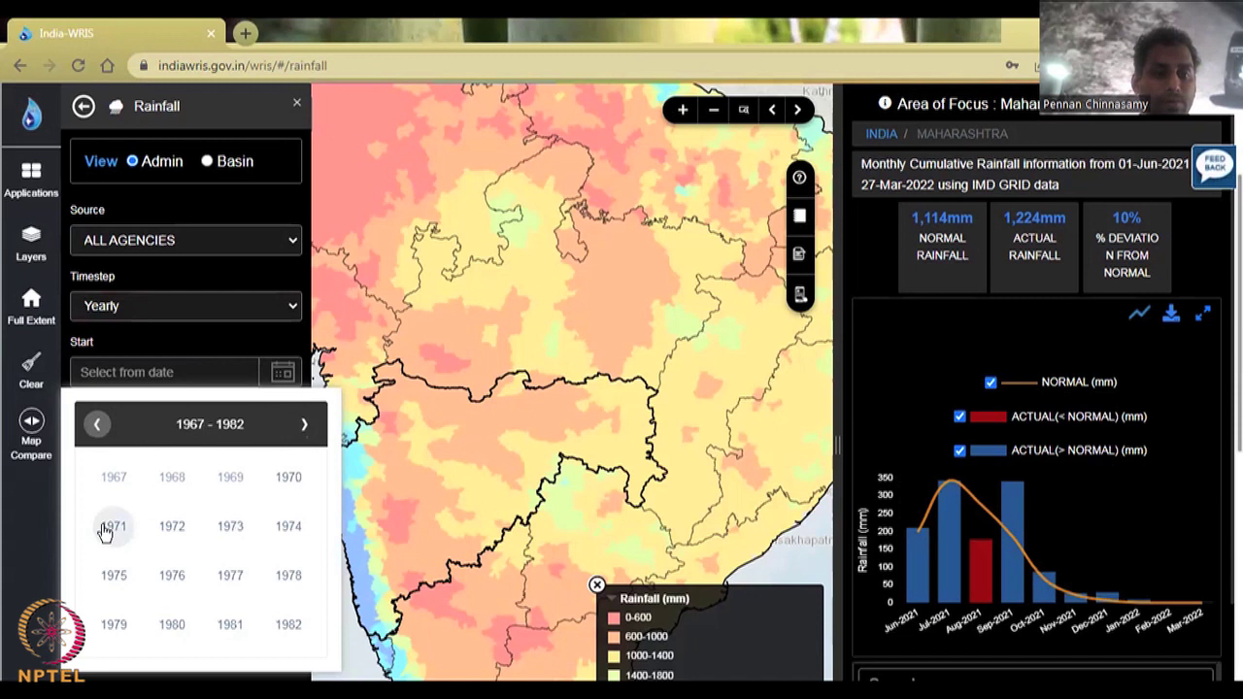
{"action": "left_click", "coordinate": [290, 479]}
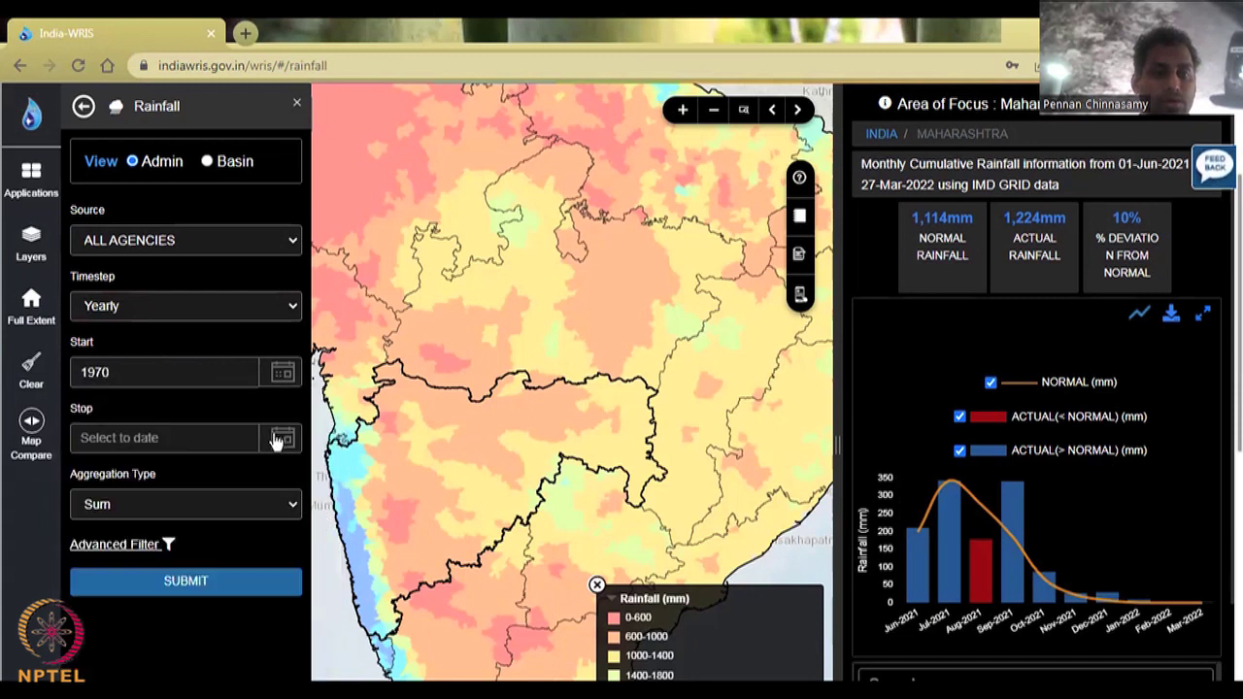
Step: Set the stop year to 2021
{"action": "left_click", "coordinate": [276, 440]}
{"action": "scroll", "coordinate": [259, 588], "scroll_direction": "down", "scroll_amount": 3}
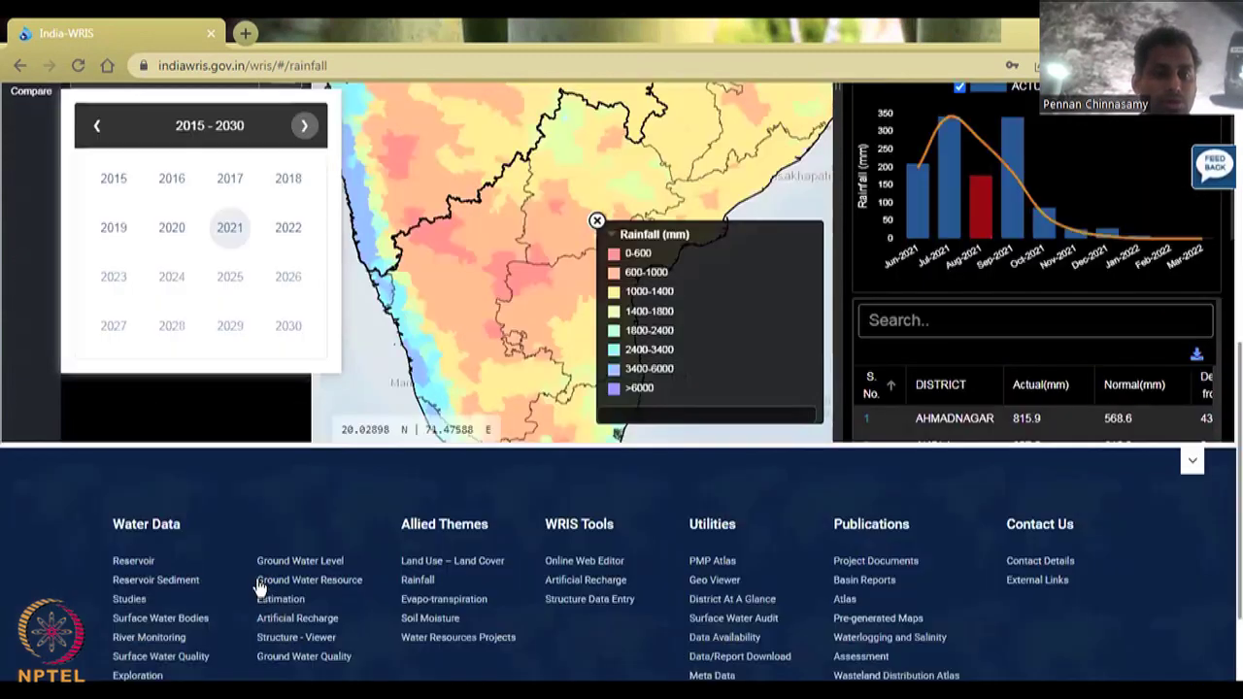
{"action": "scroll", "coordinate": [258, 589], "scroll_direction": "up", "scroll_amount": 3}
{"action": "left_click", "coordinate": [235, 418]}
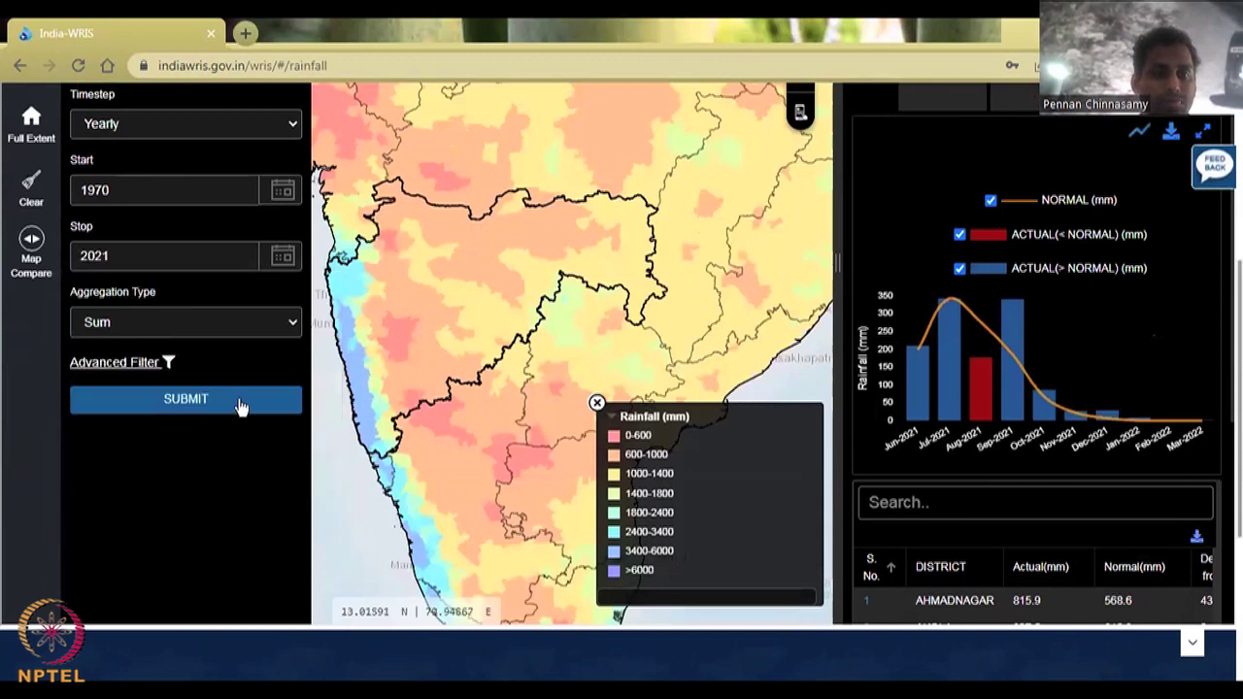
{"action": "scroll", "coordinate": [249, 375], "scroll_direction": "up", "scroll_amount": 1}
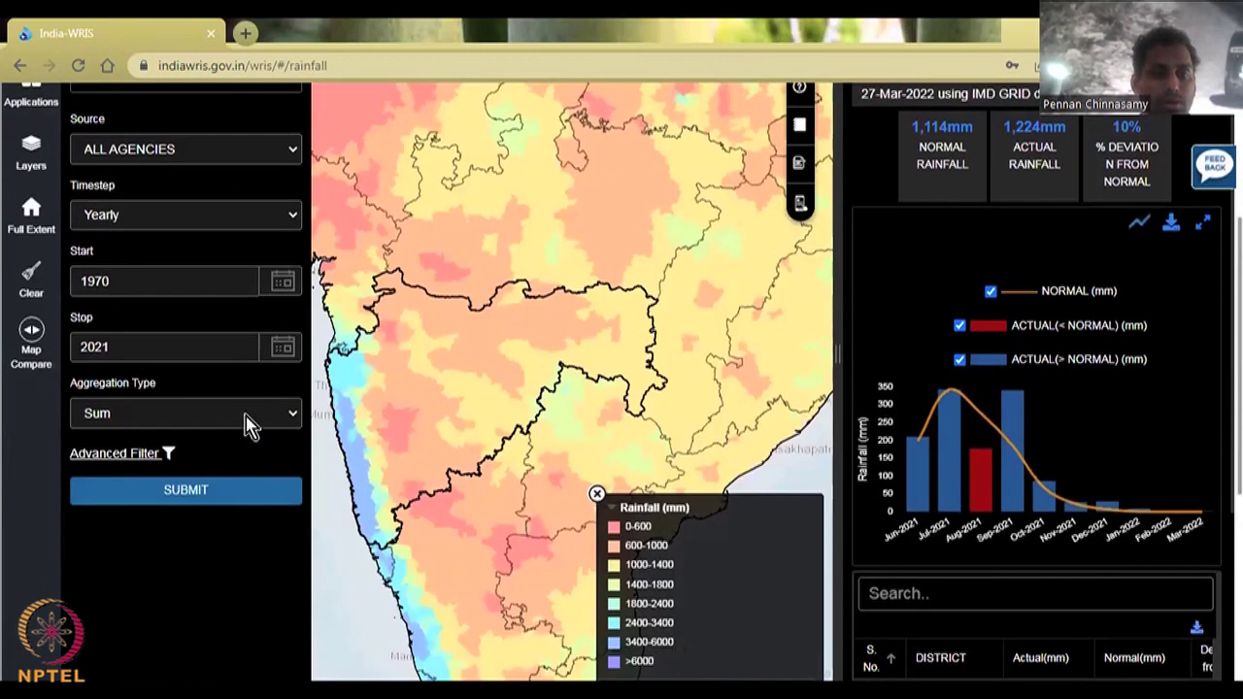
{"action": "left_click", "coordinate": [247, 424]}
Step: Set aggregation to Avg and submit, loading the 1970–2021 chart: 1,220mm normal, 1,358mm actual
{"action": "left_click", "coordinate": [248, 472]}
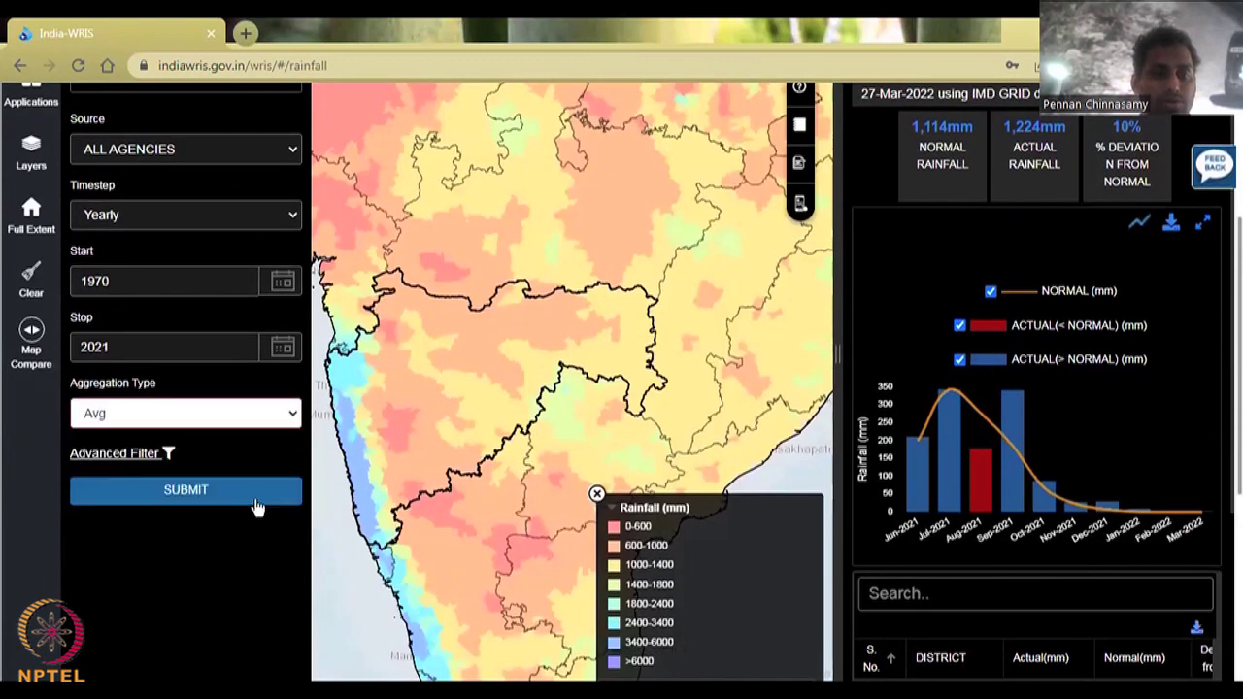
{"action": "left_click", "coordinate": [251, 418]}
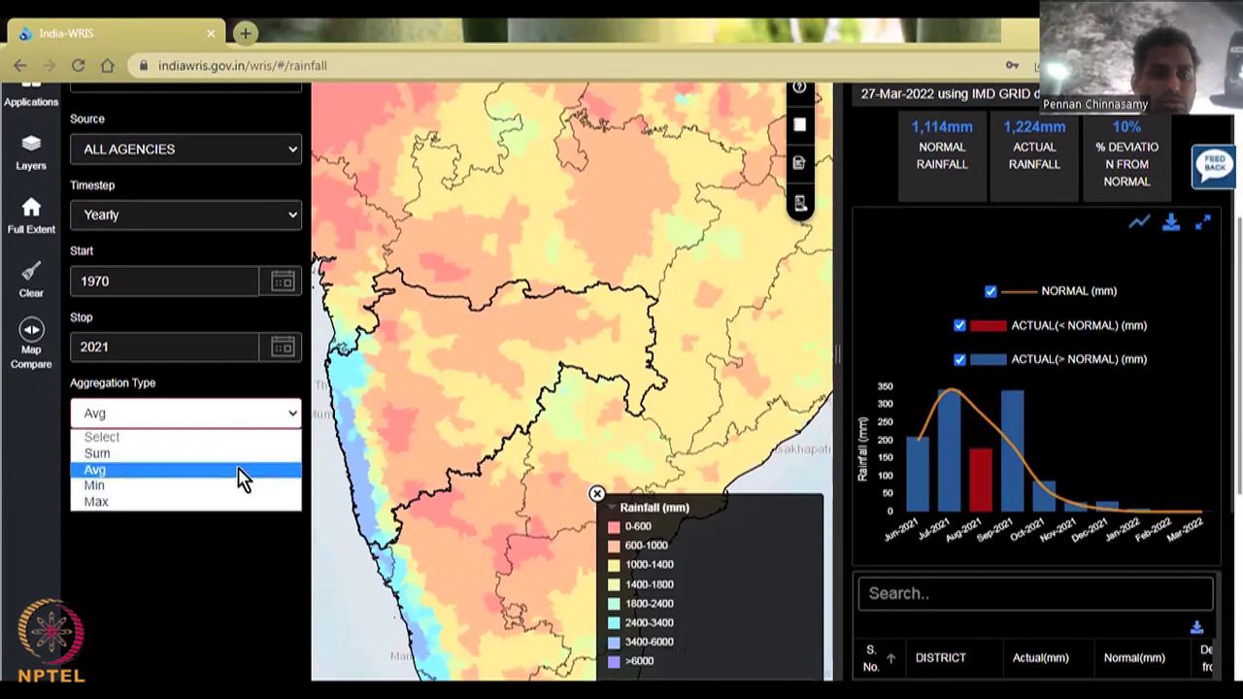
{"action": "left_click", "coordinate": [242, 475]}
{"action": "left_click", "coordinate": [243, 492]}
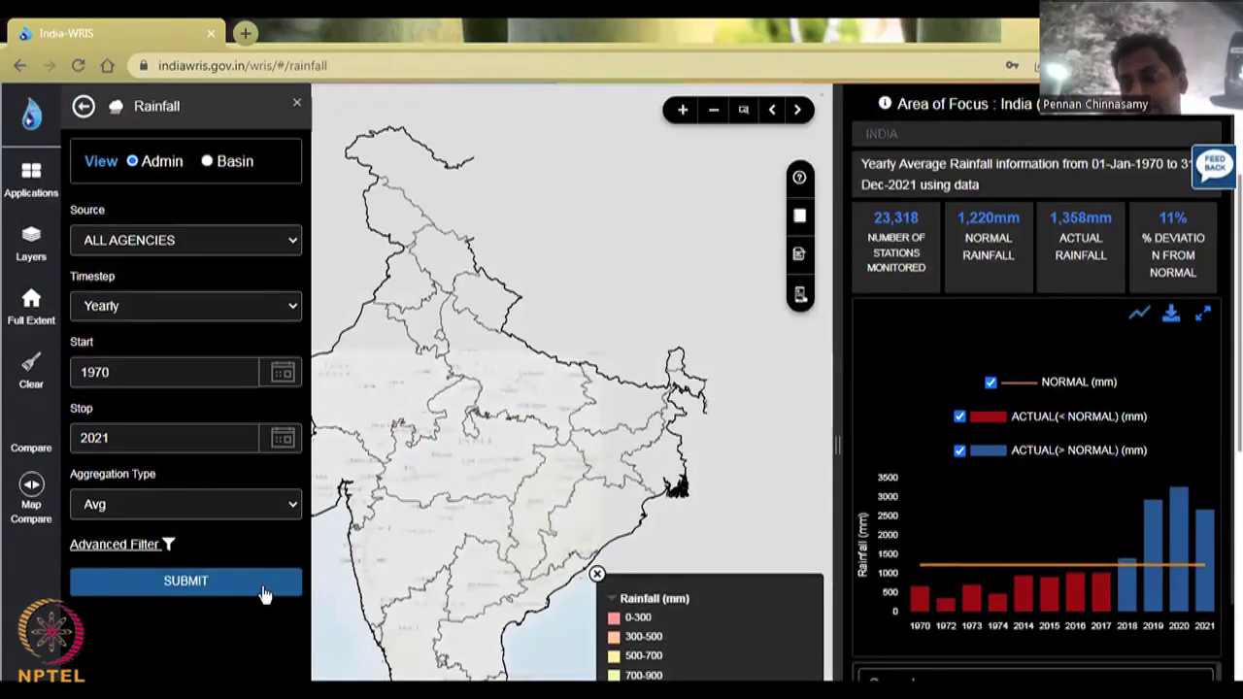
{"action": "mouse_move", "coordinate": [892, 626]}
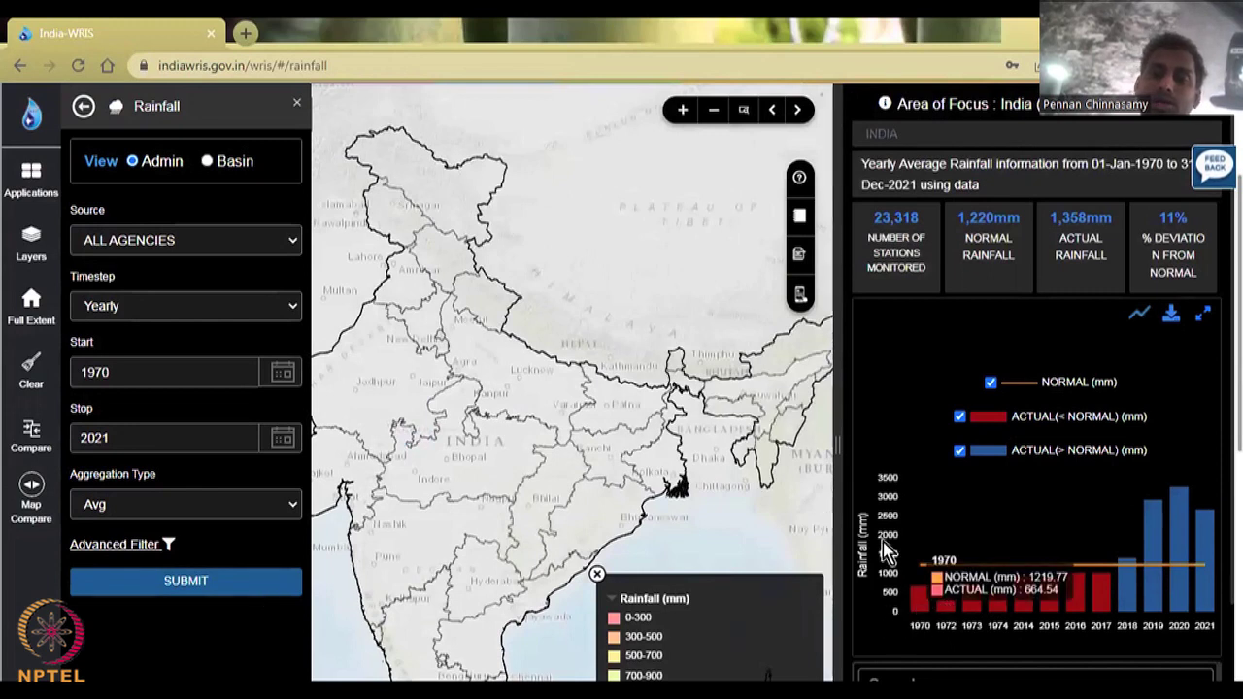
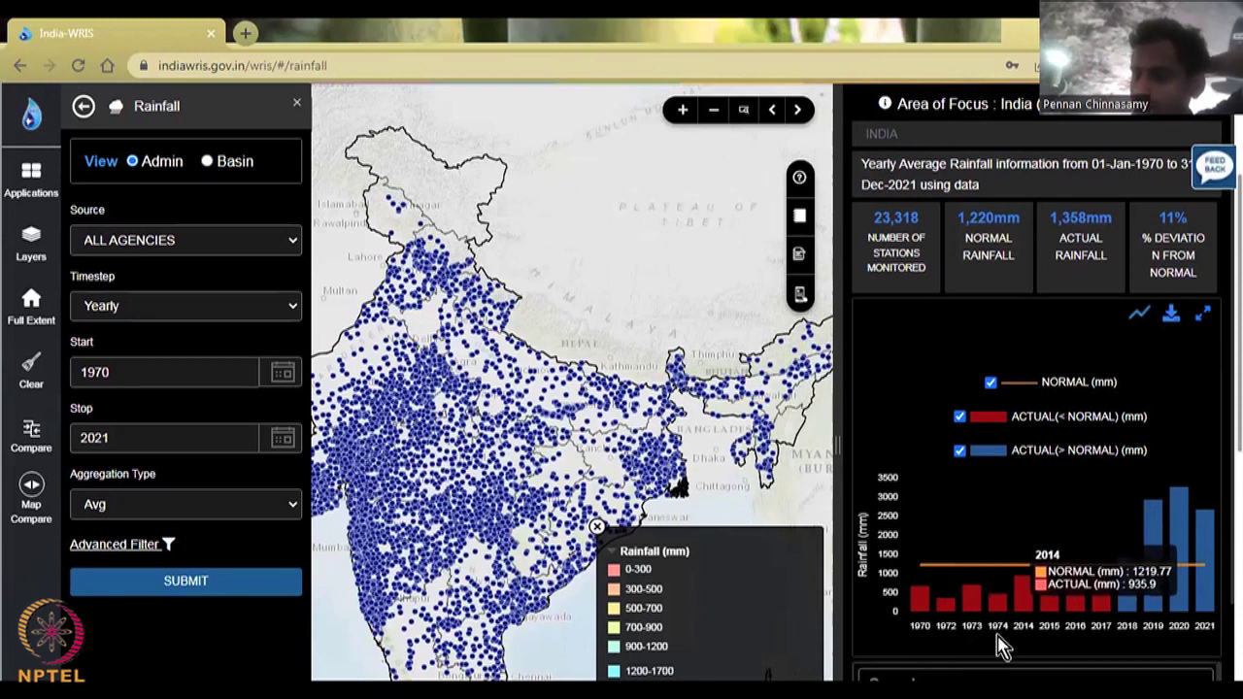
Step: Resubmit India's 1970–2021 yearly rainfall as Sum totals and plot it as a line chart
{"action": "left_click", "coordinate": [295, 505]}
{"action": "left_click", "coordinate": [277, 560]}
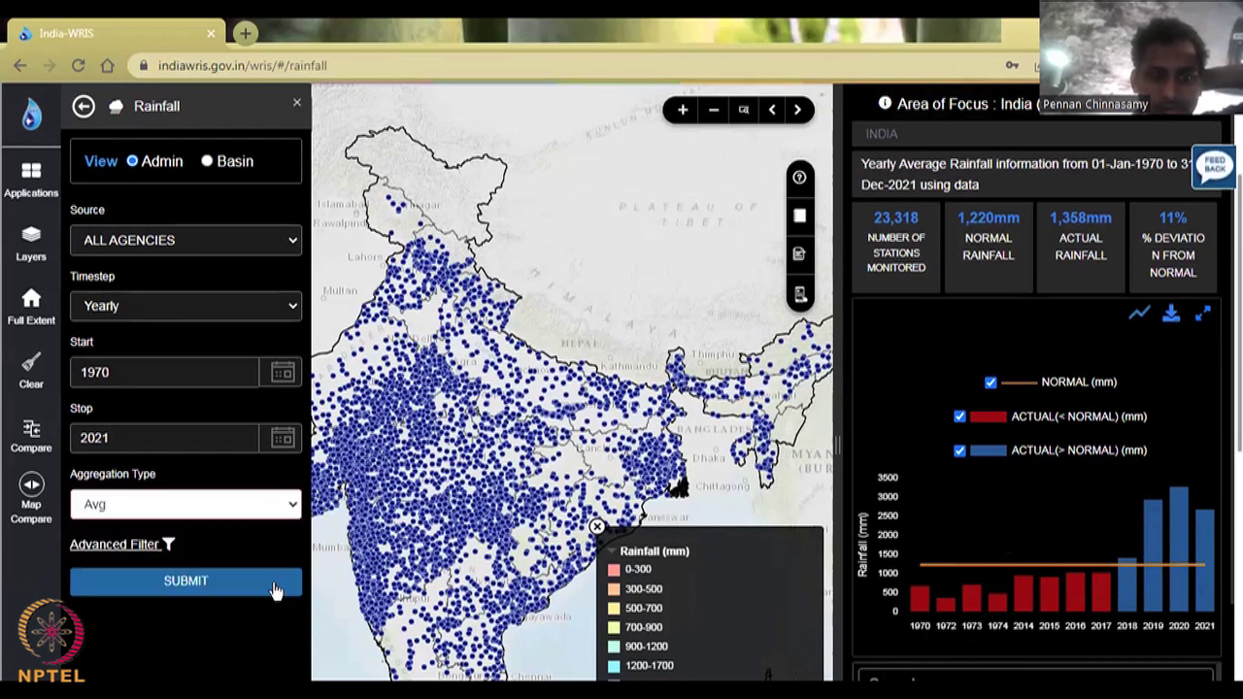
{"action": "left_click", "coordinate": [277, 583]}
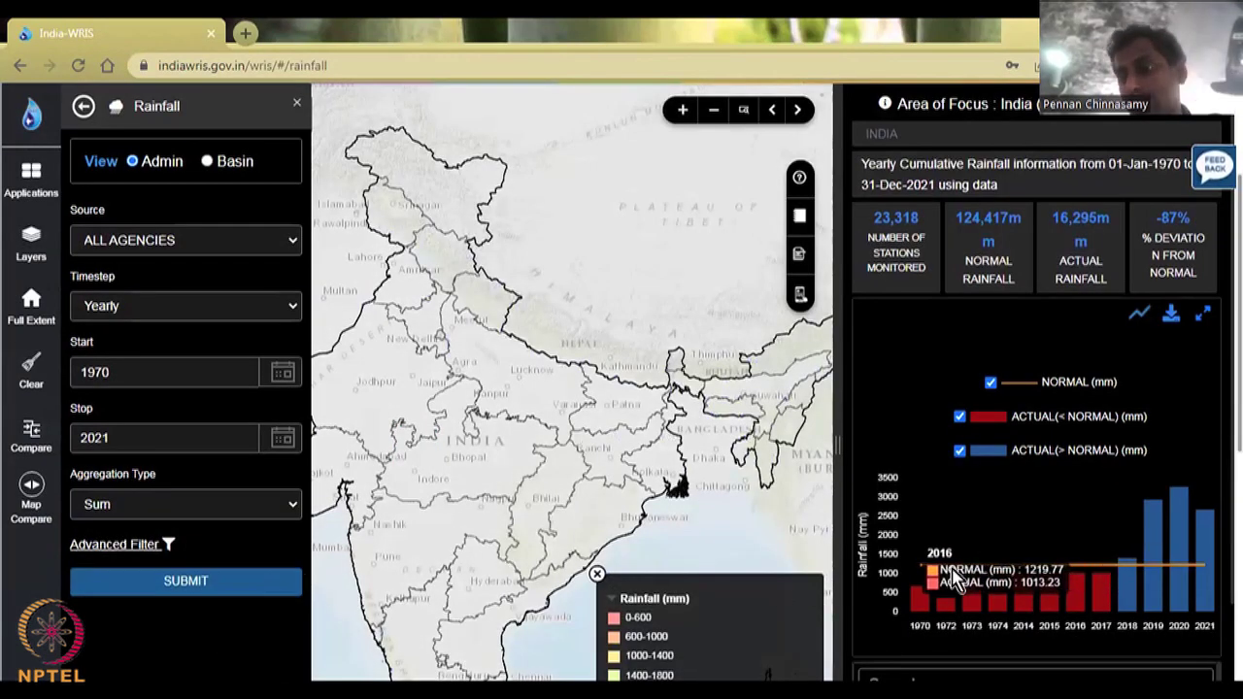
{"action": "left_click", "coordinate": [1143, 318]}
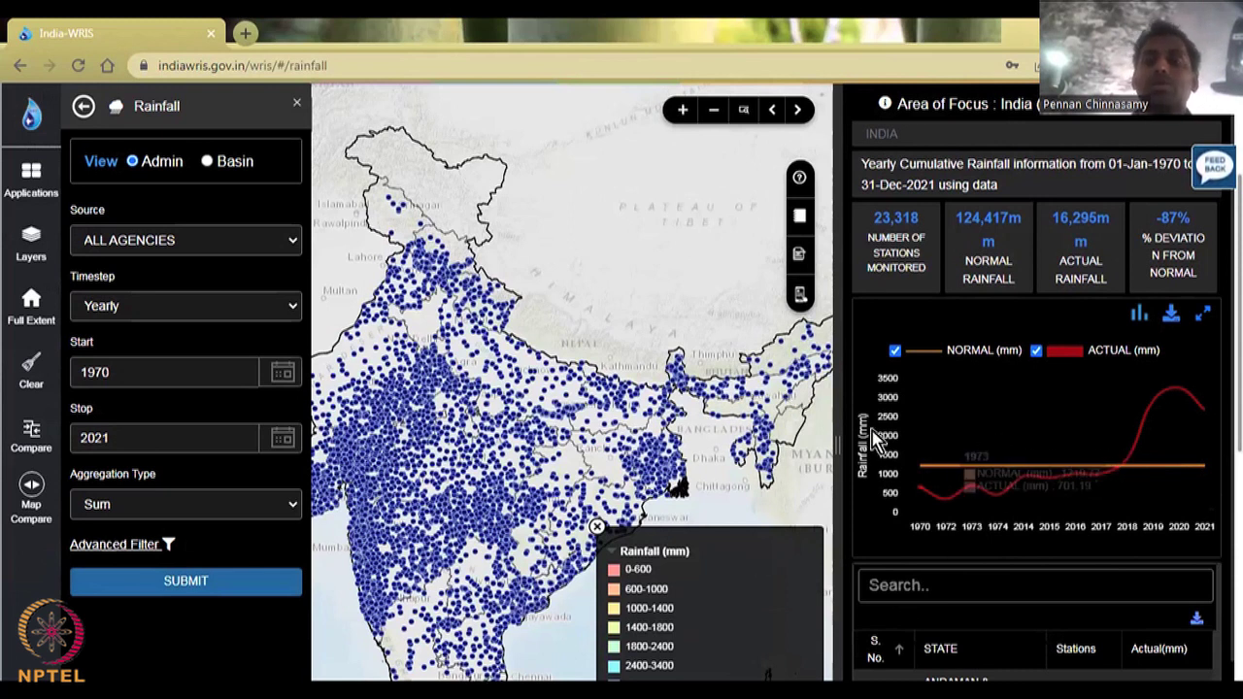
Step: Keep ALL AGENCIES as source, set the timestep to Monthly, and select a Maharashtra station
{"action": "scroll", "coordinate": [961, 579], "scroll_direction": "down", "scroll_amount": 1}
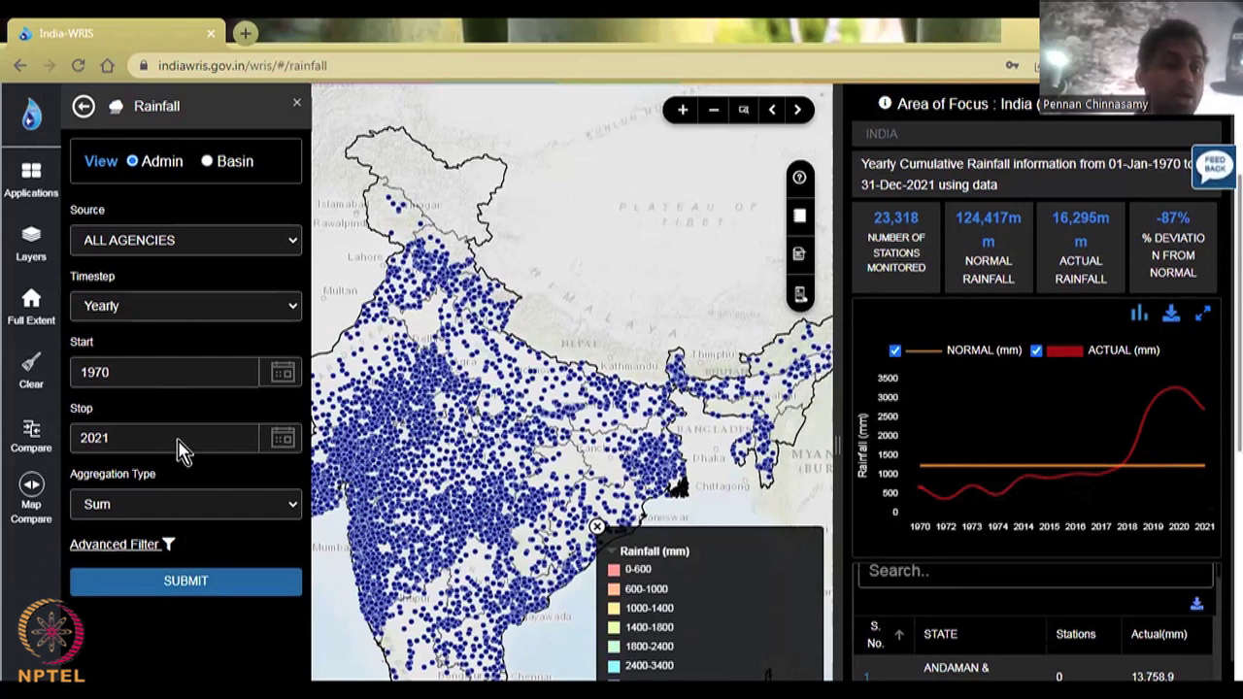
{"action": "left_click", "coordinate": [199, 251]}
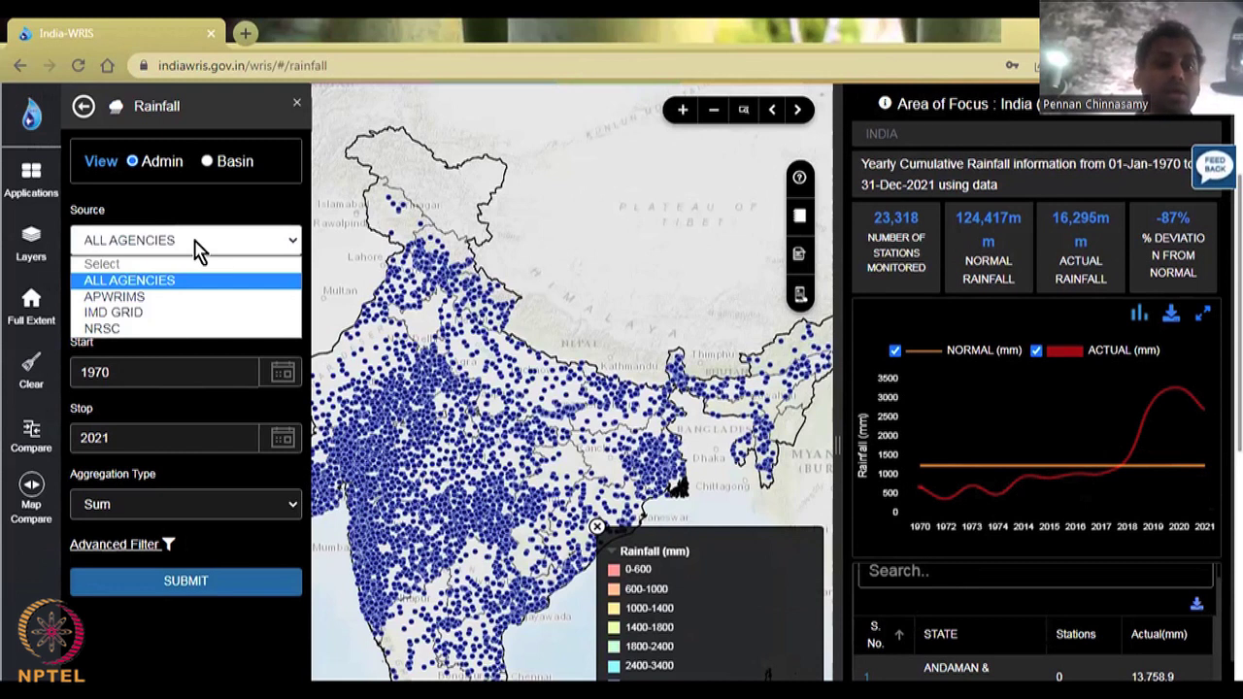
{"action": "left_click", "coordinate": [199, 251]}
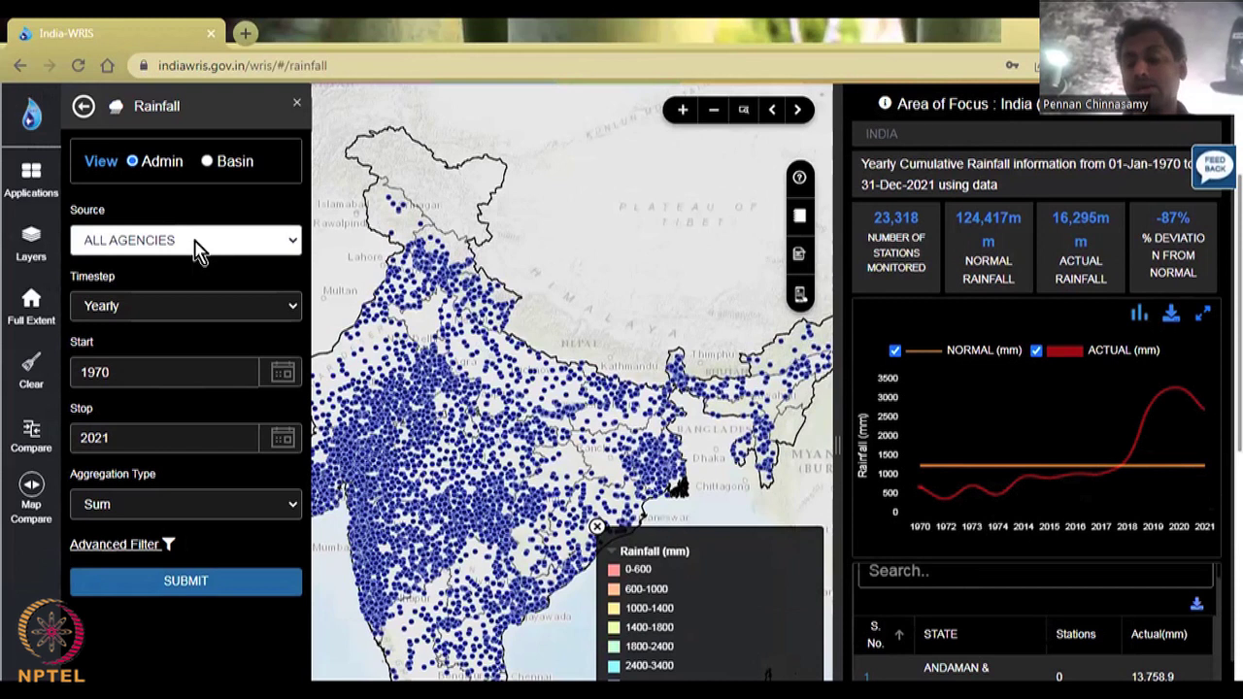
{"action": "left_click", "coordinate": [223, 308]}
{"action": "left_click", "coordinate": [395, 428]}
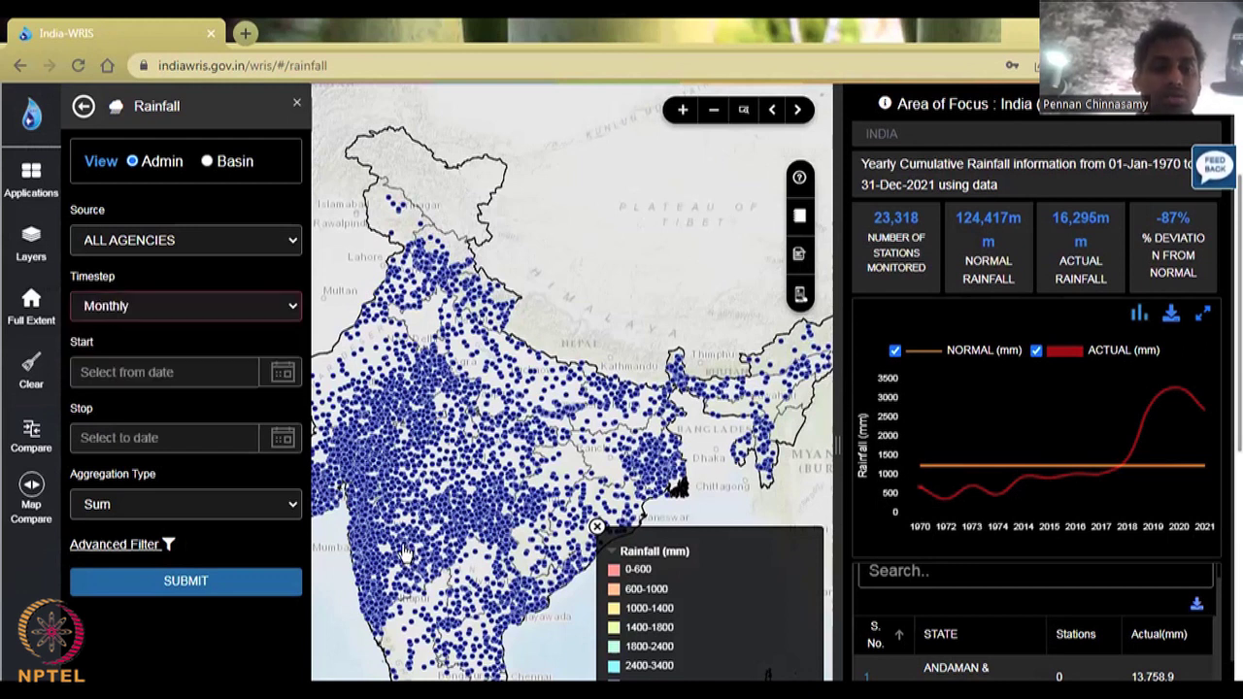
{"action": "left_click", "coordinate": [406, 551]}
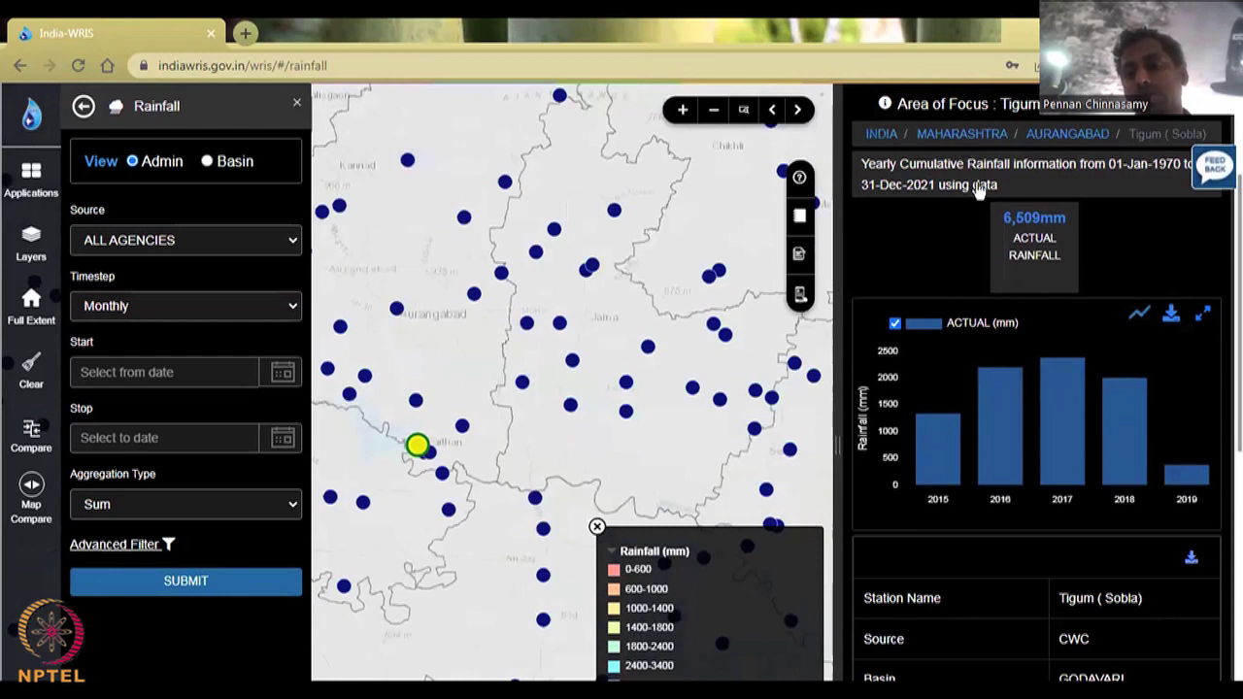
Step: Clear the station selection and focus the rainfall summary on Maharashtra
{"action": "left_click", "coordinate": [31, 374]}
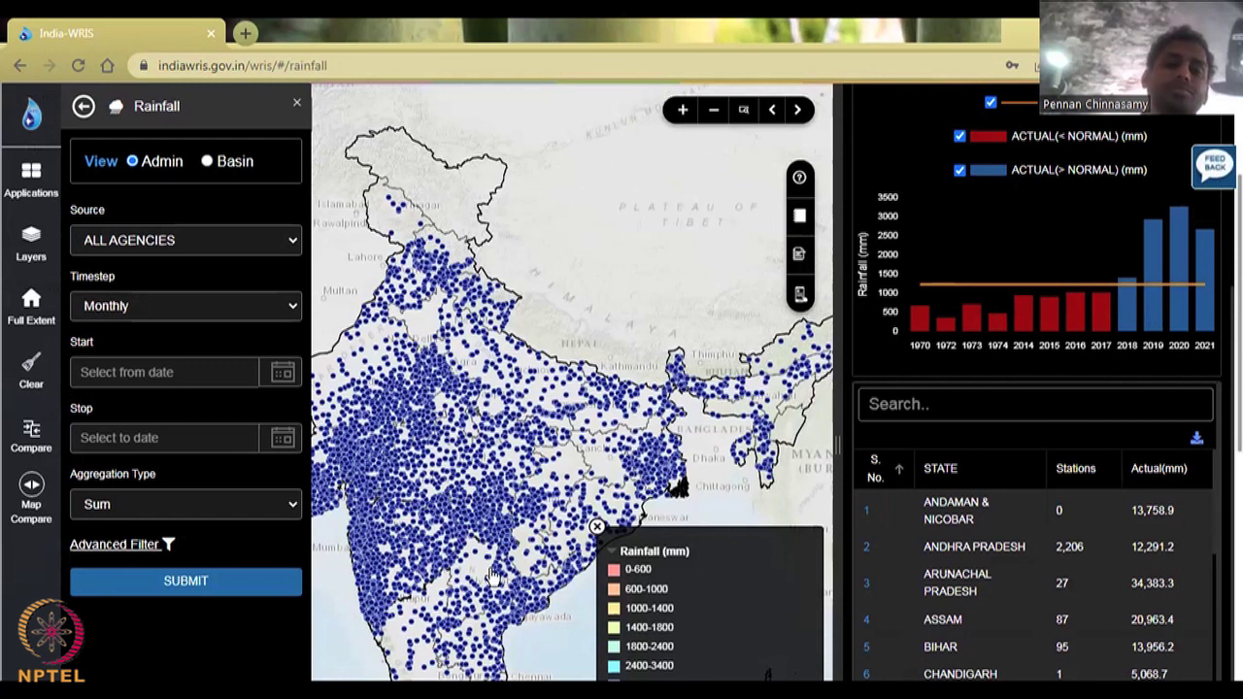
{"action": "left_click", "coordinate": [479, 558]}
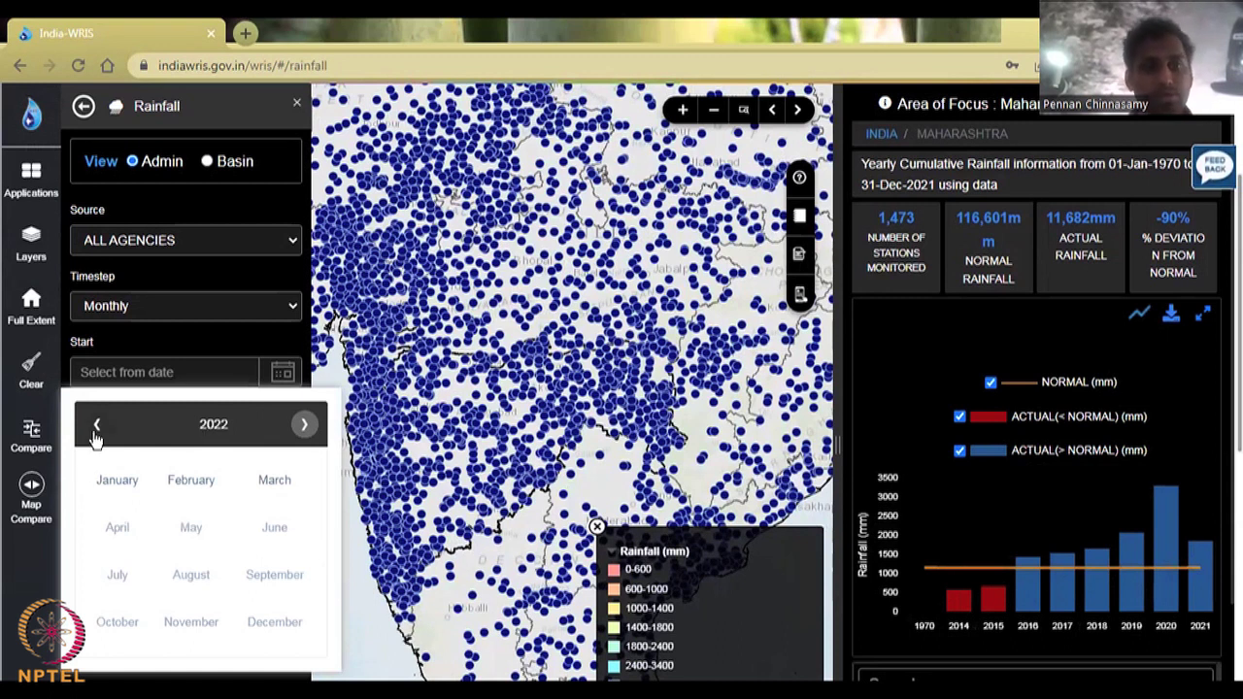
Step: Set the start date to January 2010, then change it to January 2009
{"action": "left_click", "coordinate": [195, 428]}
{"action": "left_click", "coordinate": [95, 428]}
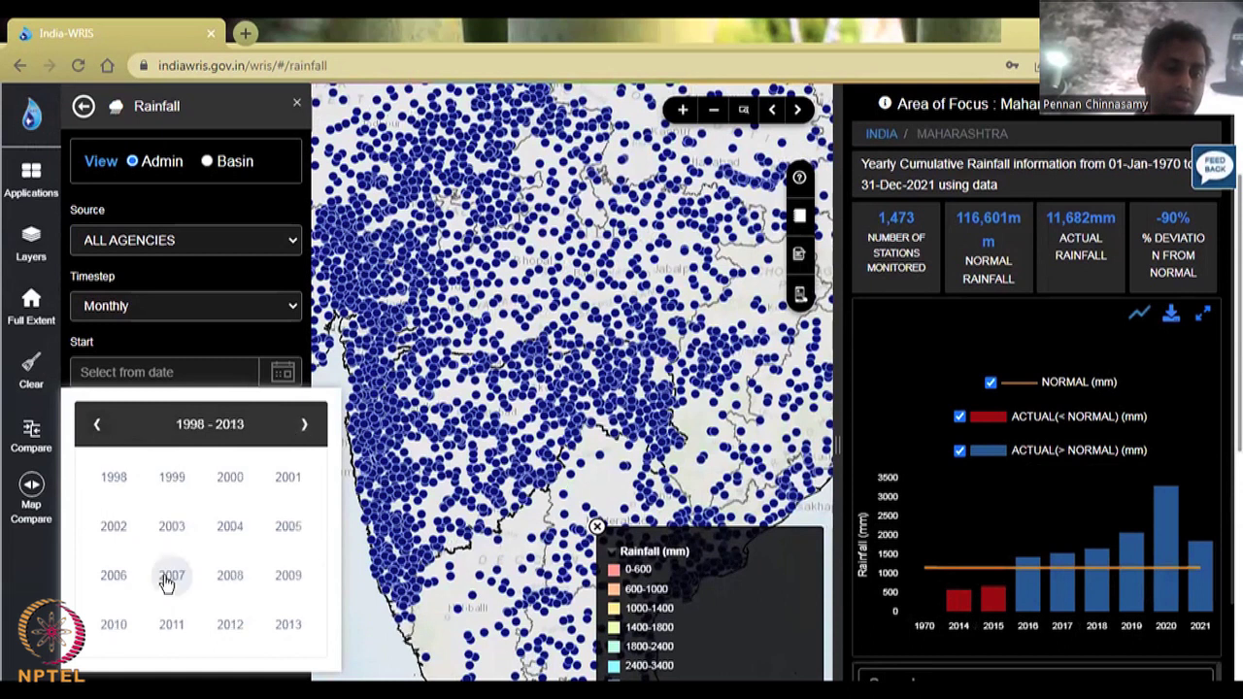
{"action": "left_click", "coordinate": [113, 627]}
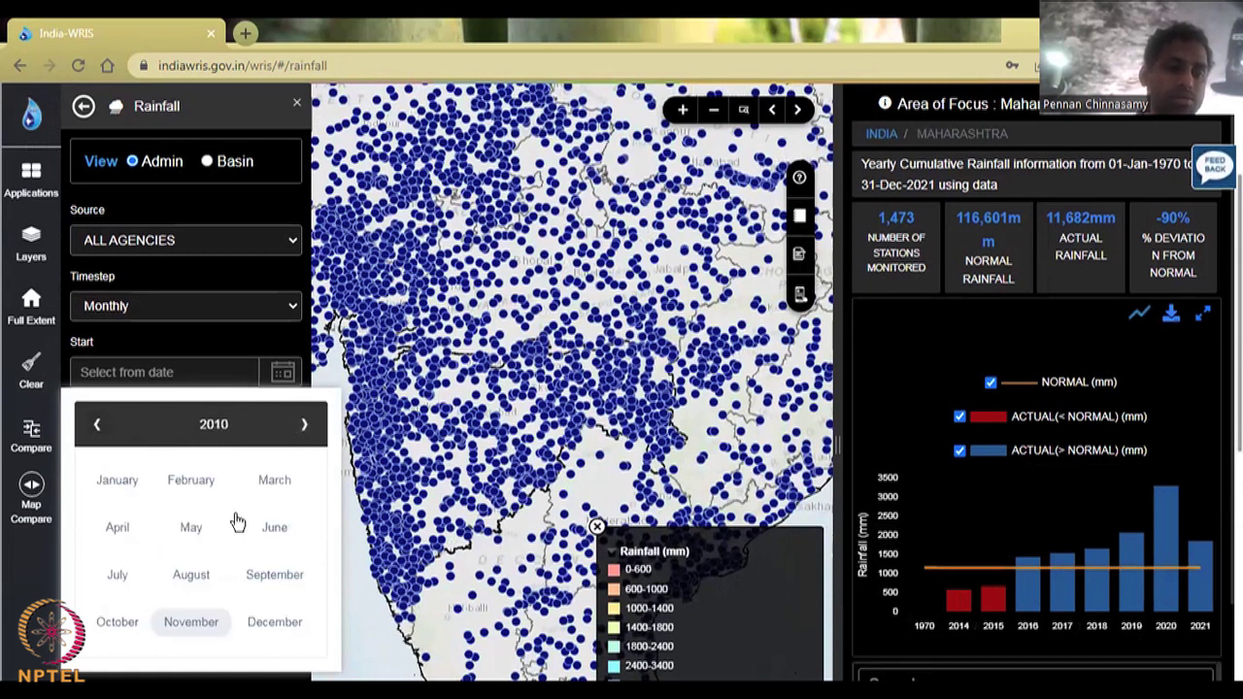
{"action": "left_click", "coordinate": [115, 486]}
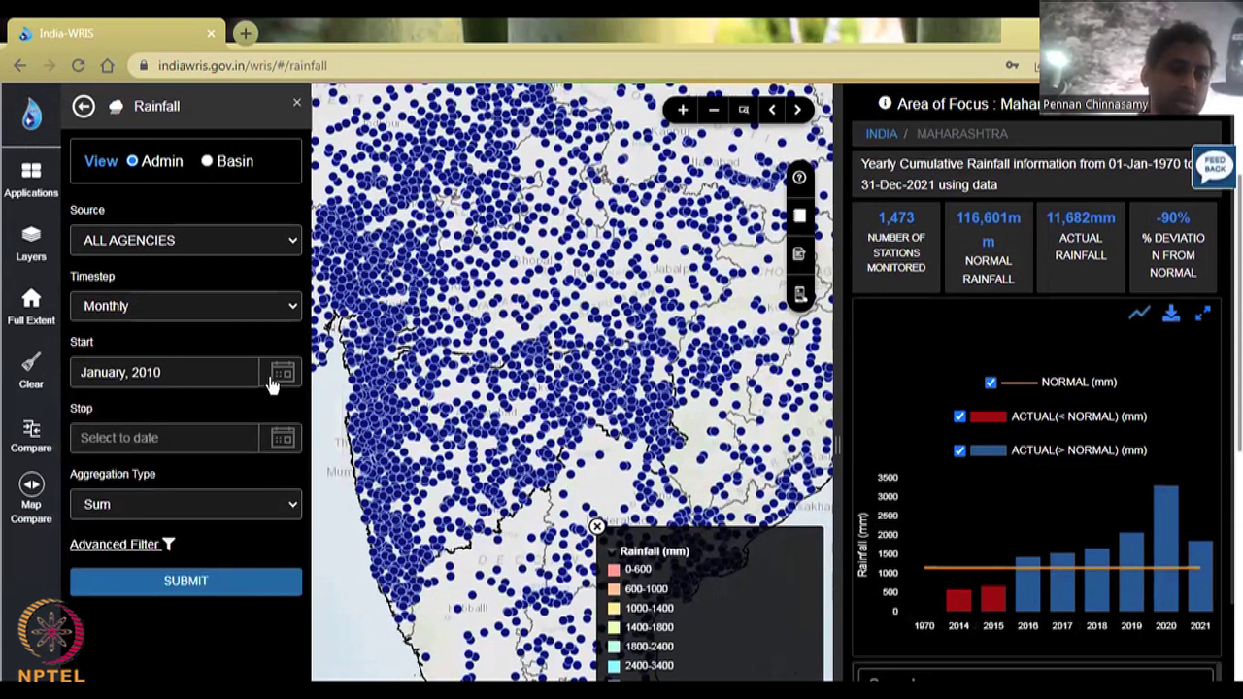
{"action": "left_click", "coordinate": [165, 372]}
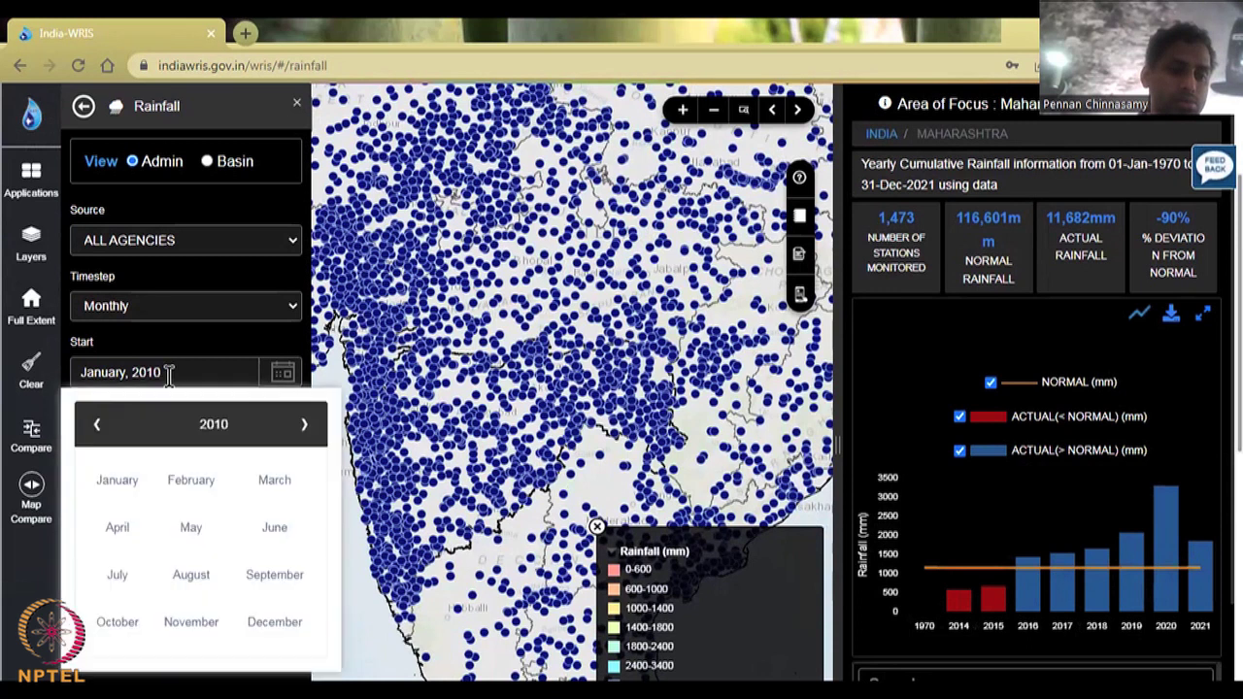
{"action": "left_click", "coordinate": [97, 424]}
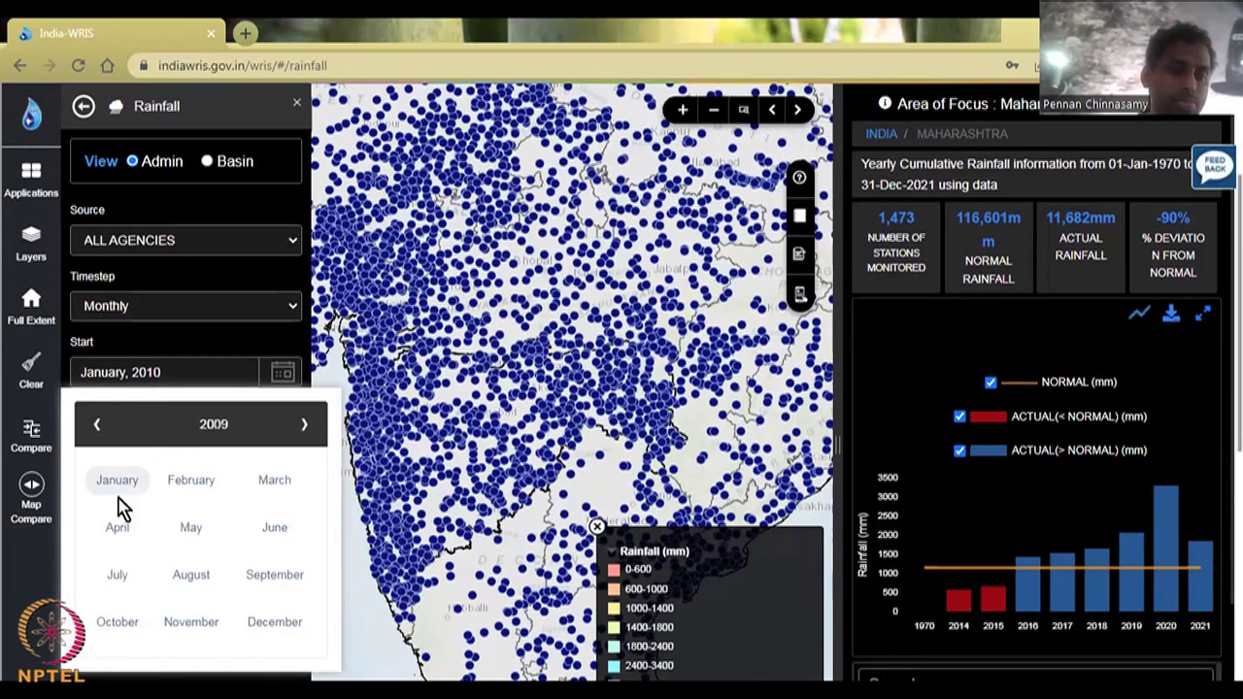
{"action": "left_click", "coordinate": [118, 486]}
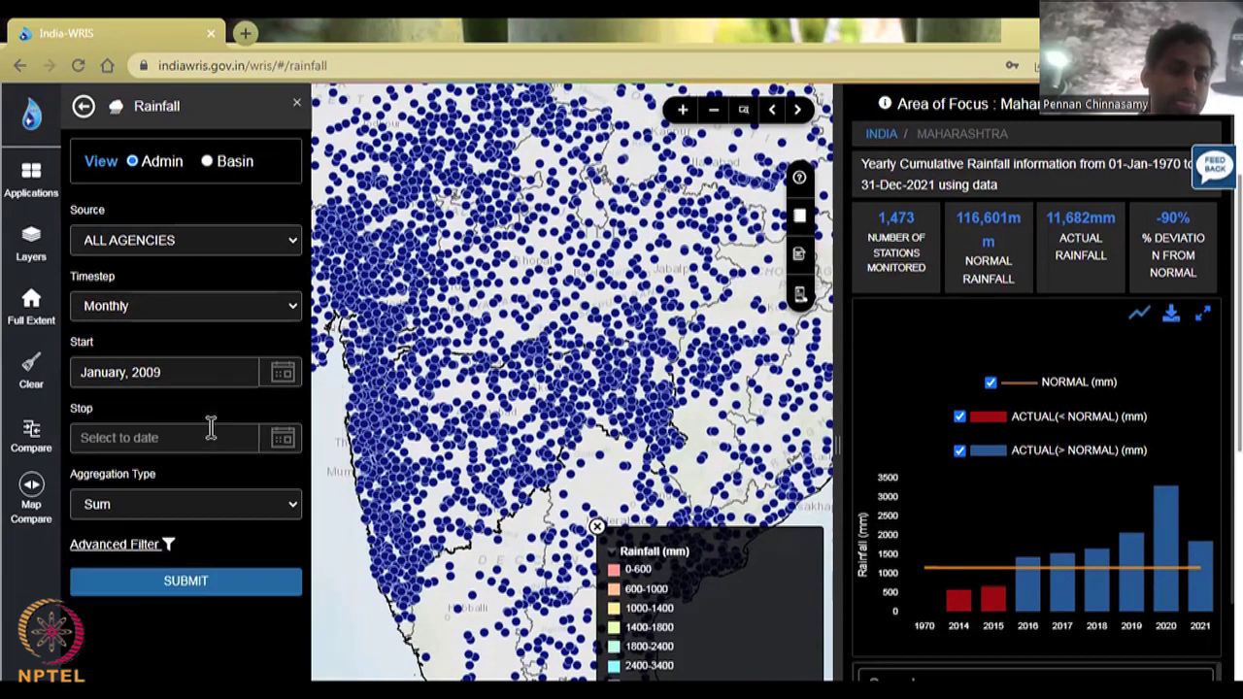
Step: Set the stop date to December 2010
{"action": "left_click", "coordinate": [282, 439]}
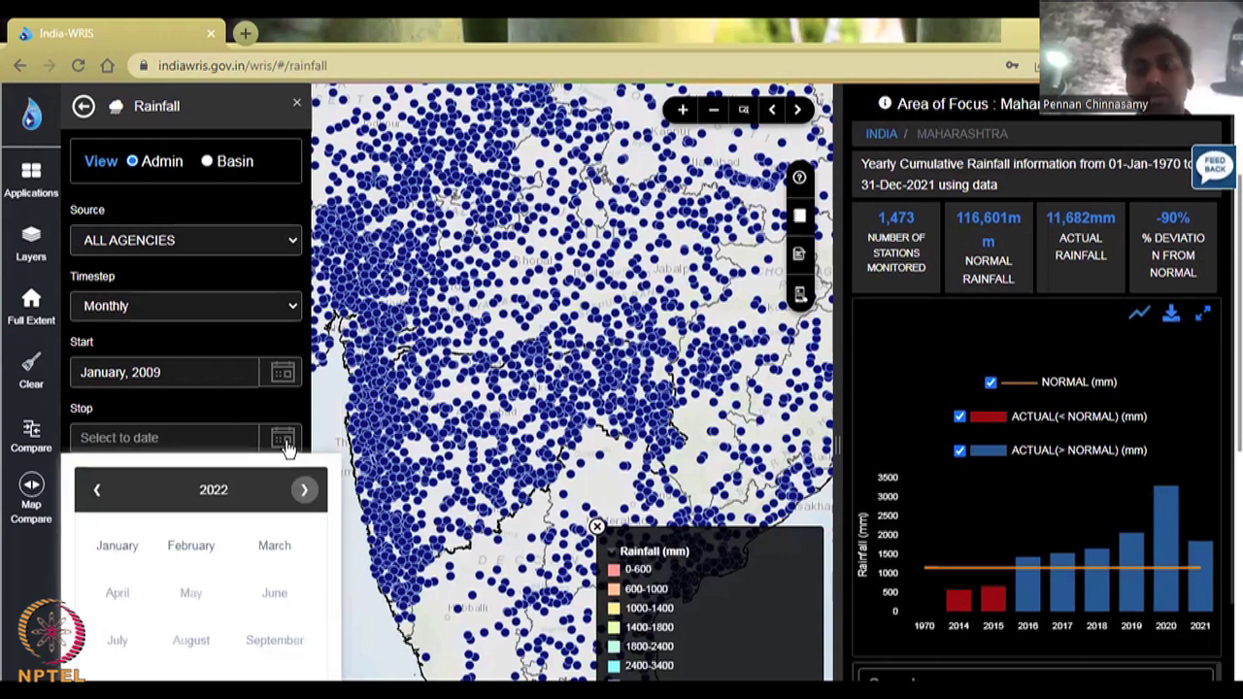
{"action": "left_click", "coordinate": [97, 493]}
{"action": "left_click", "coordinate": [98, 493]}
{"action": "left_click", "coordinate": [97, 493]}
{"action": "left_click", "coordinate": [97, 493]}
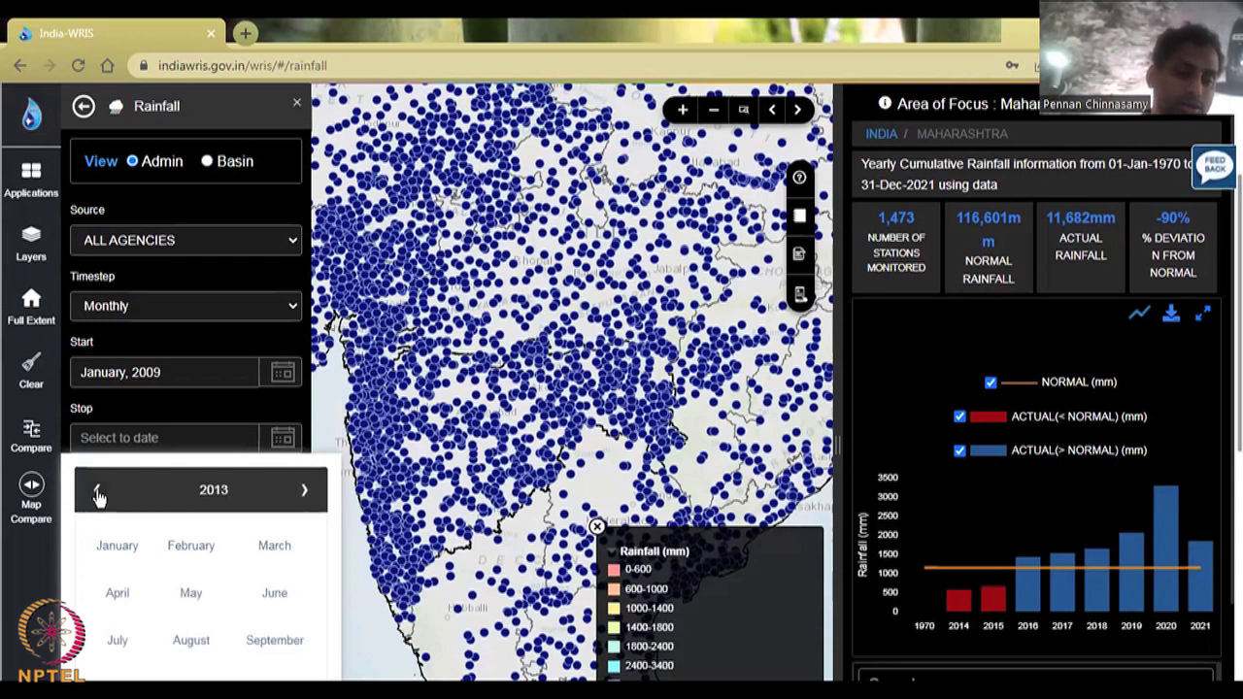
{"action": "left_click", "coordinate": [97, 494]}
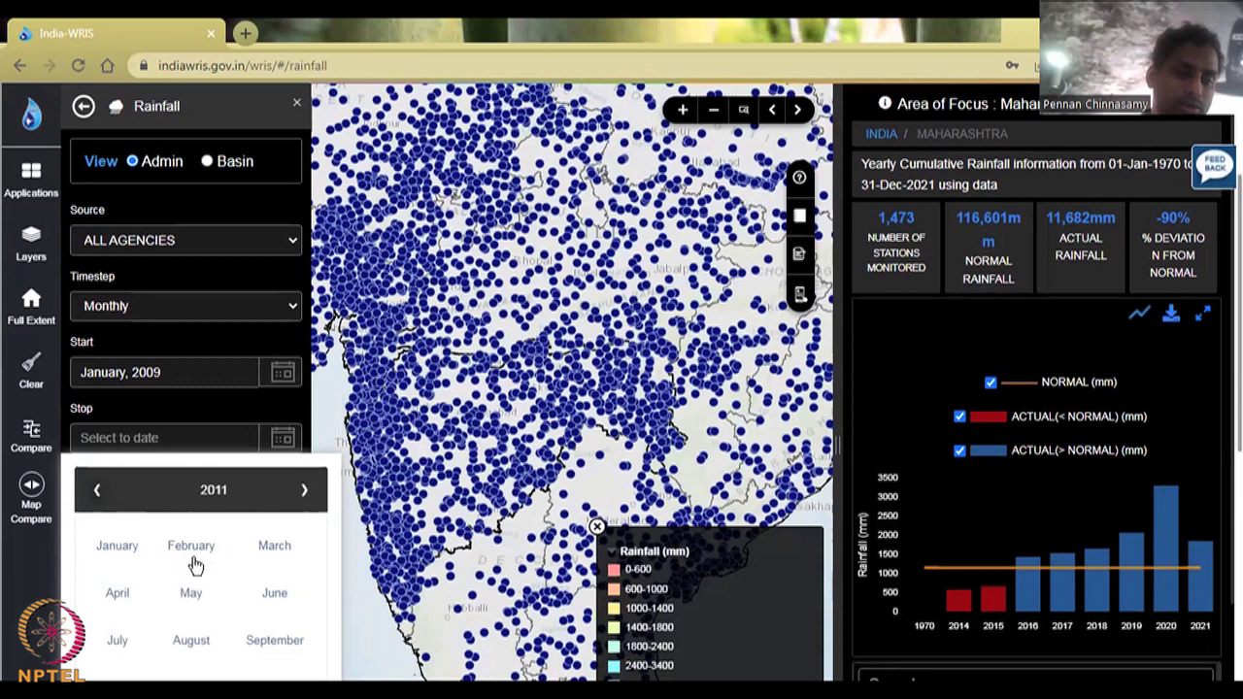
{"action": "left_click", "coordinate": [98, 496]}
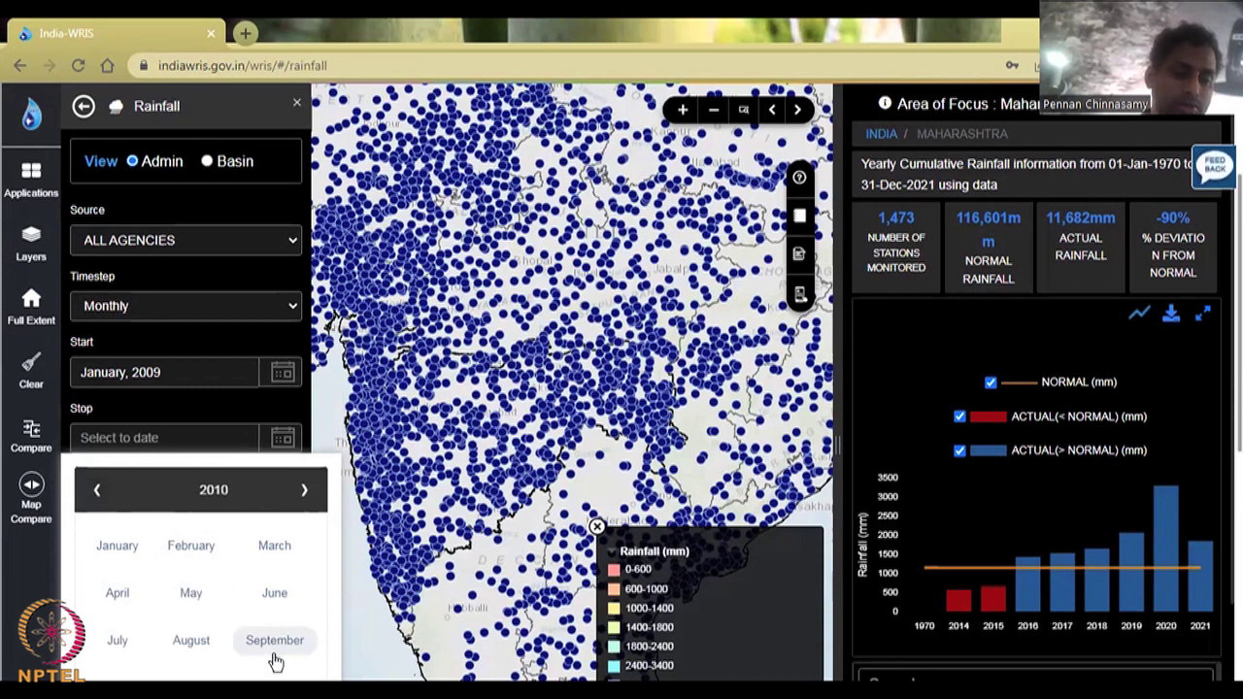
{"action": "scroll", "coordinate": [274, 622], "scroll_direction": "down", "scroll_amount": 2}
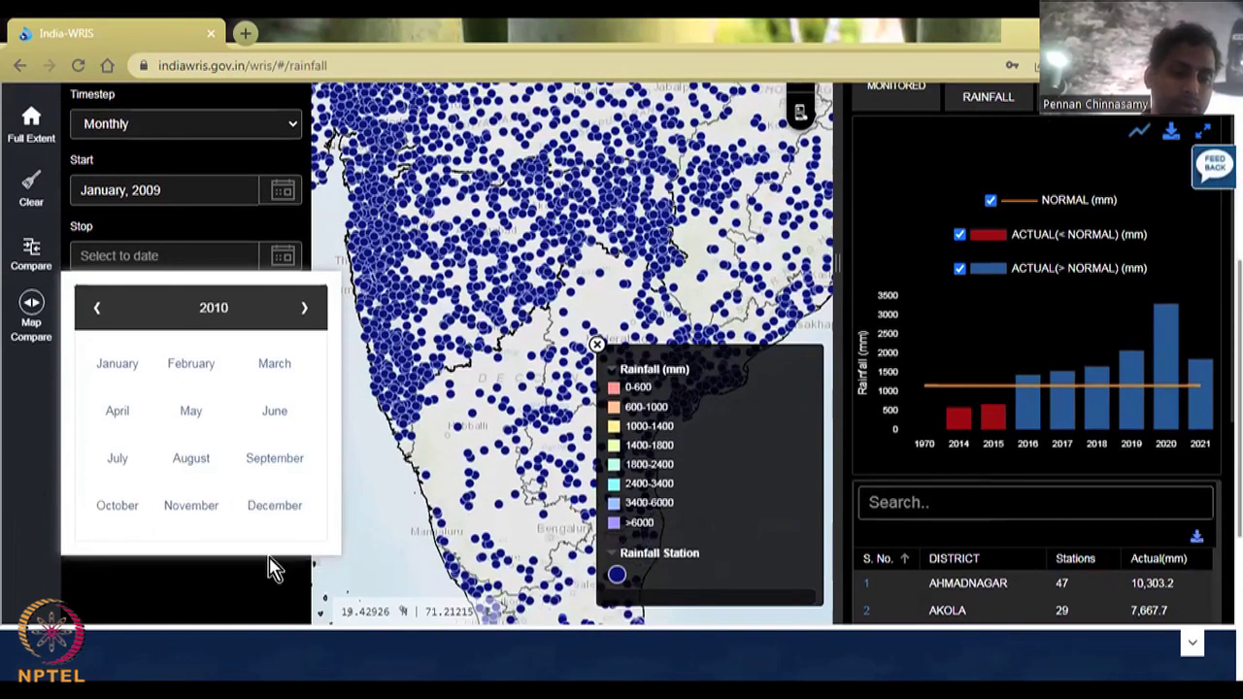
{"action": "left_click", "coordinate": [271, 506]}
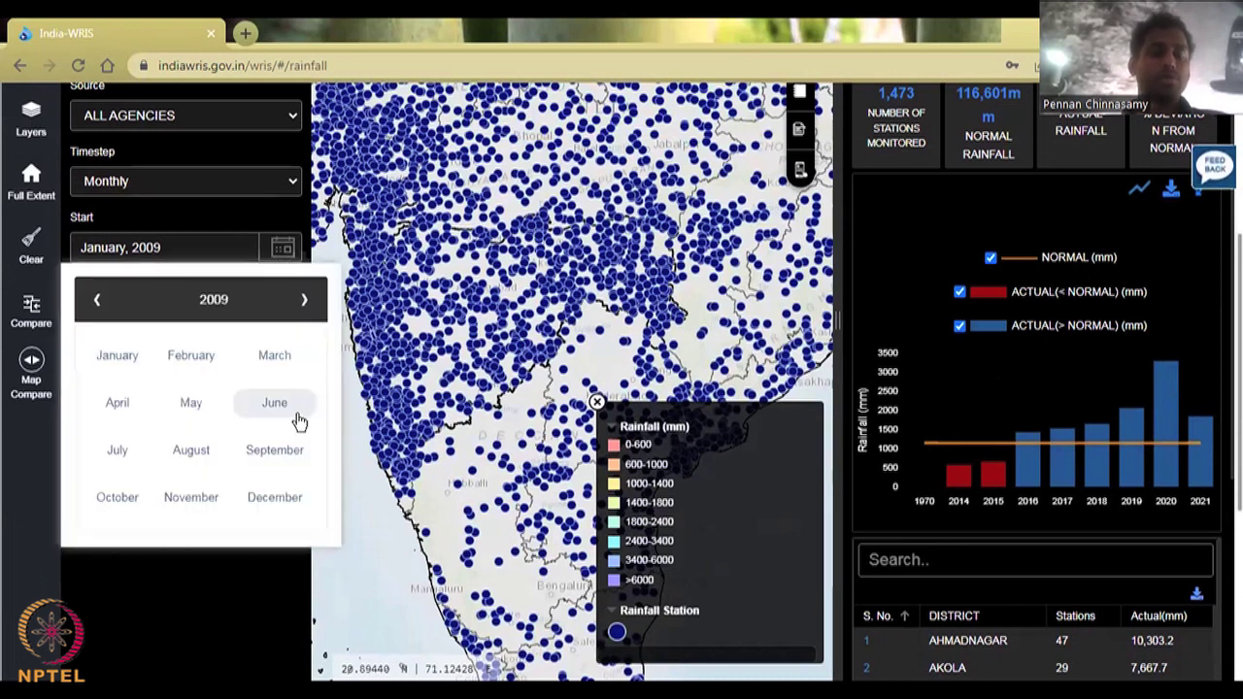
Step: Change the start date back to January 2010
{"action": "left_click", "coordinate": [305, 301]}
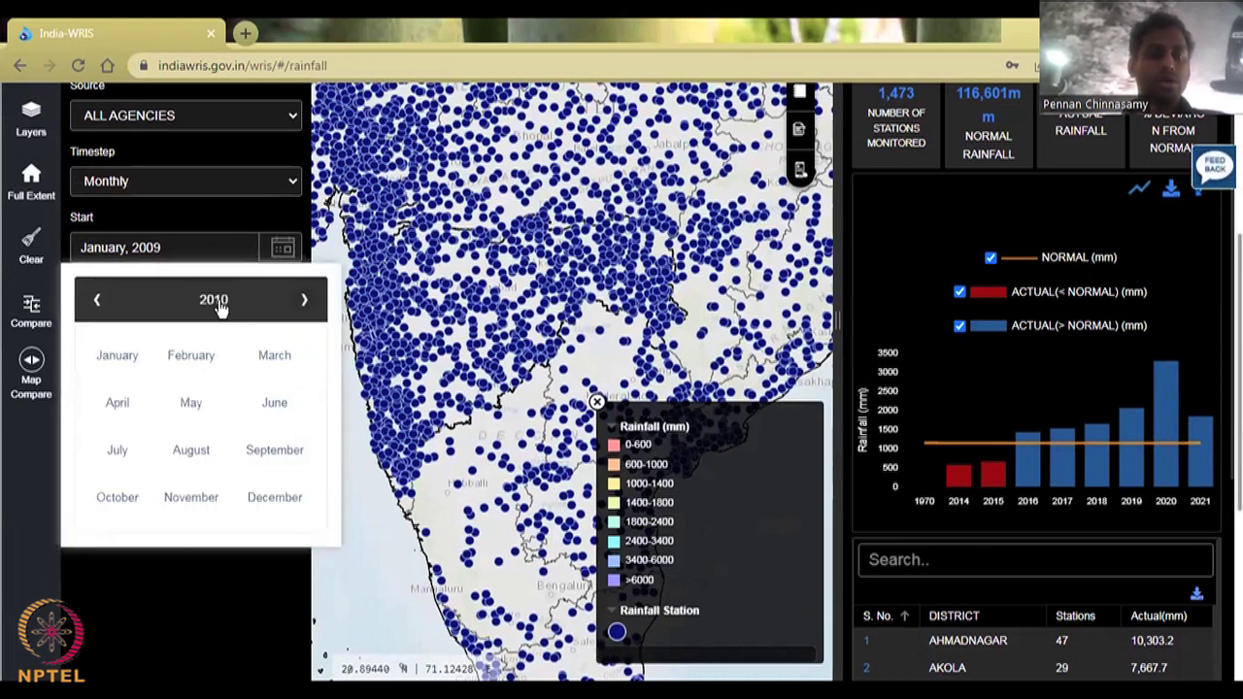
{"action": "left_click", "coordinate": [215, 301]}
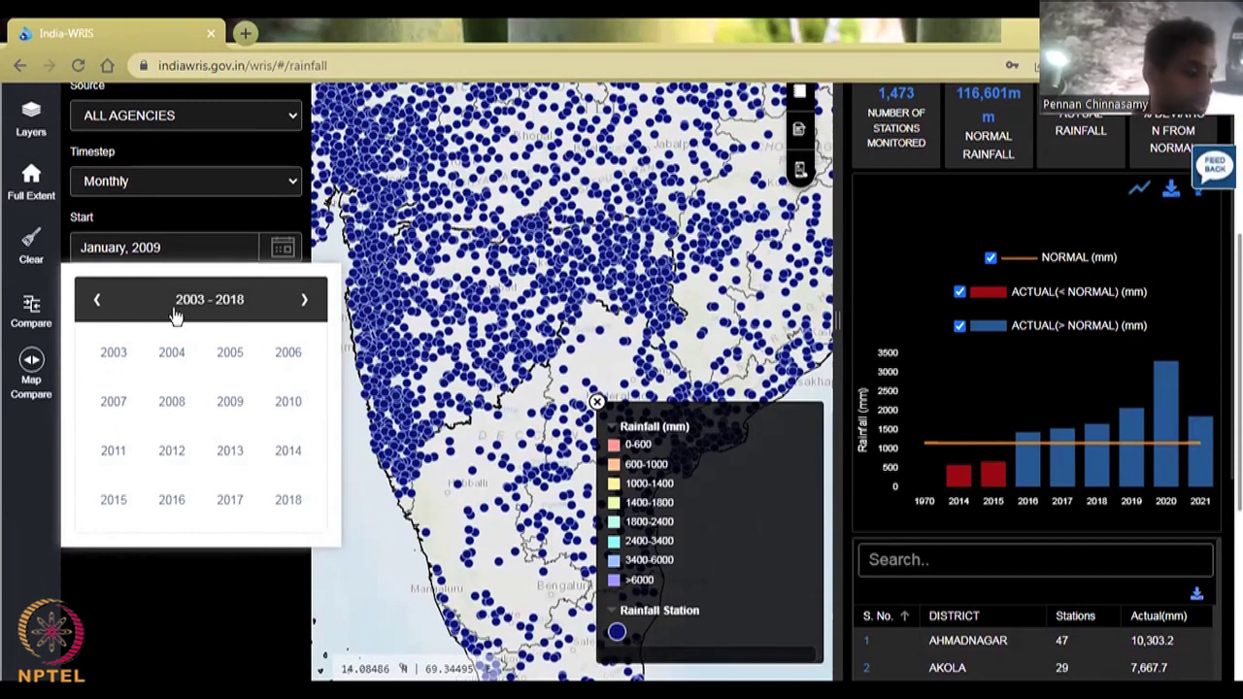
{"action": "left_click", "coordinate": [288, 402]}
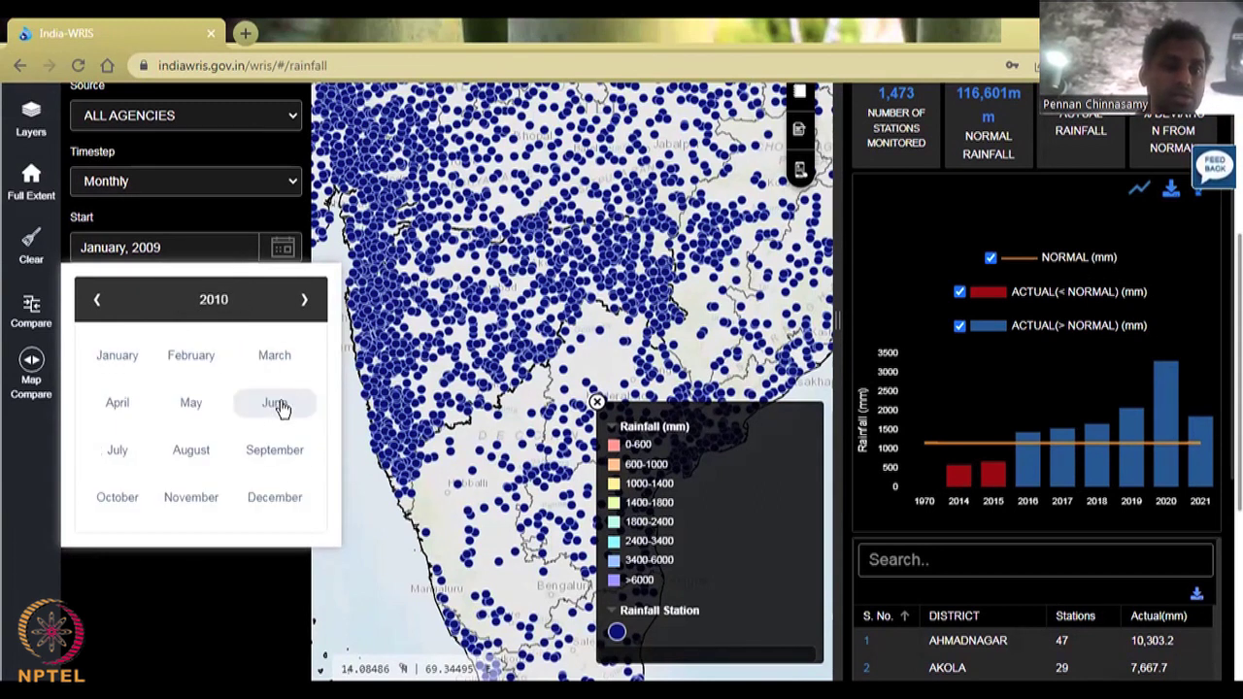
{"action": "left_click", "coordinate": [109, 357]}
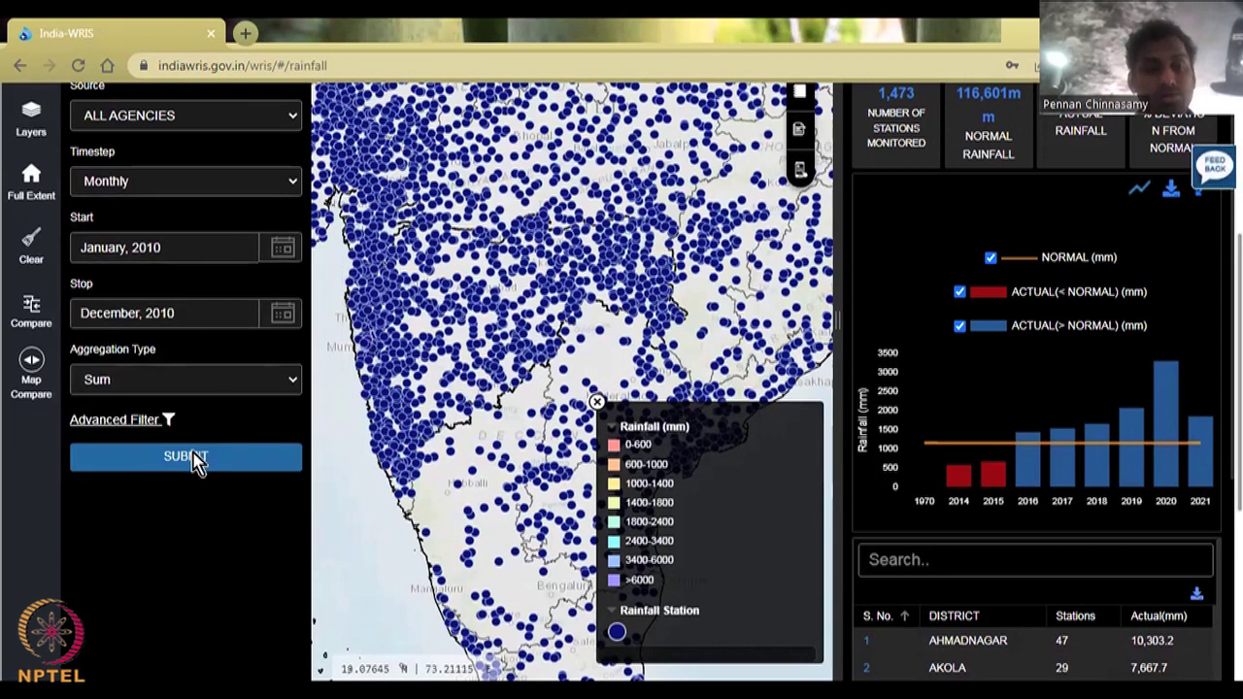
Step: Keep Sum aggregation and submit Maharashtra's 2010 monthly rainfall query
{"action": "left_click", "coordinate": [214, 386]}
{"action": "left_click", "coordinate": [213, 386]}
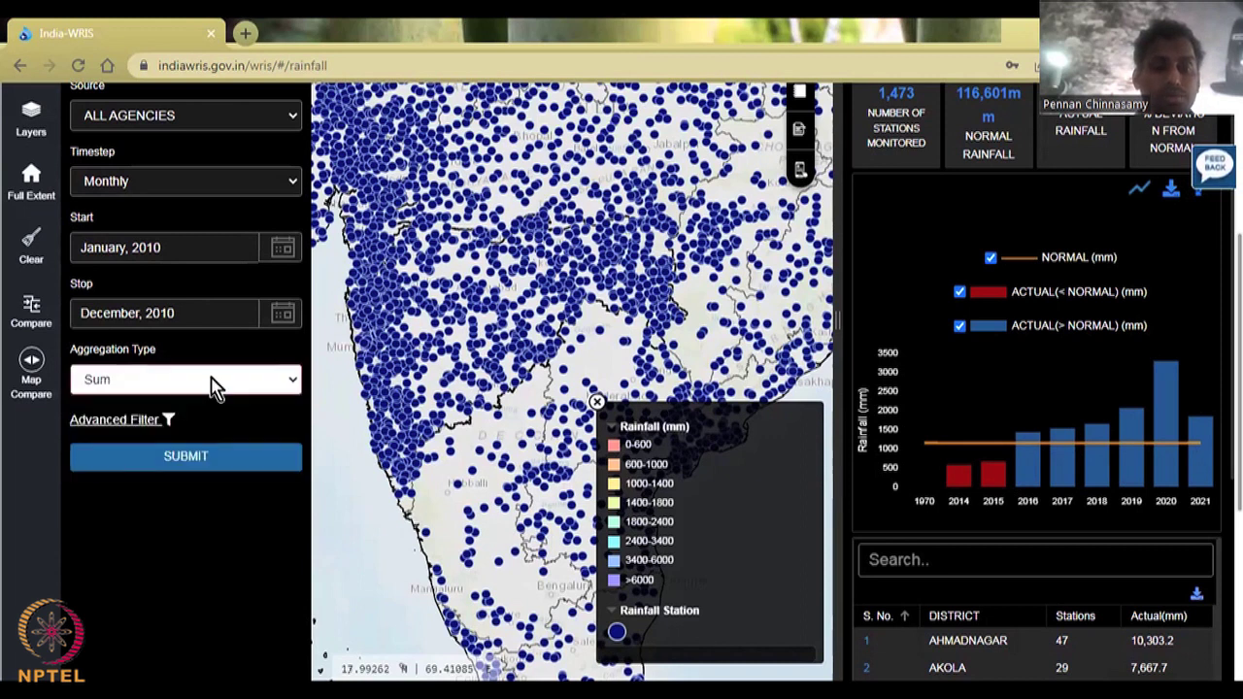
{"action": "left_click", "coordinate": [123, 430]}
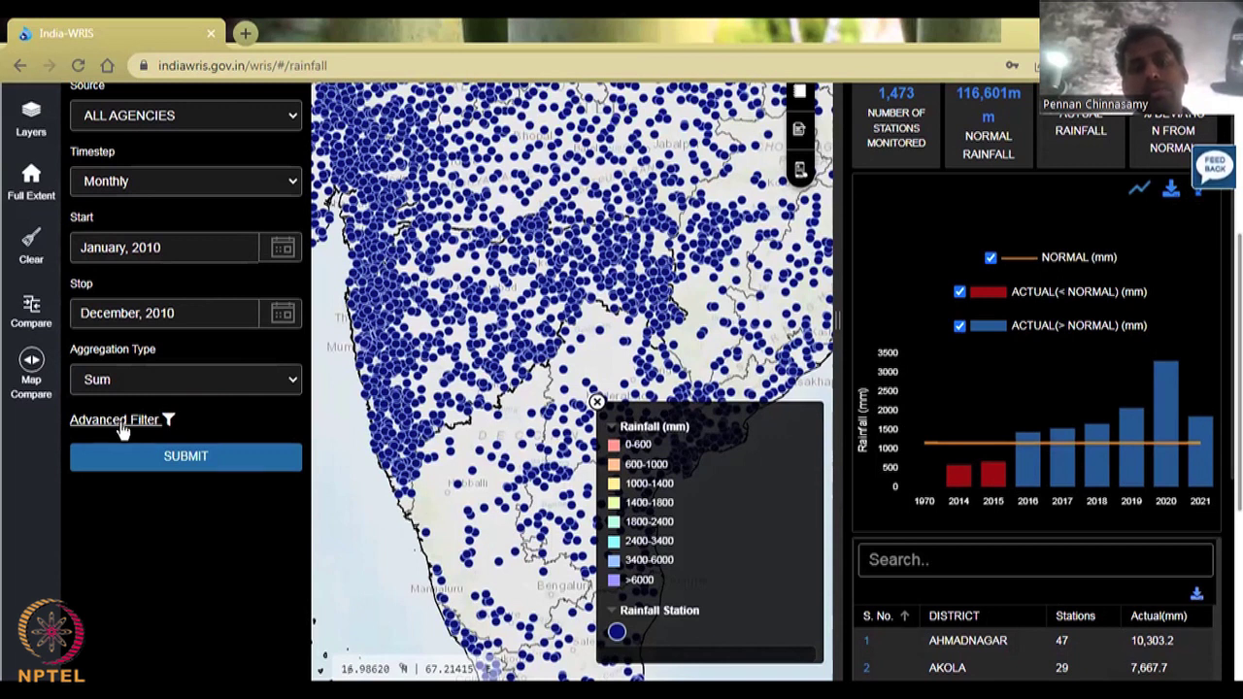
{"action": "left_click", "coordinate": [189, 467]}
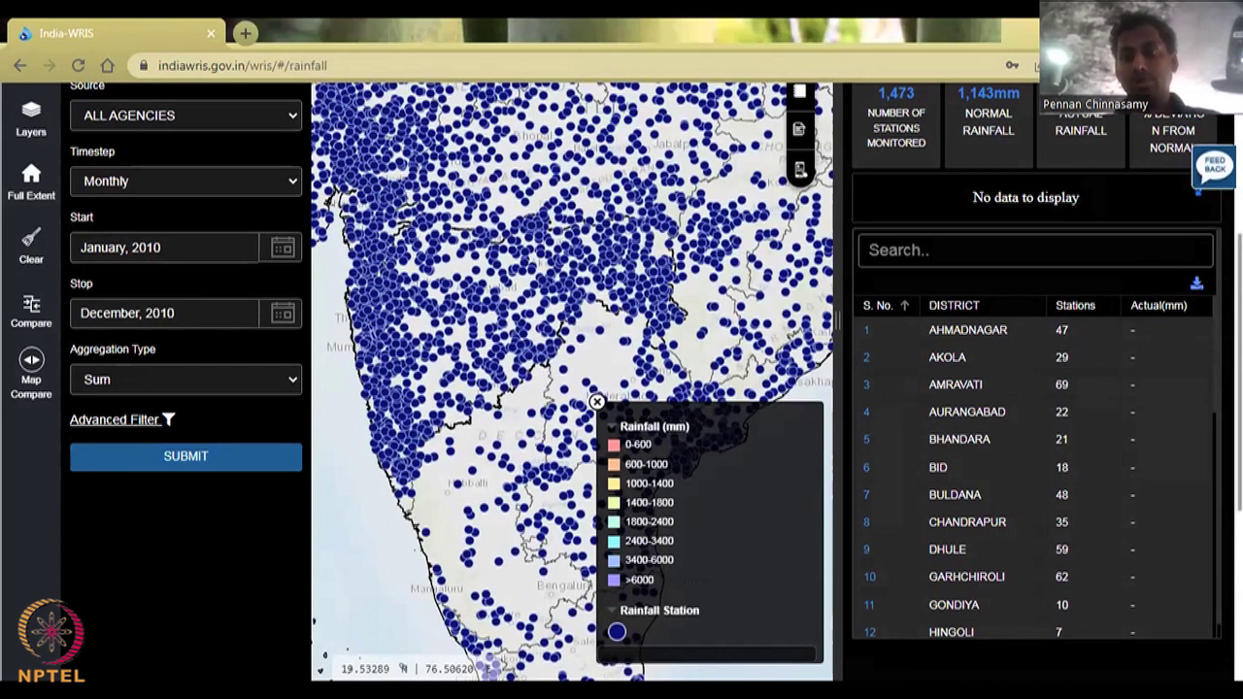
Step: Review the Maharashtra summary panel, highlighting its 31-Dec-2010 end date
{"action": "scroll", "coordinate": [622, 388], "scroll_direction": "up", "scroll_amount": 3}
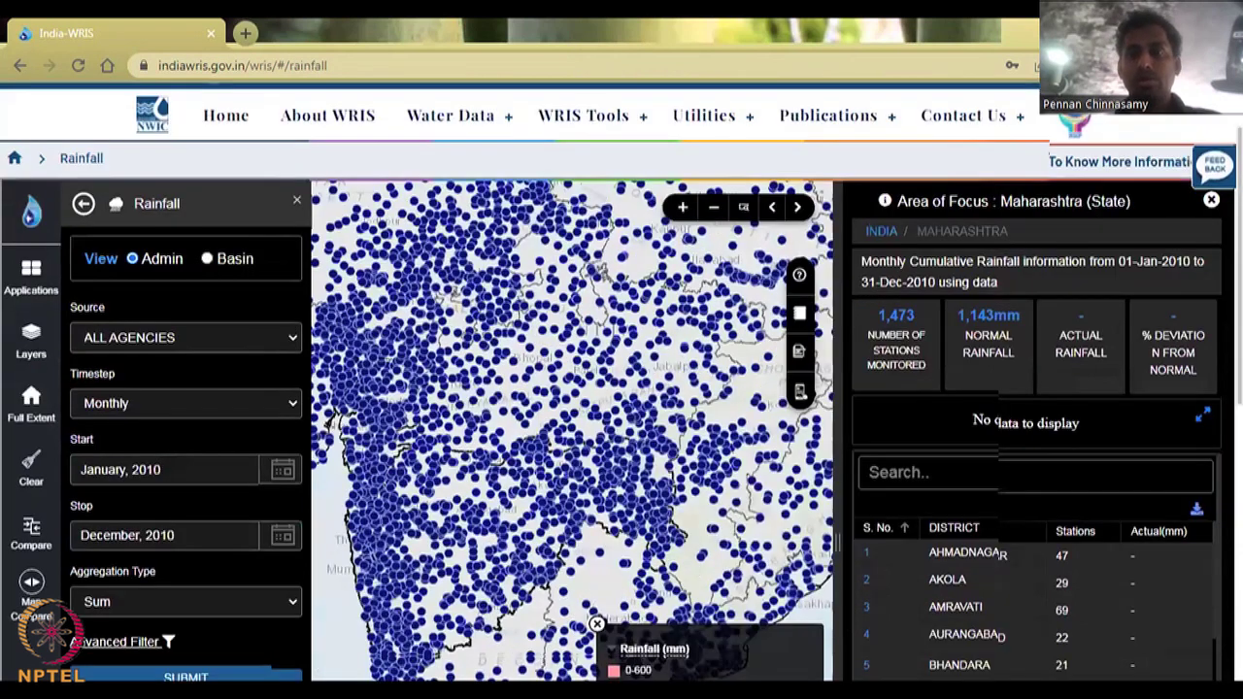
{"action": "scroll", "coordinate": [1124, 270], "scroll_direction": "up", "scroll_amount": 1}
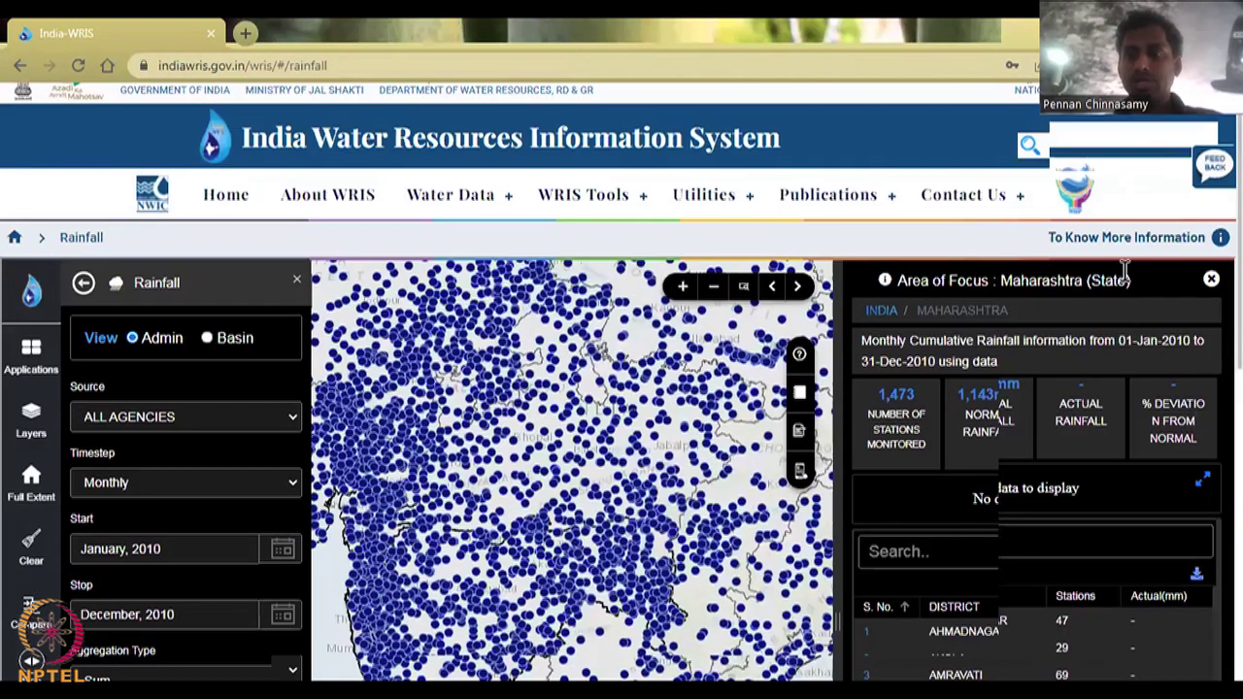
{"action": "scroll", "coordinate": [1124, 270], "scroll_direction": "down", "scroll_amount": 1}
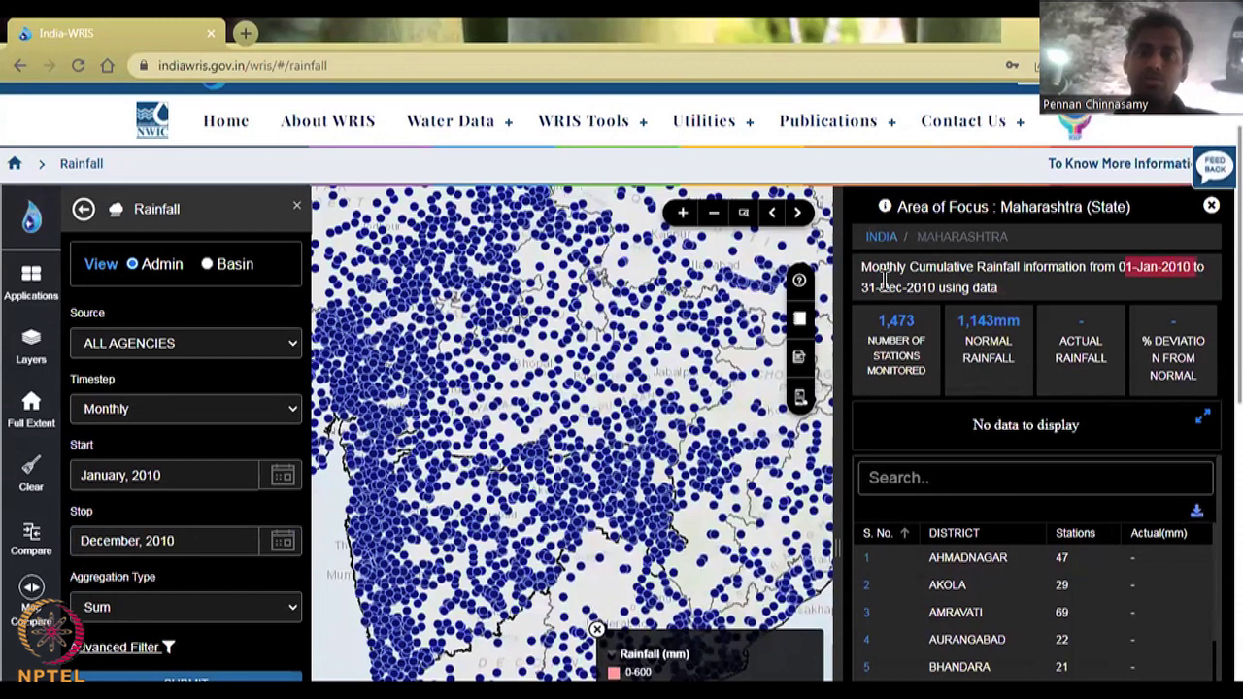
{"action": "left_click_drag", "start_coordinate": [860, 288], "coordinate": [944, 286]}
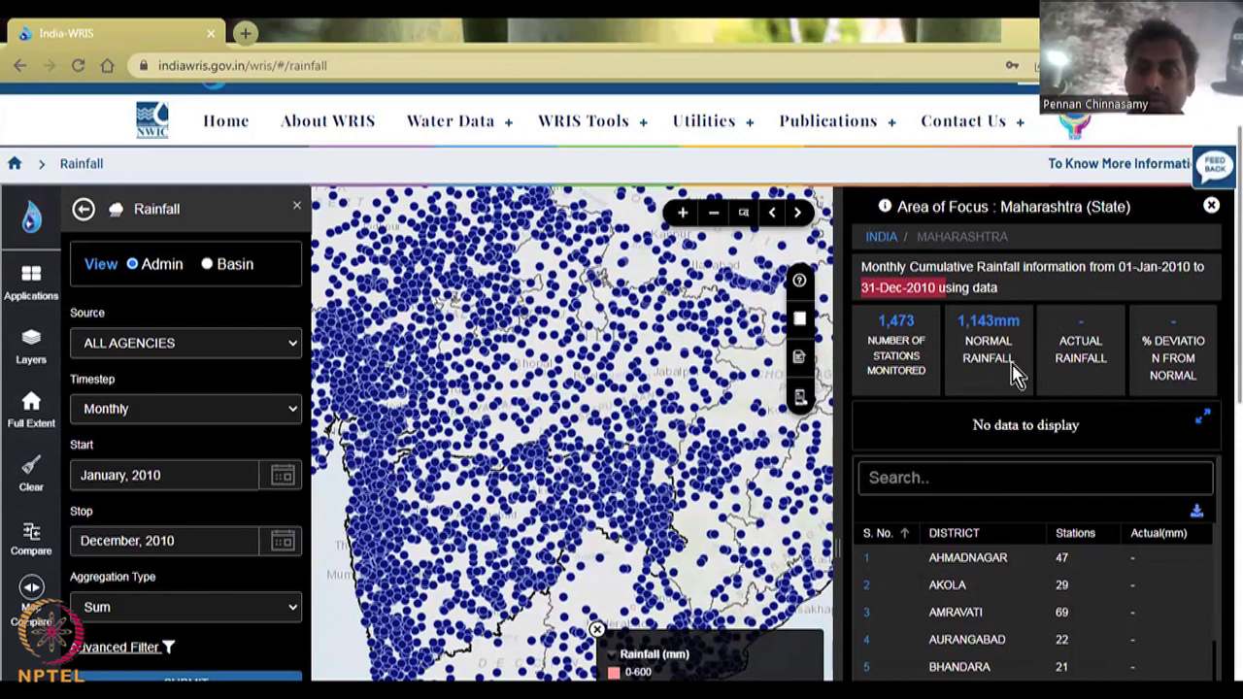
{"action": "left_click", "coordinate": [1126, 361]}
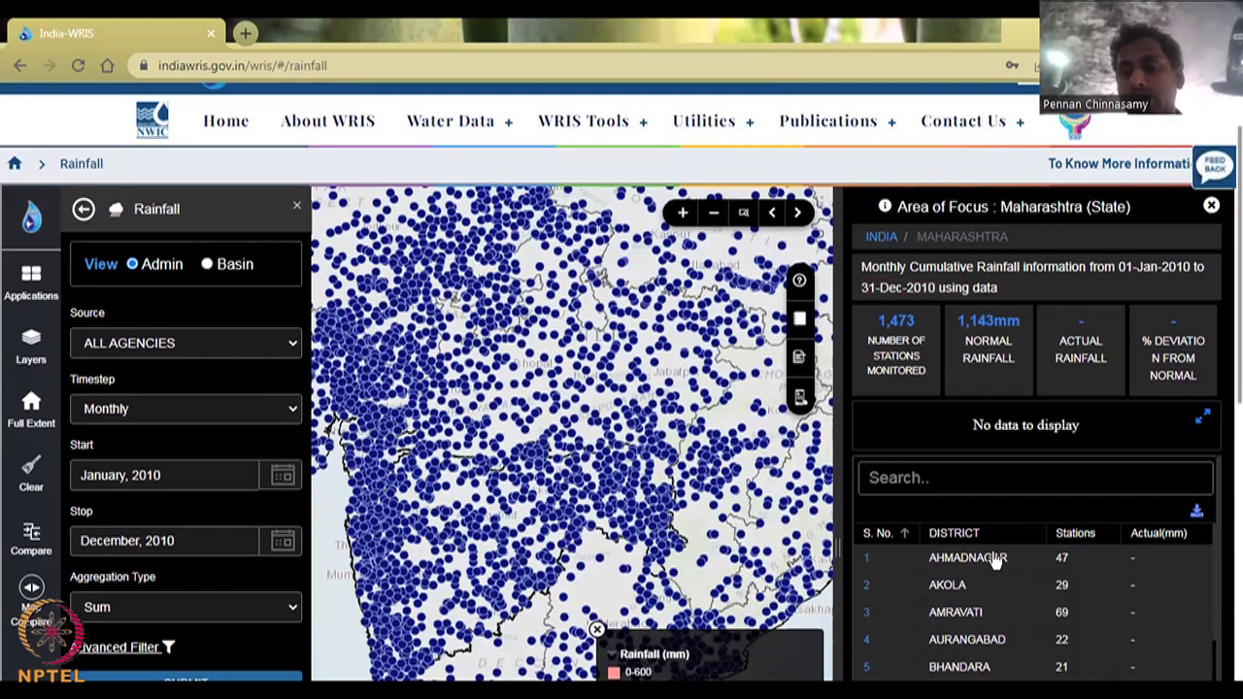
Step: Zoom the map northward onto Madhya Pradesh
{"action": "scroll", "coordinate": [996, 559], "scroll_direction": "down", "scroll_amount": 1}
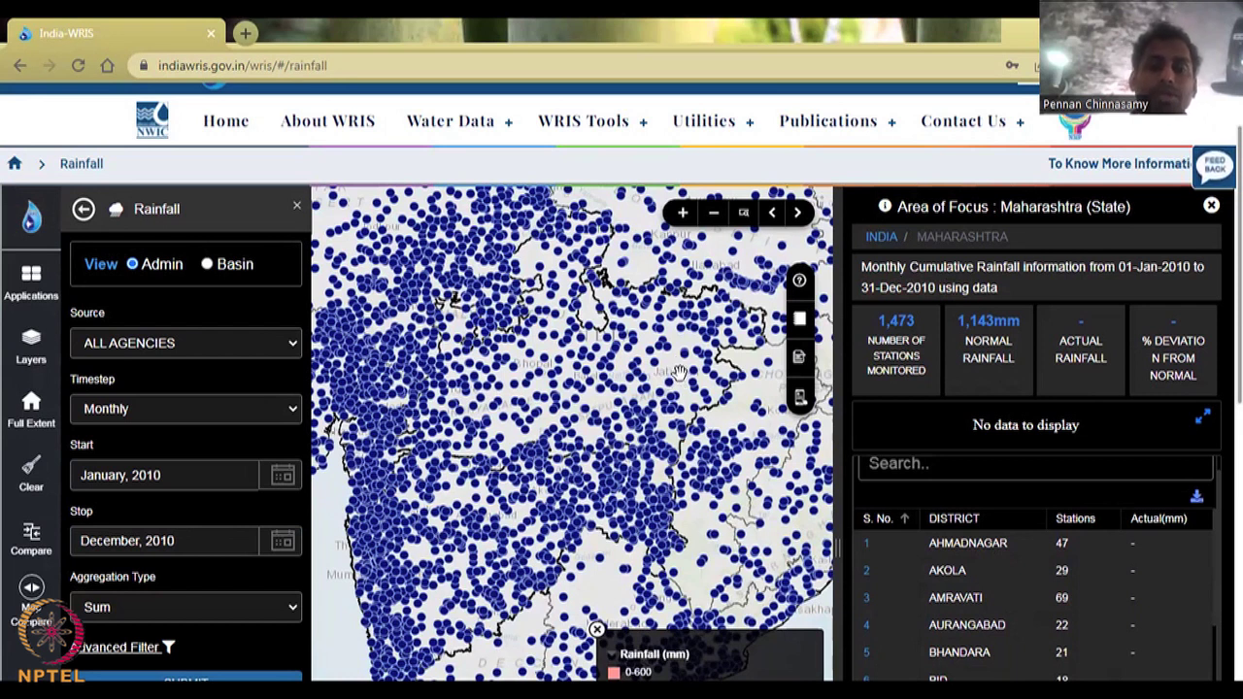
{"action": "scroll", "coordinate": [563, 322], "scroll_direction": "down", "scroll_amount": 1}
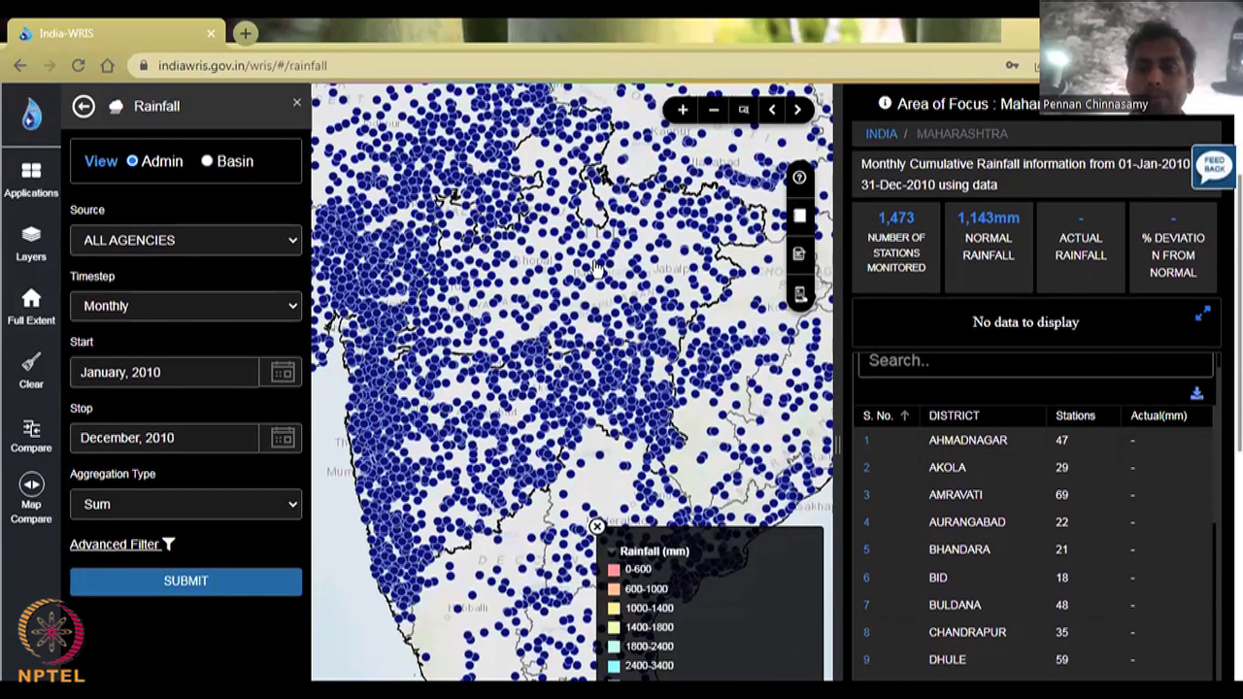
{"action": "scroll", "coordinate": [303, 117], "scroll_direction": "up", "scroll_amount": 1}
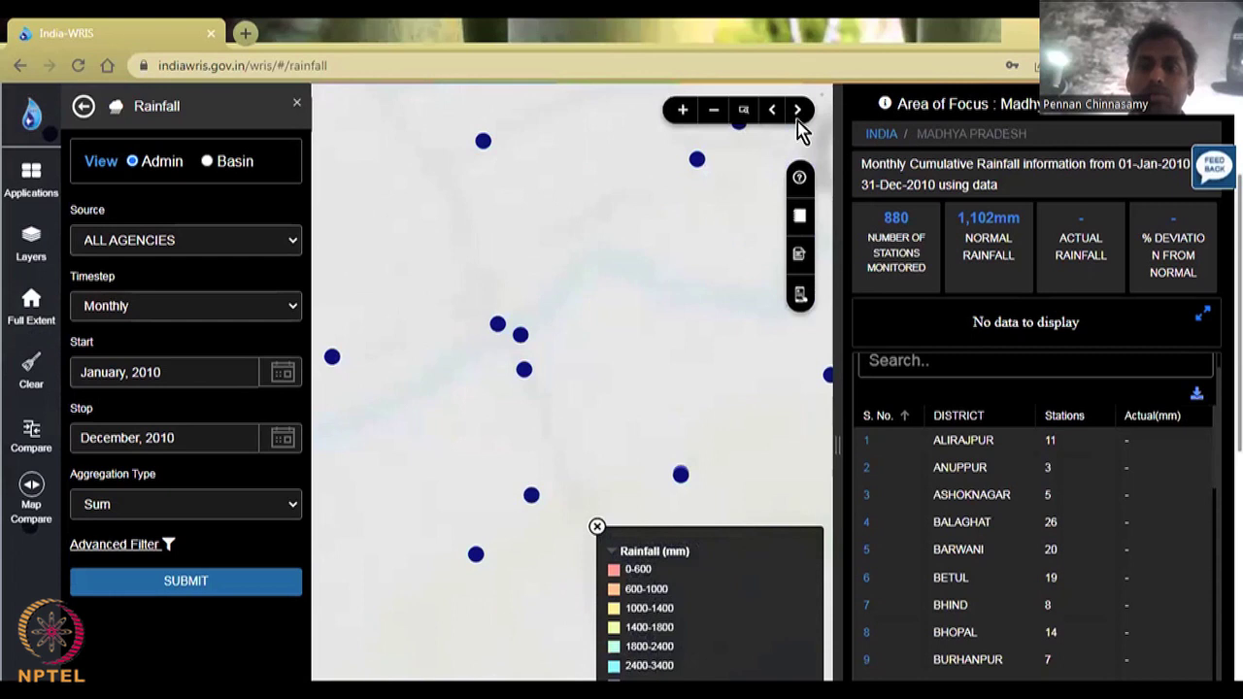
Step: Rerun the 2010 query for Madhya Pradesh and zoom out to all of India
{"action": "left_click", "coordinate": [200, 589]}
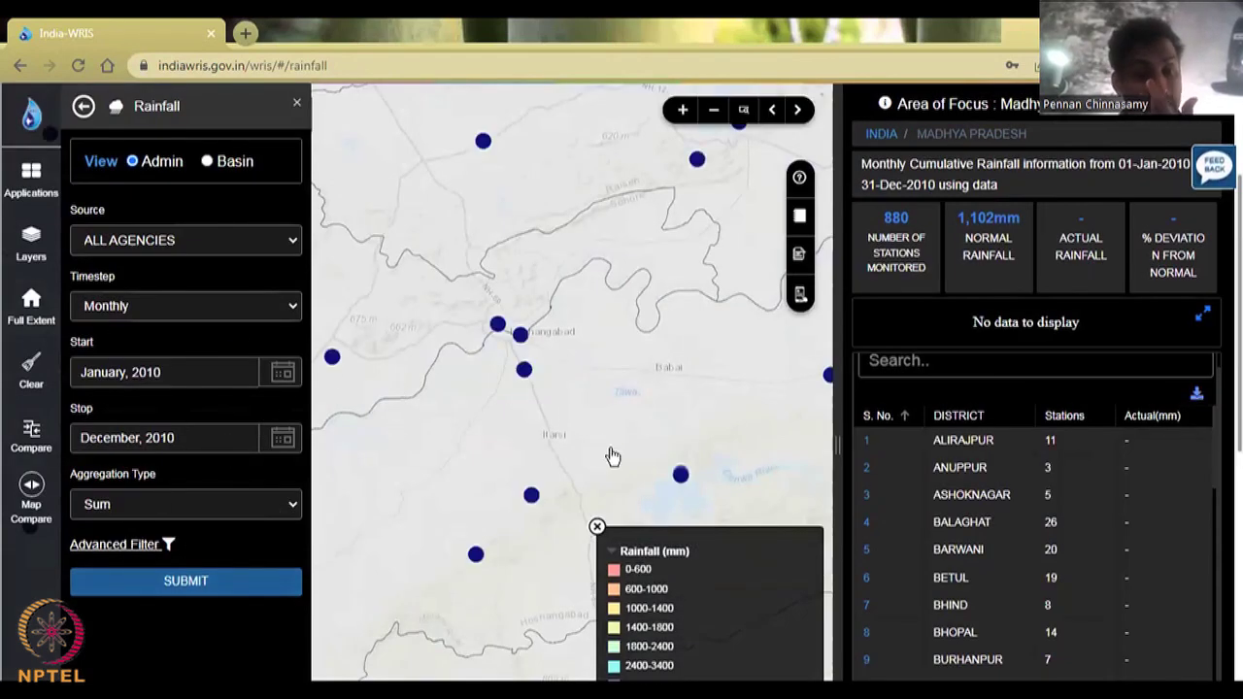
{"action": "scroll", "coordinate": [614, 469], "scroll_direction": "down", "scroll_amount": 3}
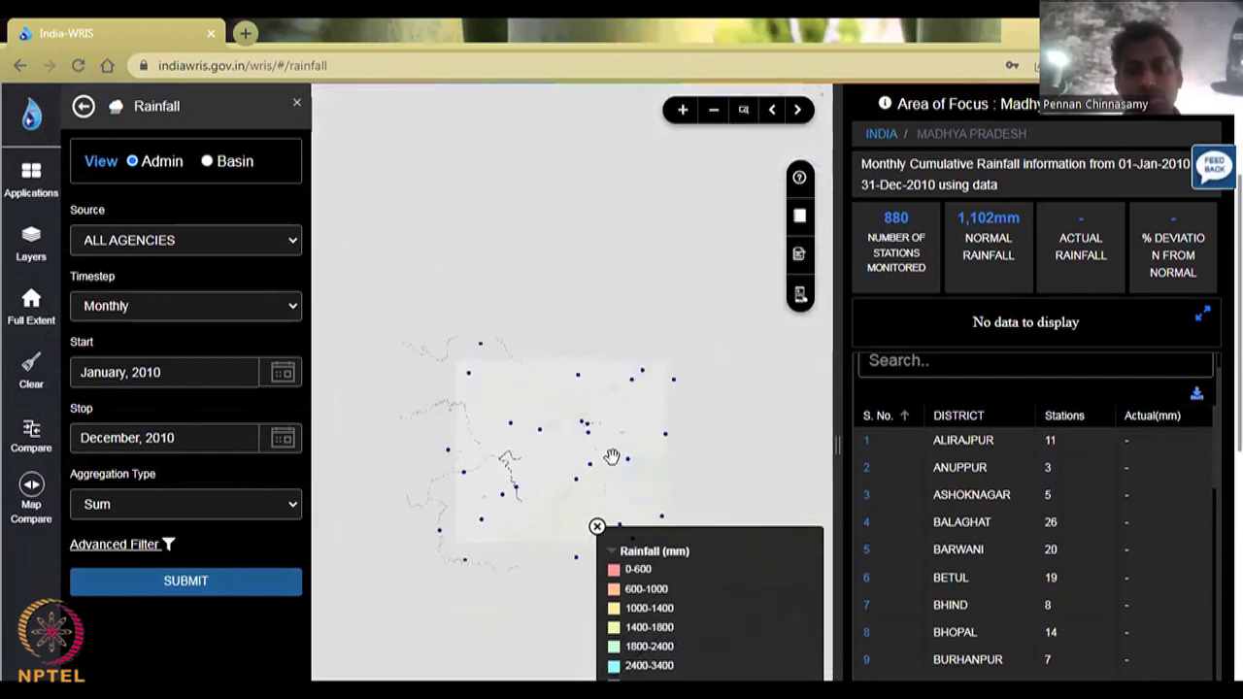
{"action": "scroll", "coordinate": [501, 431], "scroll_direction": "down", "scroll_amount": 3}
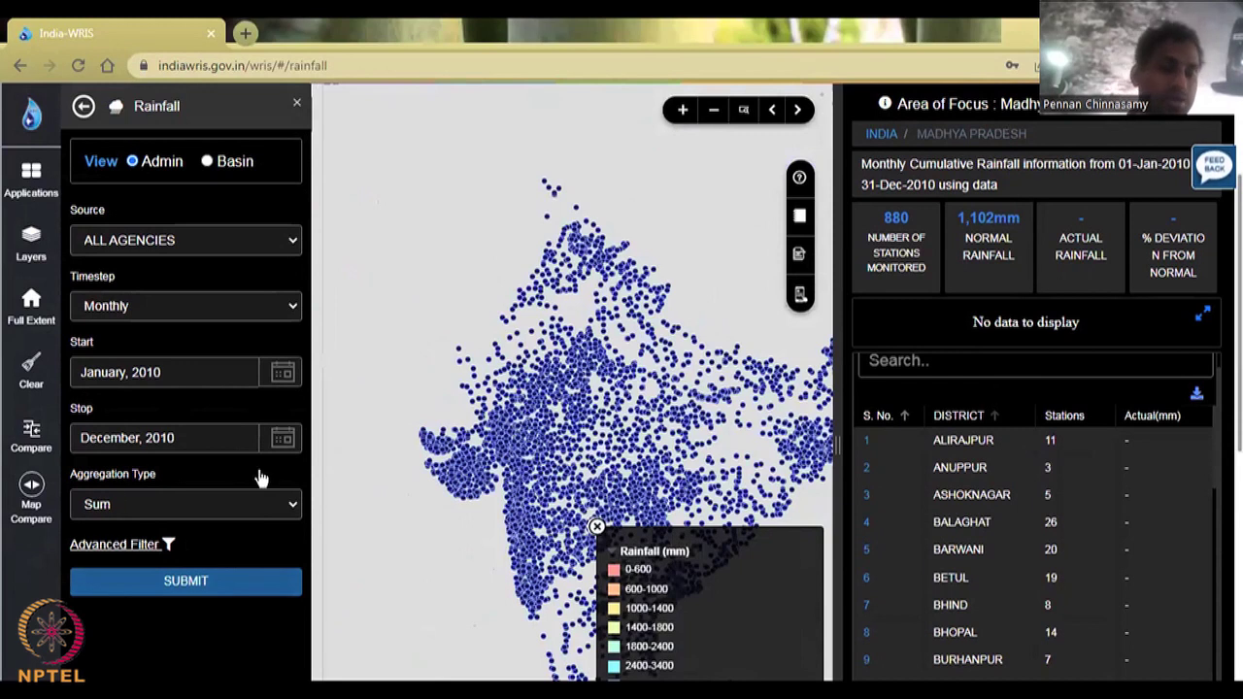
Step: Set the start date to January 2021
{"action": "left_click", "coordinate": [285, 374]}
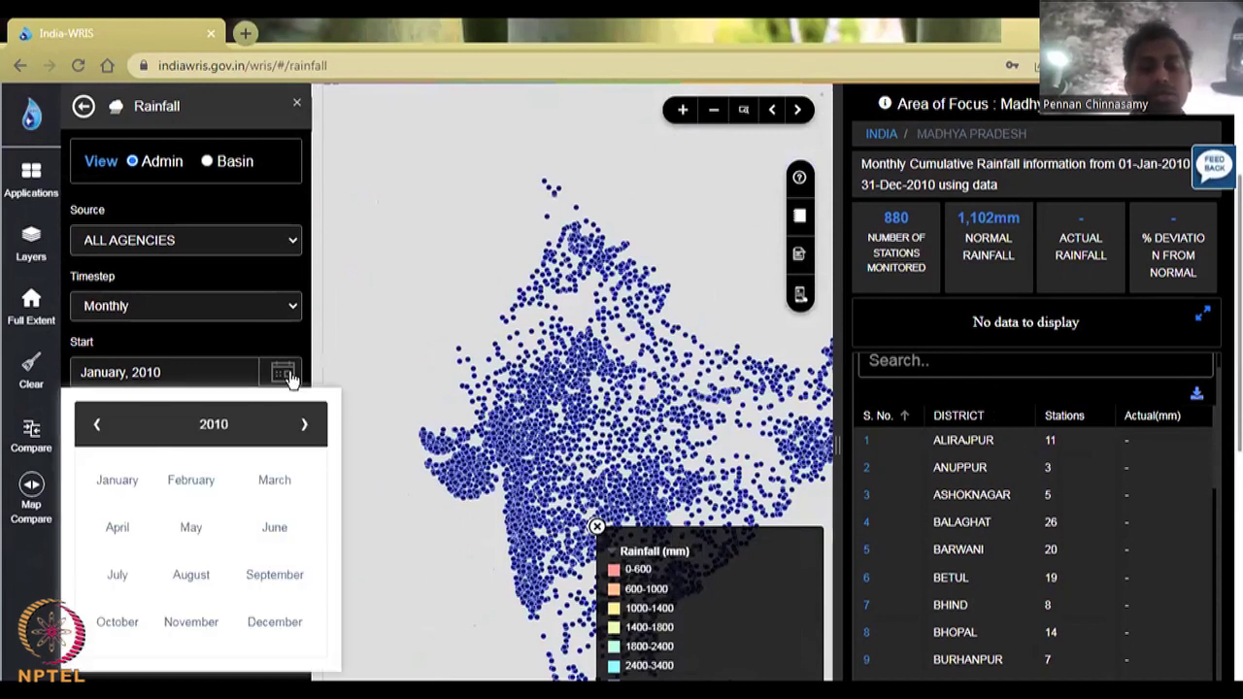
{"action": "double_click", "coordinate": [304, 428]}
{"action": "double_click", "coordinate": [304, 428]}
{"action": "triple_click", "coordinate": [304, 427]}
{"action": "triple_click", "coordinate": [304, 427]}
{"action": "left_click", "coordinate": [304, 428]}
{"action": "left_click", "coordinate": [304, 428]}
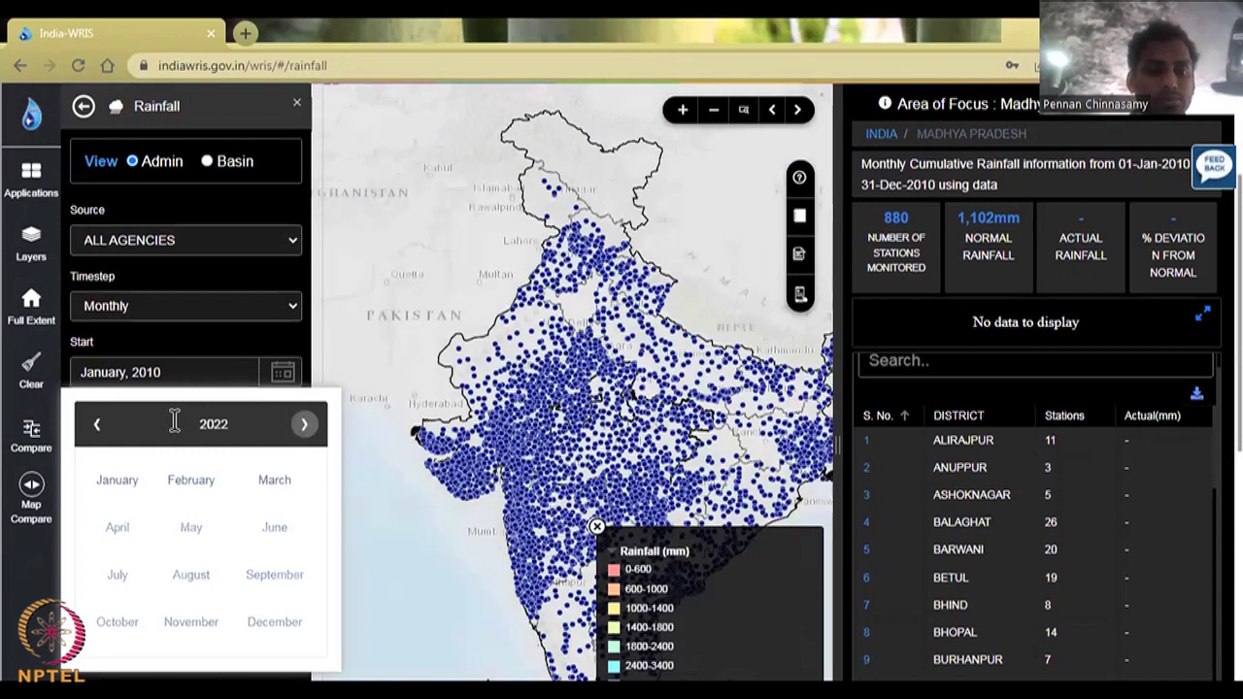
{"action": "left_click", "coordinate": [96, 430]}
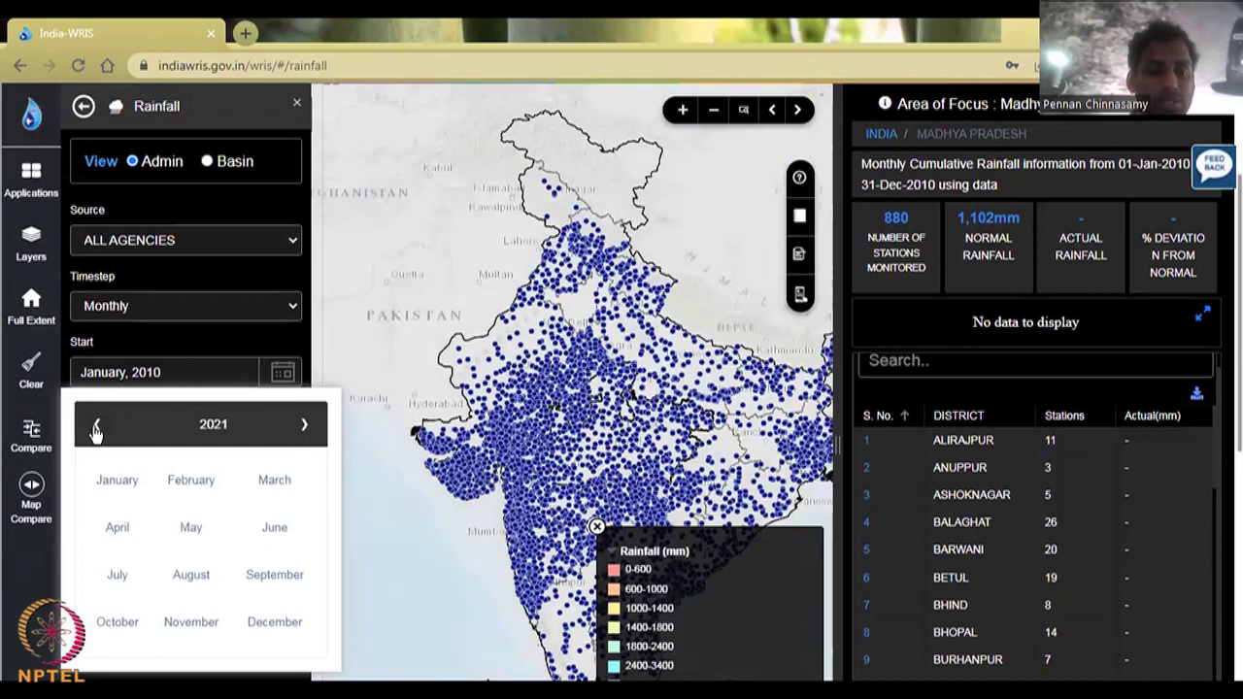
{"action": "left_click", "coordinate": [116, 480]}
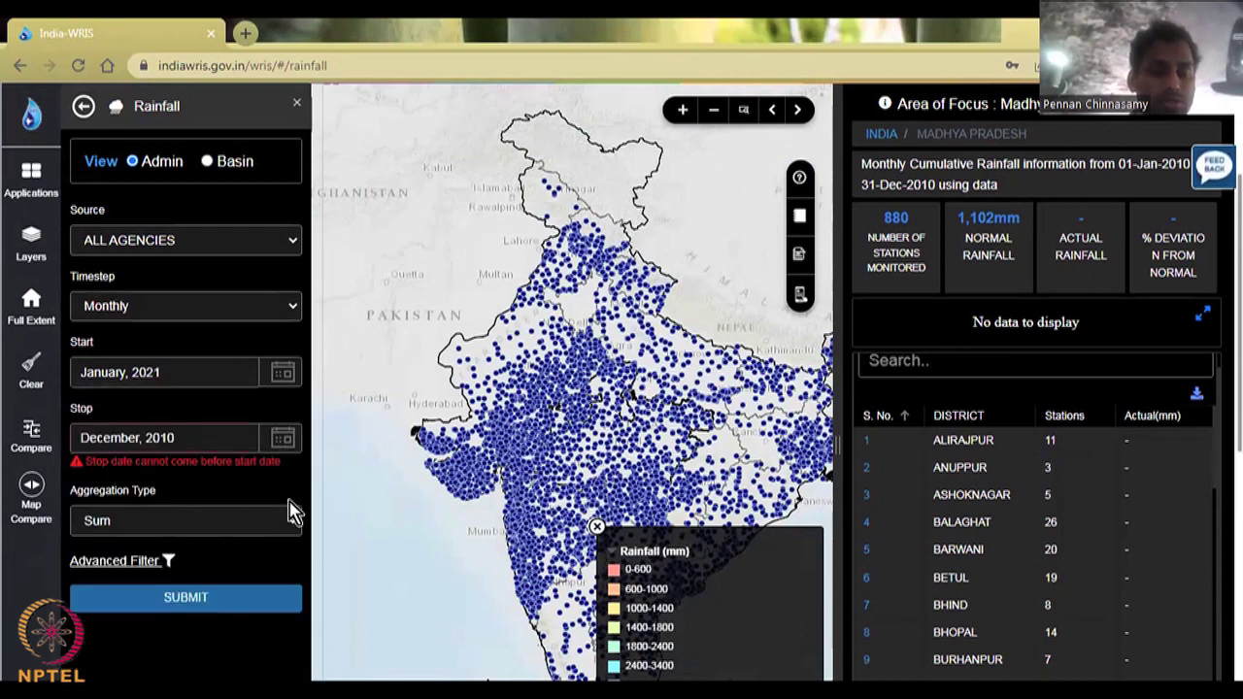
Step: Set the stop date to December 2021 and submit the query
{"action": "left_click", "coordinate": [283, 438]}
{"action": "scroll", "coordinate": [278, 589], "scroll_direction": "down", "scroll_amount": 2}
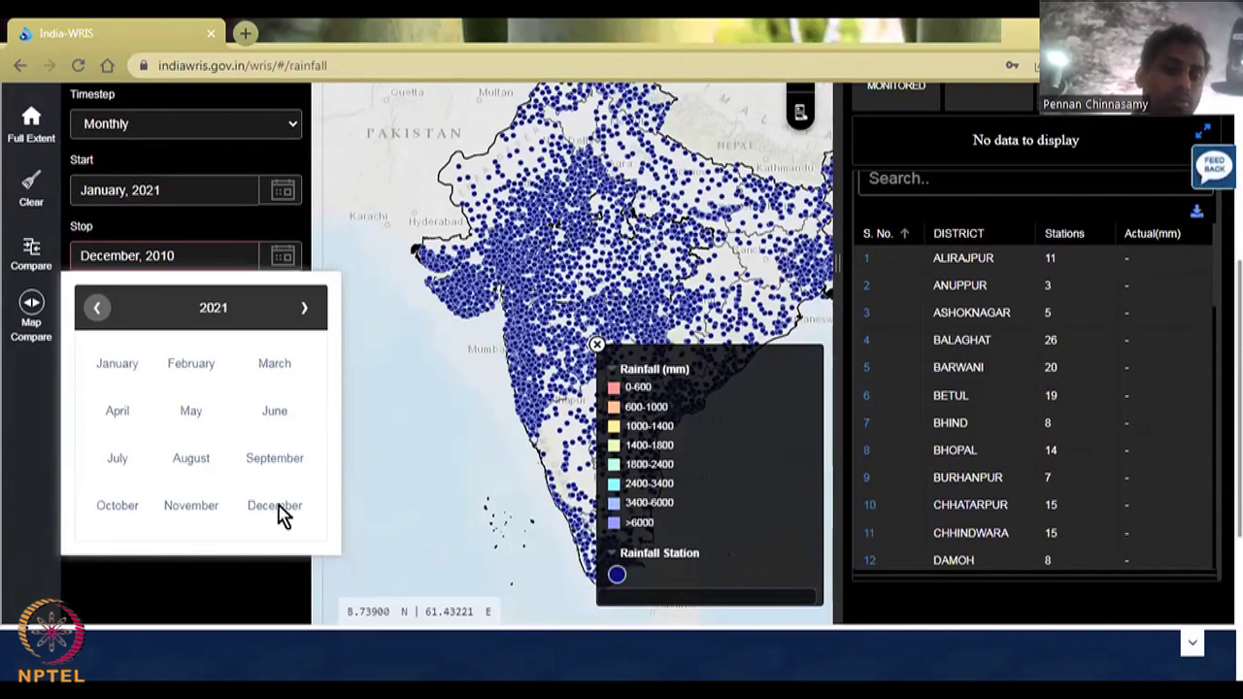
{"action": "left_click", "coordinate": [277, 508]}
{"action": "left_click", "coordinate": [255, 410]}
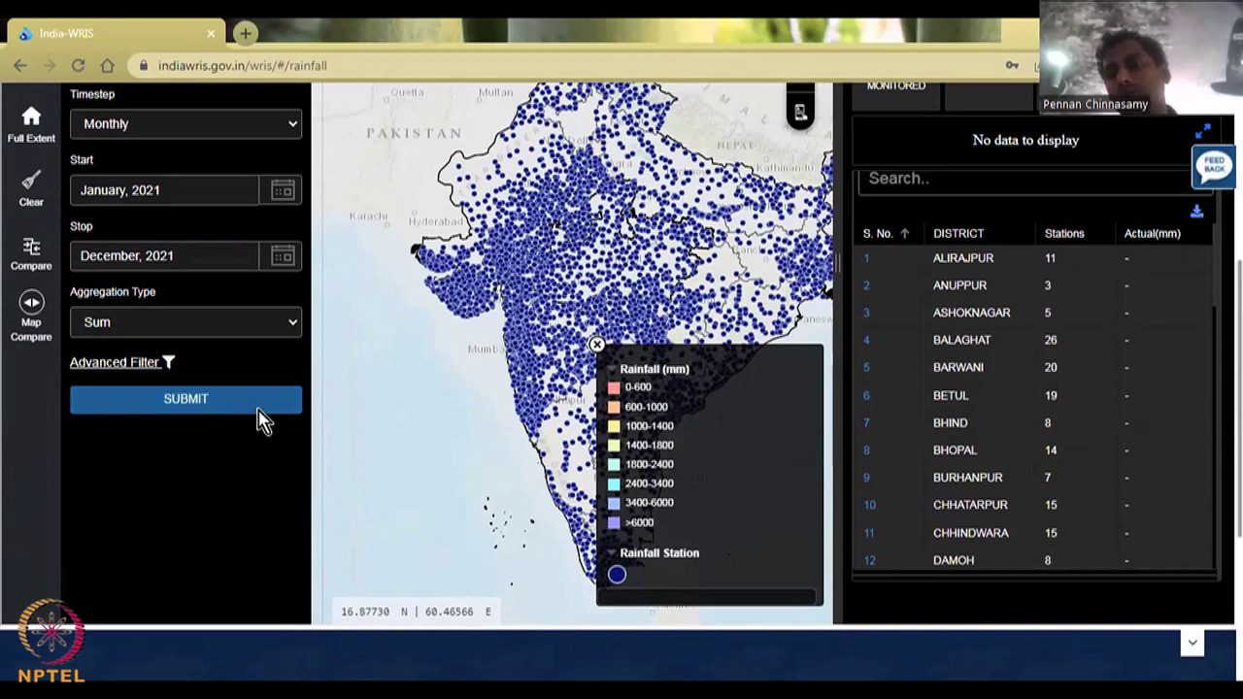
{"action": "scroll", "coordinate": [1177, 345], "scroll_direction": "up", "scroll_amount": 1}
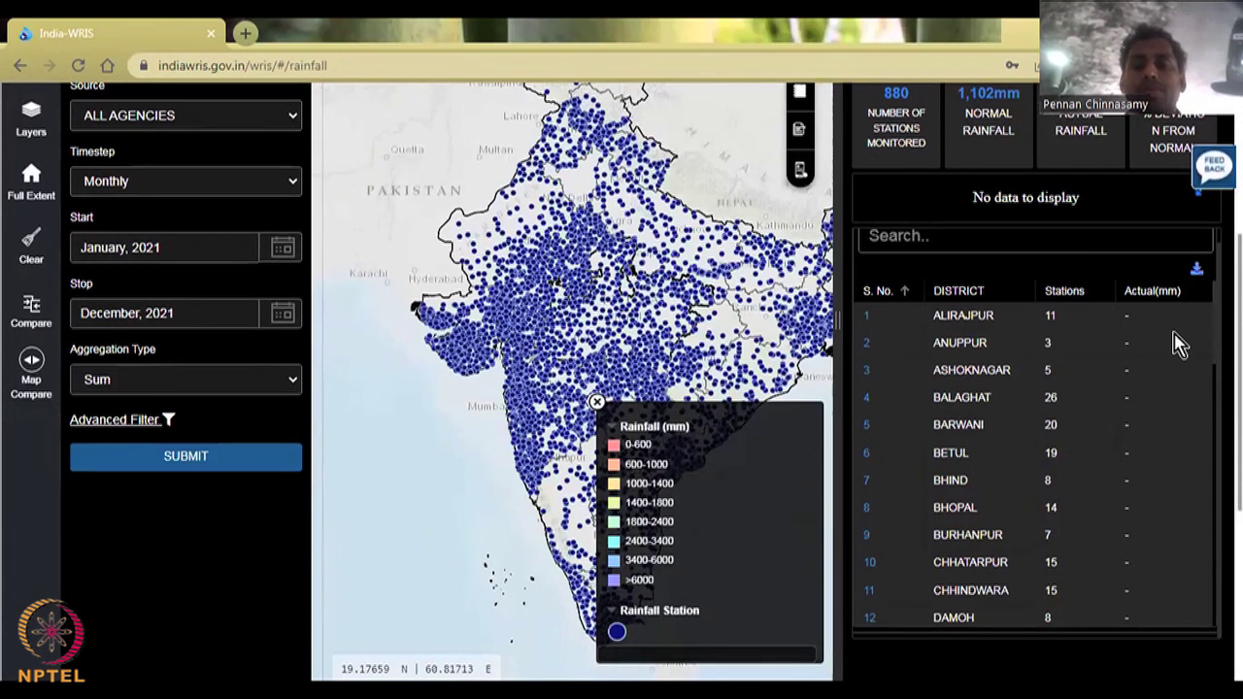
{"action": "scroll", "coordinate": [1106, 316], "scroll_direction": "up", "scroll_amount": 5}
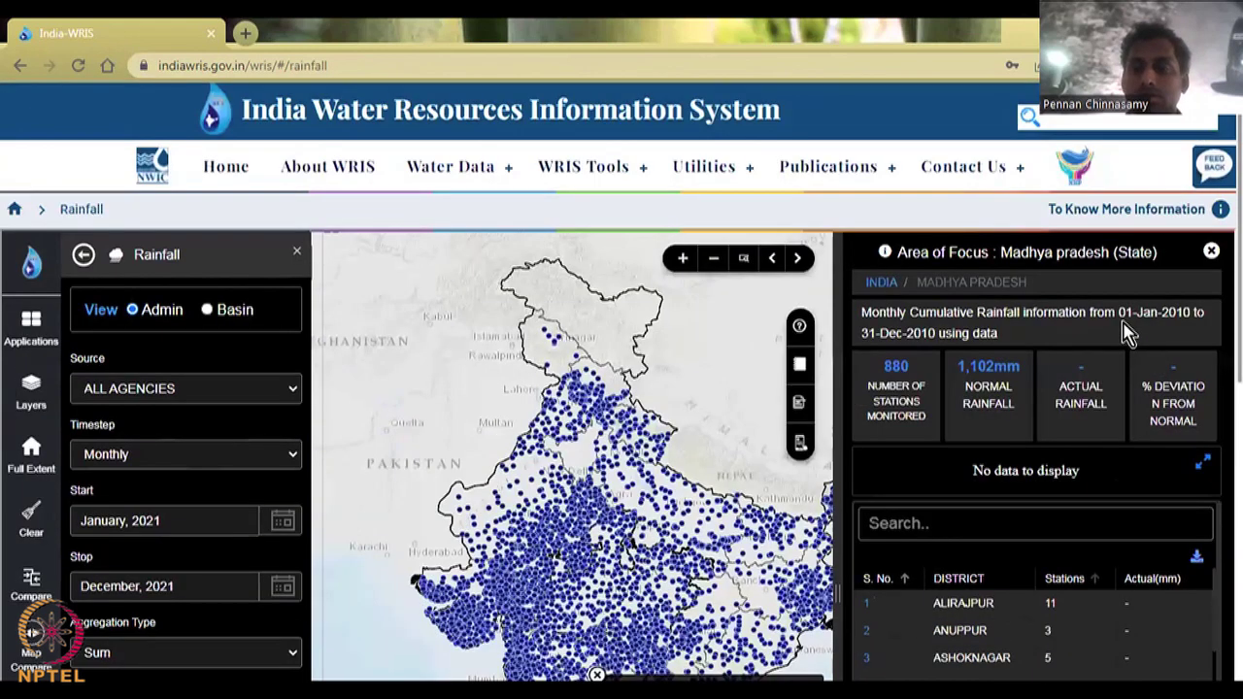
{"action": "scroll", "coordinate": [1171, 358], "scroll_direction": "down", "scroll_amount": 1}
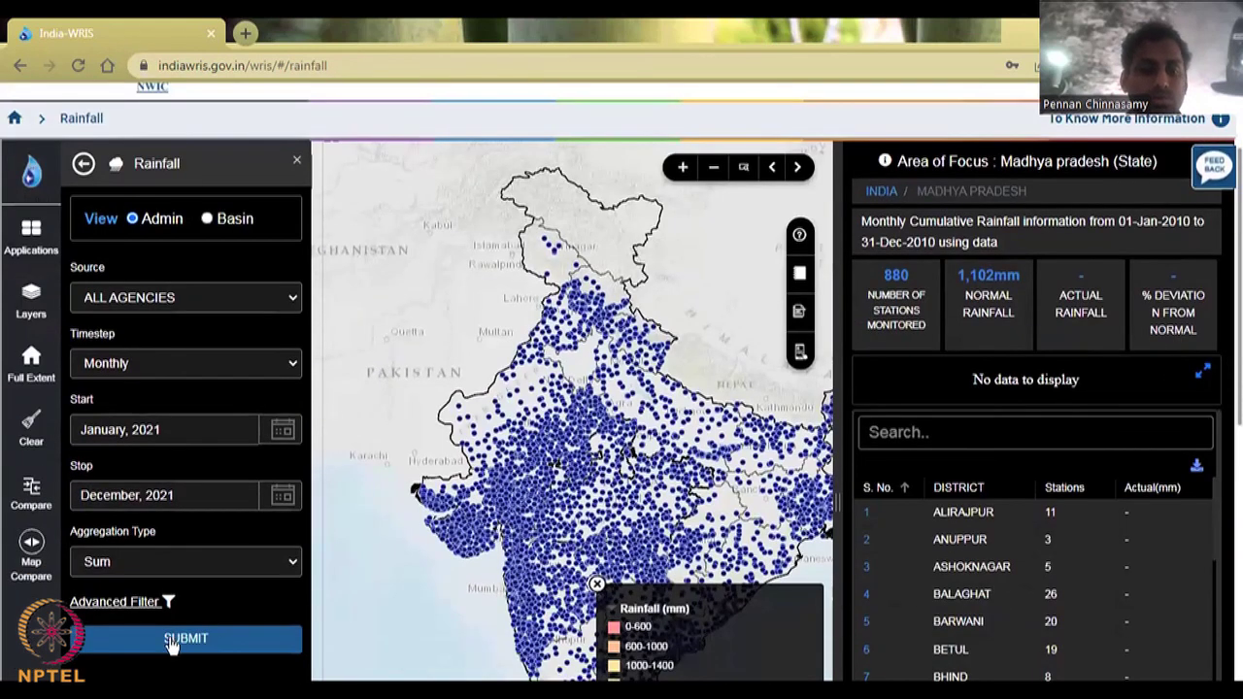
{"action": "scroll", "coordinate": [172, 645], "scroll_direction": "down", "scroll_amount": 1}
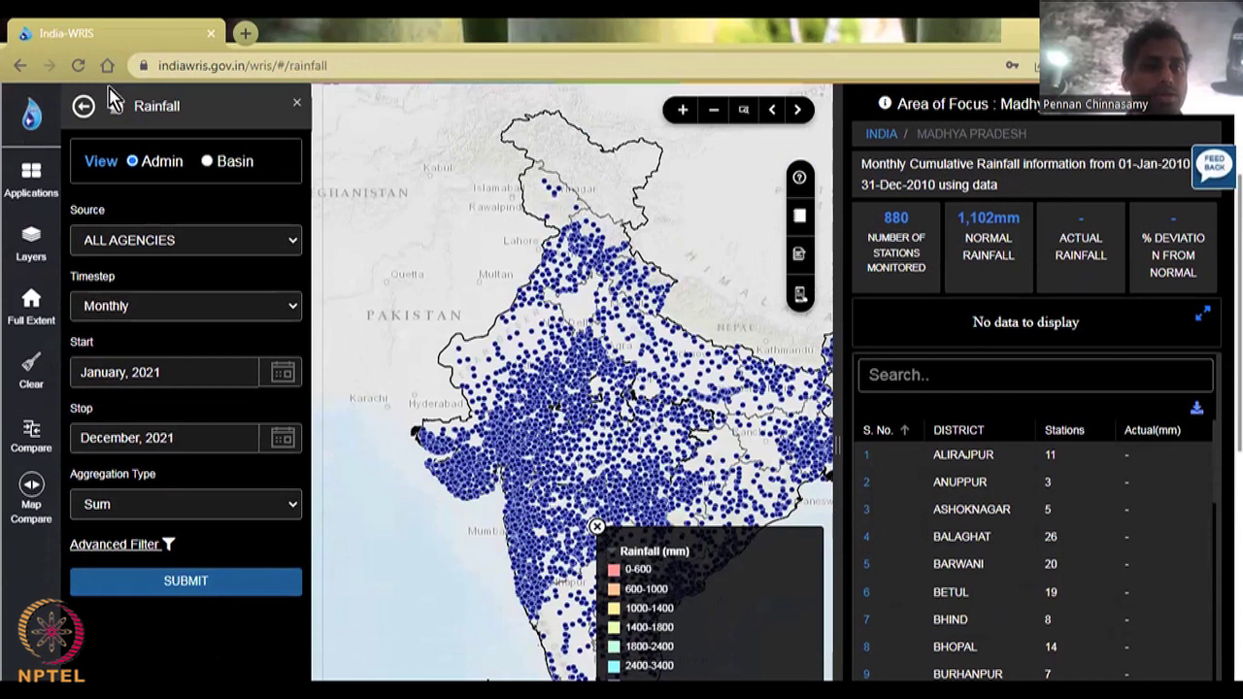
Step: Reload the rainfall page to show IMD GRID monthly data for June 2021–March 2022
{"action": "left_click", "coordinate": [79, 66]}
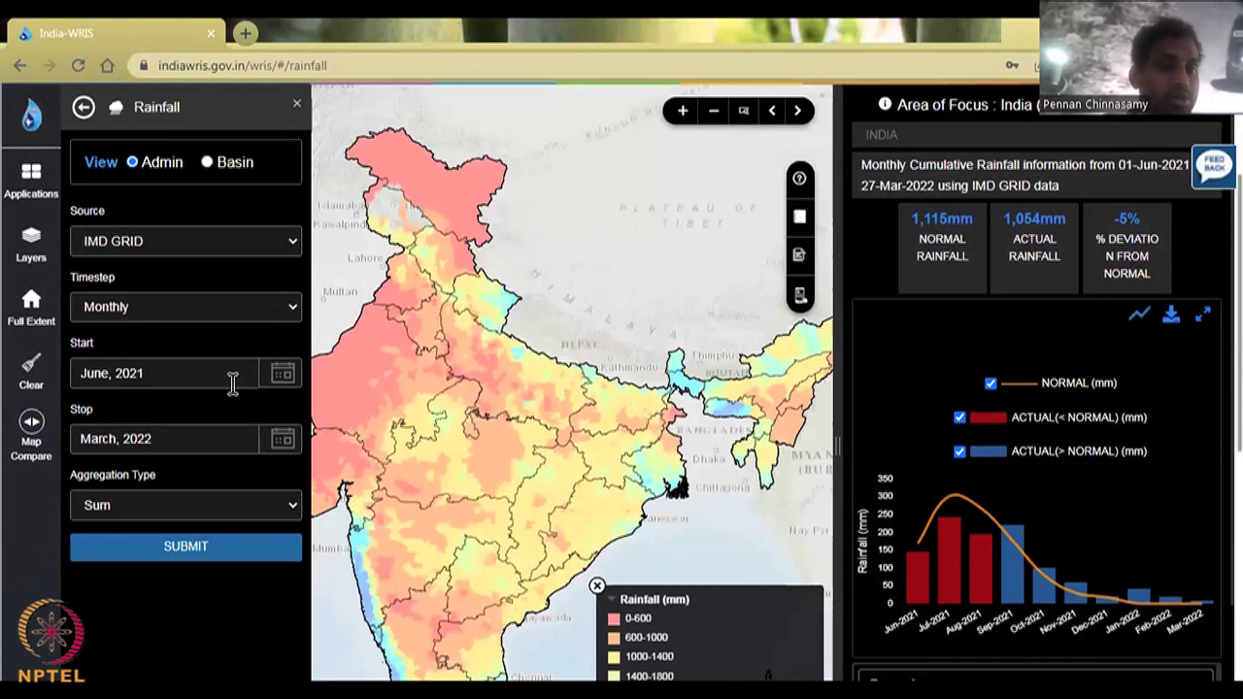
Step: Query IMD GRID rainfall for January–December 2021, showing 1,220 mm normal versus 1,173 mm actual
{"action": "left_click", "coordinate": [281, 377]}
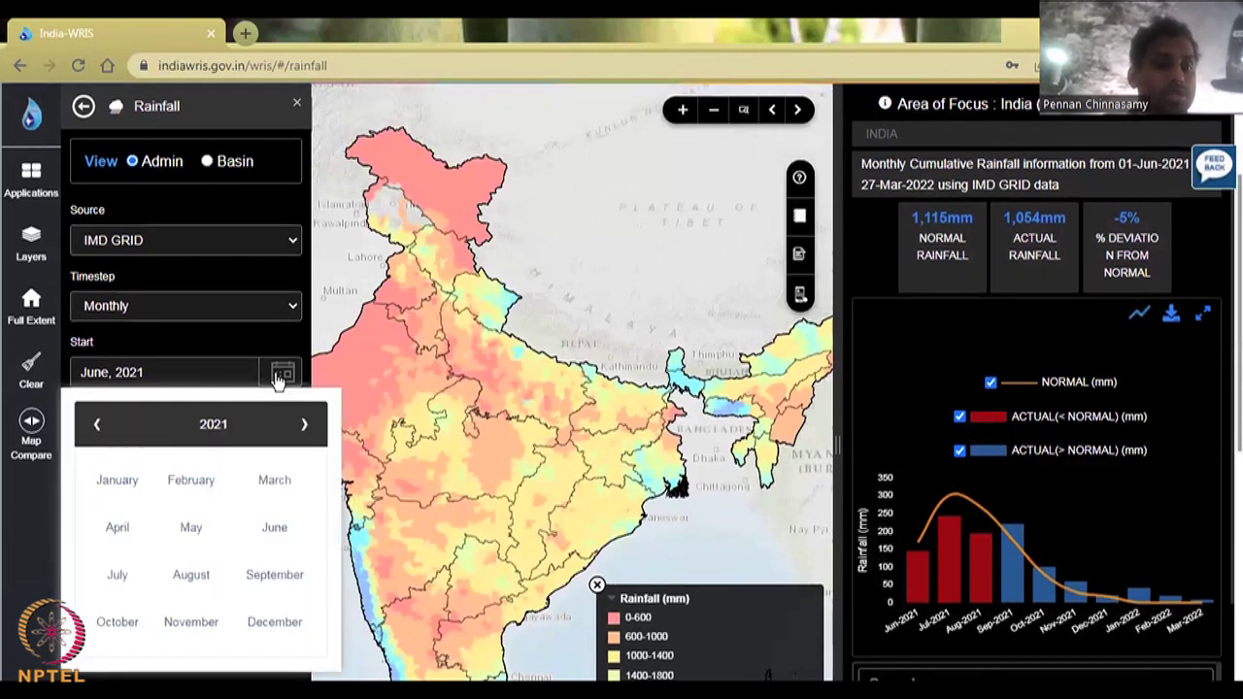
{"action": "left_click", "coordinate": [117, 483]}
{"action": "left_click", "coordinate": [280, 438]}
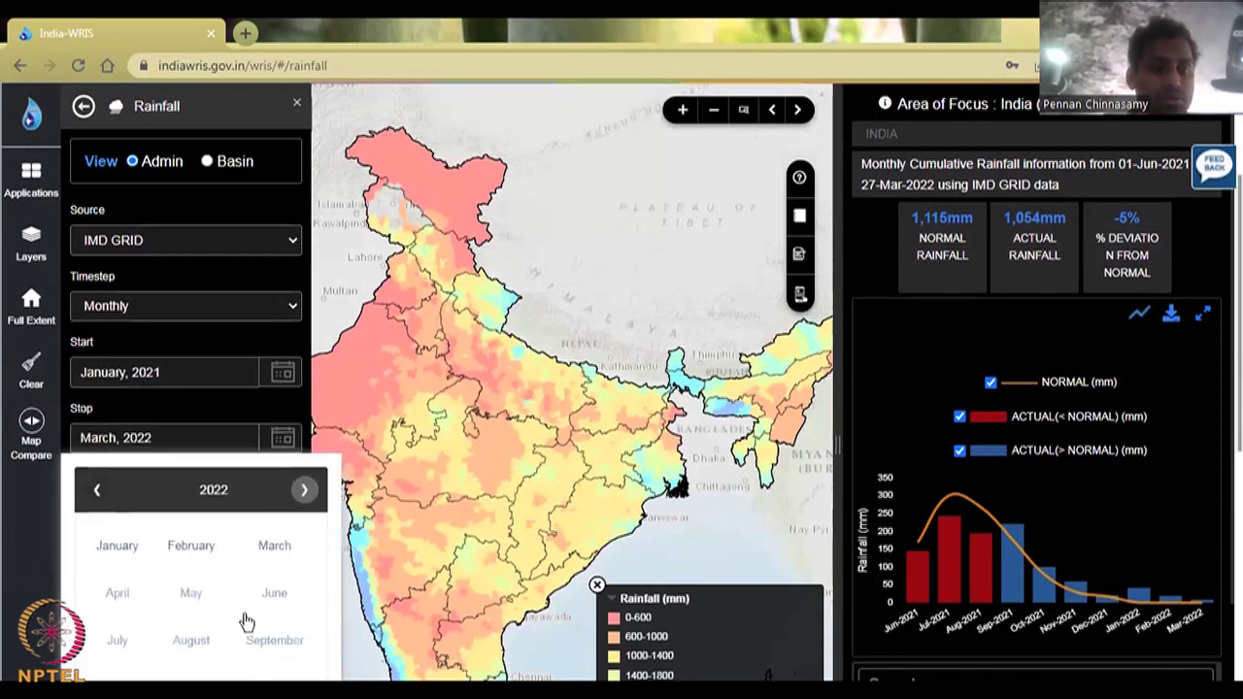
{"action": "scroll", "coordinate": [260, 610], "scroll_direction": "down", "scroll_amount": 1}
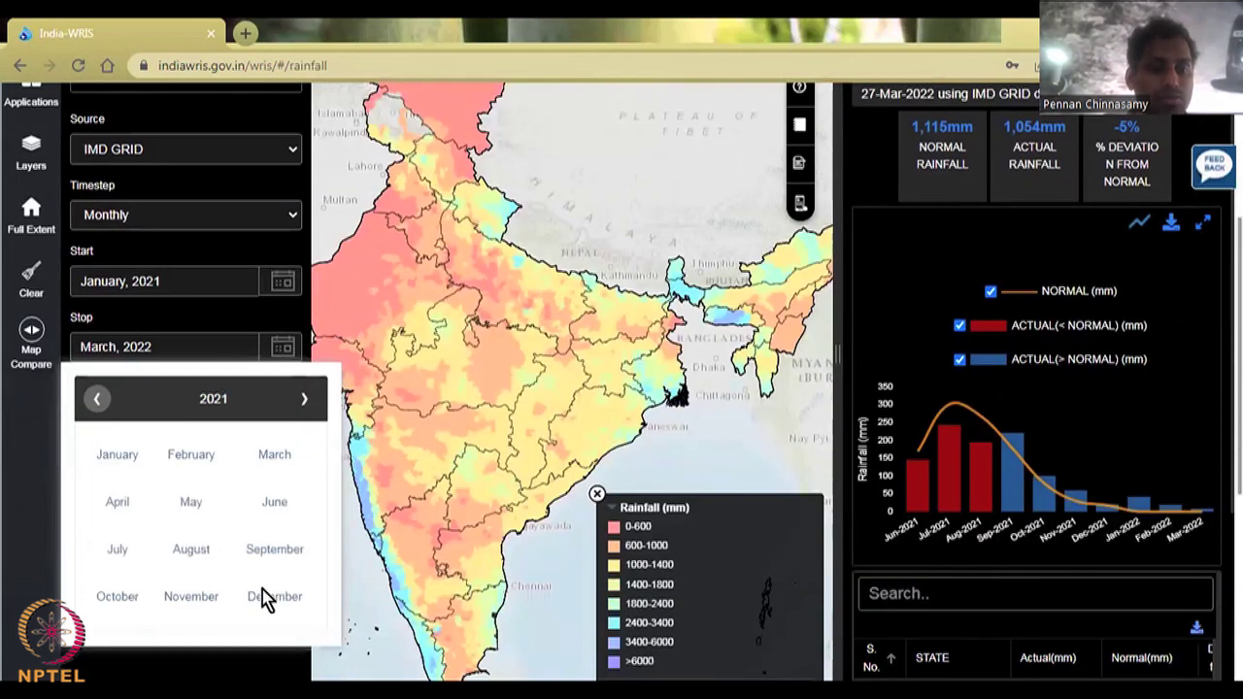
{"action": "left_click", "coordinate": [264, 596]}
{"action": "left_click", "coordinate": [233, 466]}
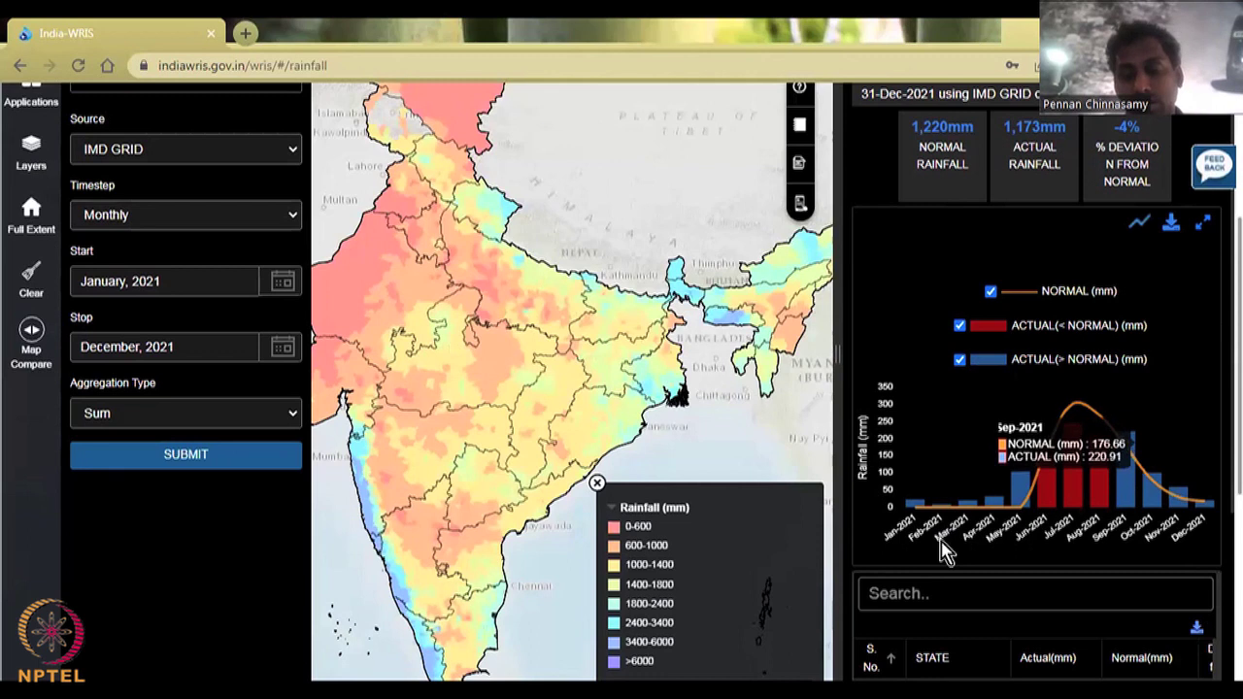
Step: Zoom the map into Maharashtra, showing 1,143 mm normal versus 1,297 mm actual for 2021
{"action": "left_click", "coordinate": [385, 464]}
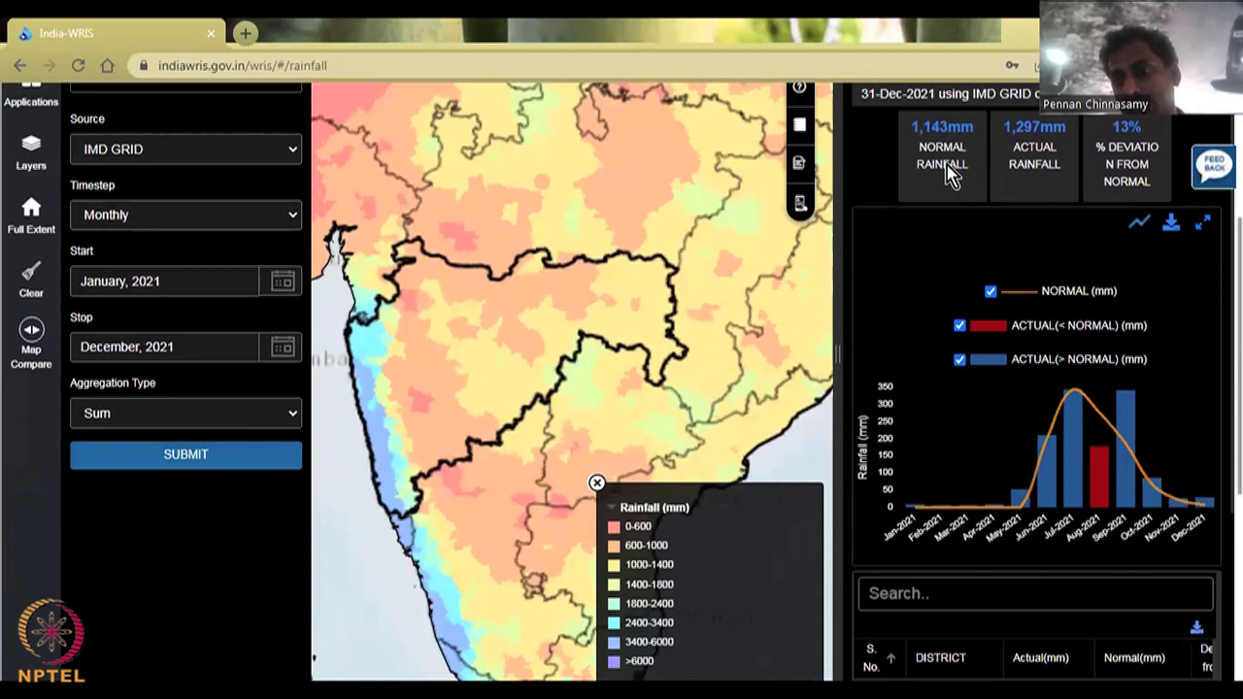
{"action": "mouse_move", "coordinate": [936, 555]}
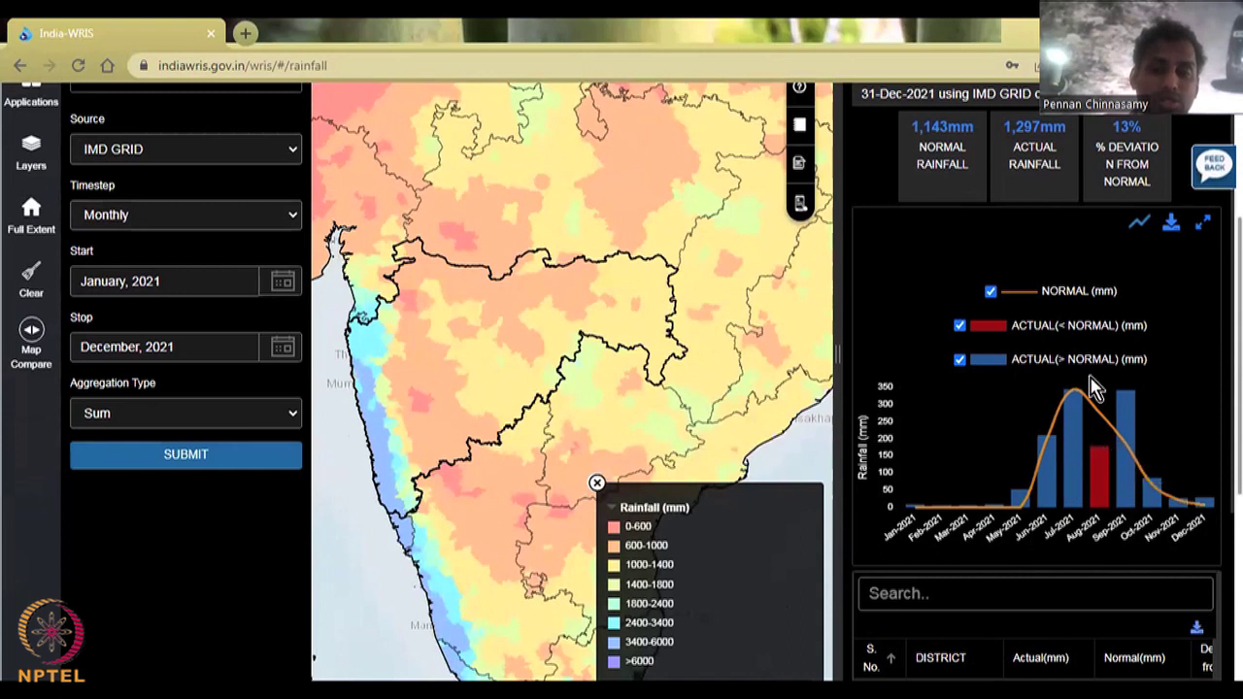
{"action": "mouse_move", "coordinate": [1094, 388]}
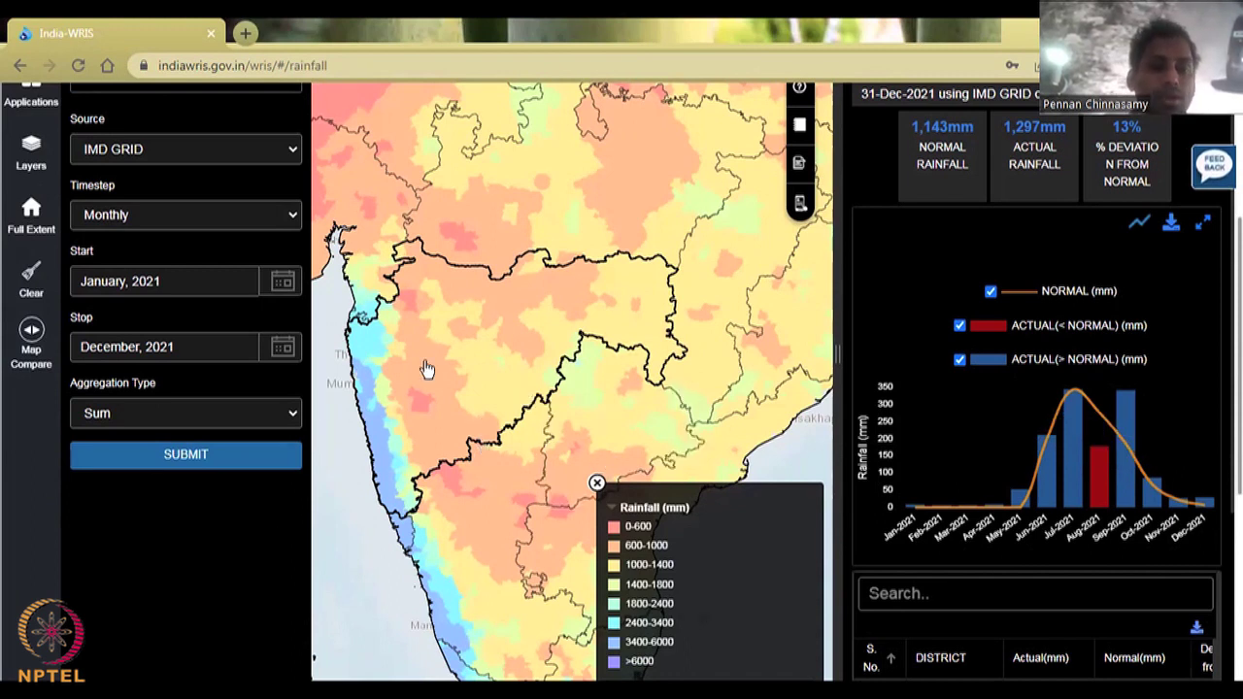
{"action": "scroll", "coordinate": [427, 369], "scroll_direction": "up", "scroll_amount": 2}
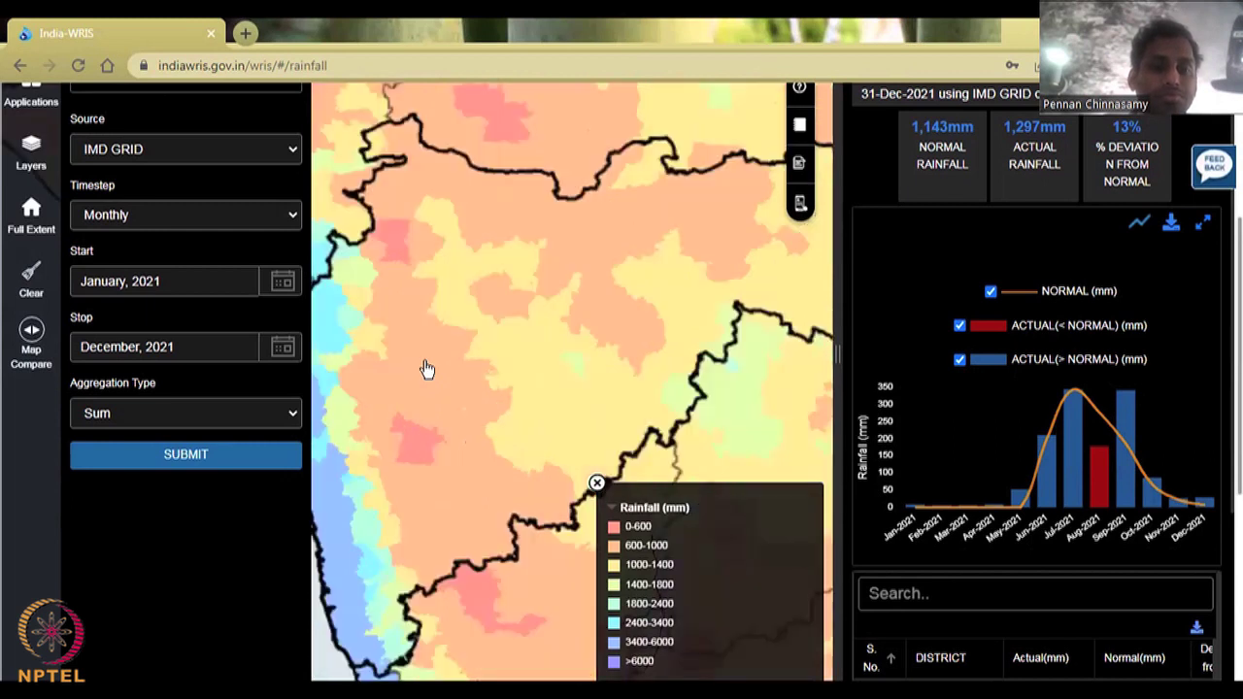
{"action": "left_click_drag", "start_coordinate": [533, 408], "coordinate": [552, 385]}
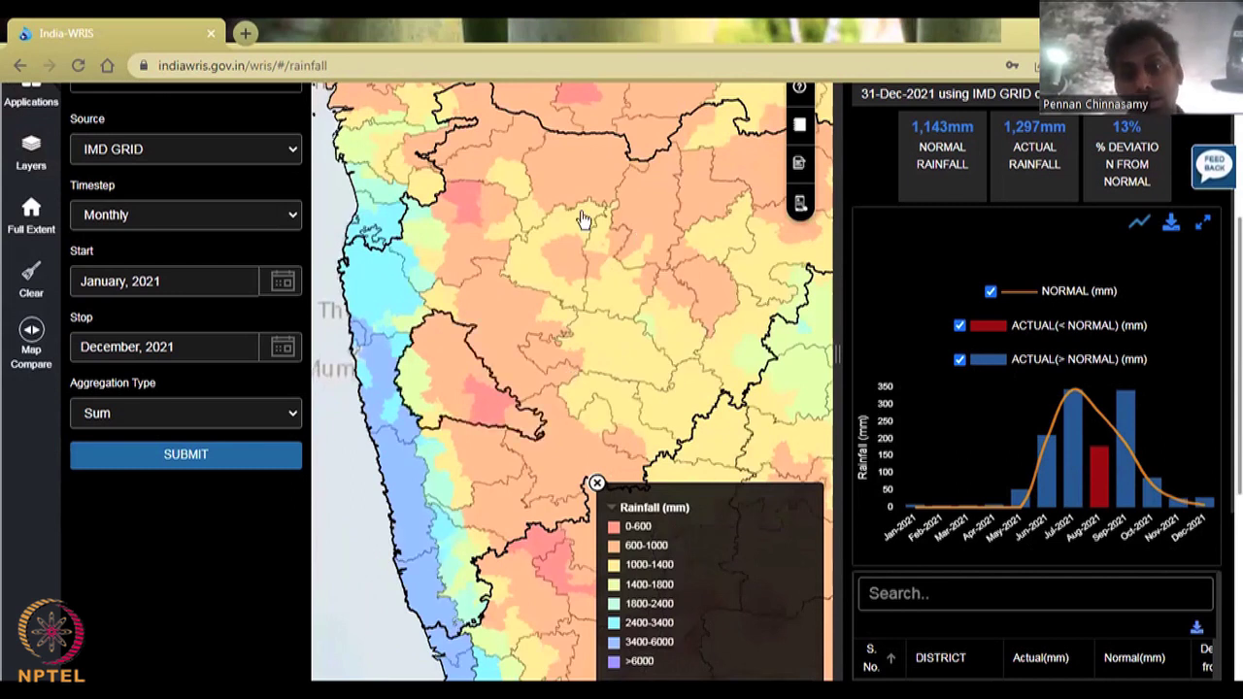
Step: Scroll the results down through Maharashtra's district actual-versus-normal rainfall table to Mumbai
{"action": "mouse_move", "coordinate": [860, 451]}
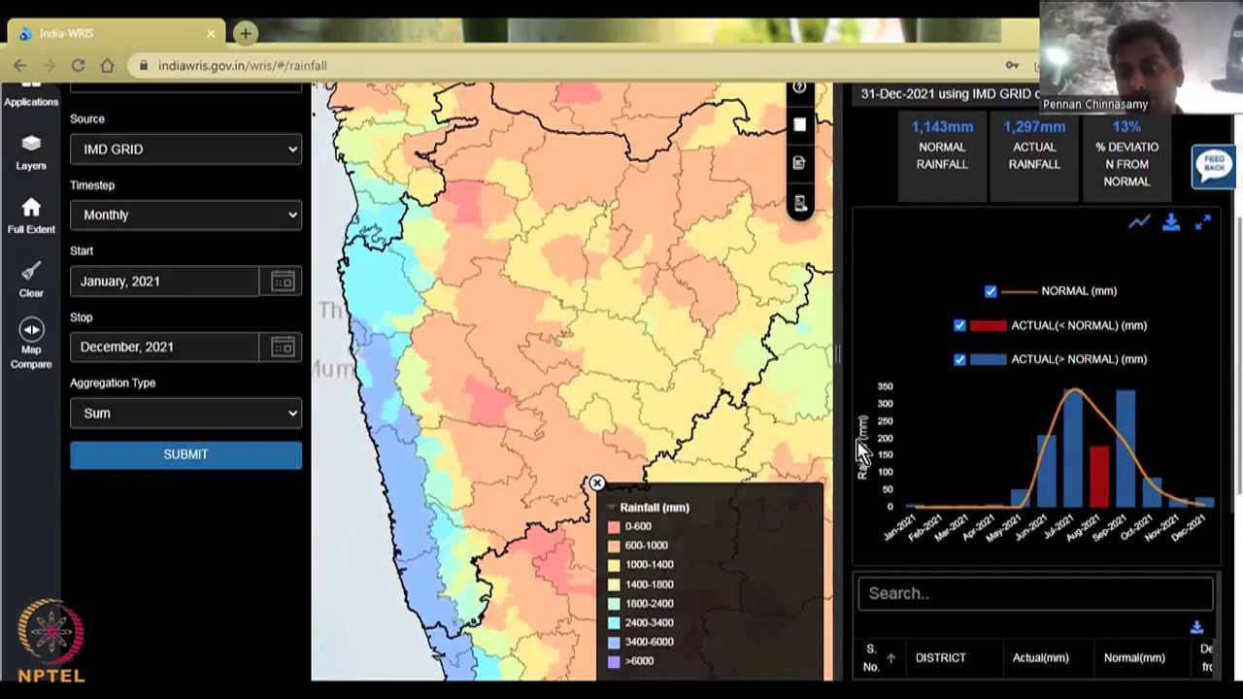
{"action": "scroll", "coordinate": [991, 364], "scroll_direction": "down", "scroll_amount": 3}
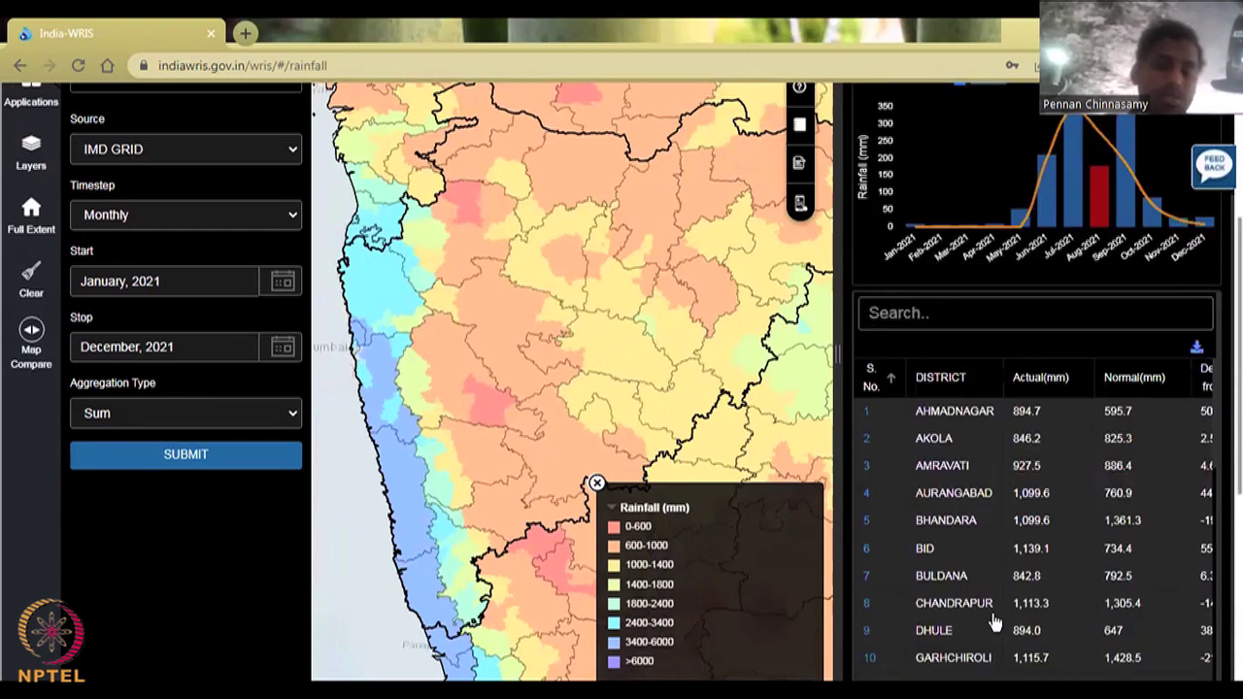
{"action": "scroll", "coordinate": [989, 547], "scroll_direction": "down", "scroll_amount": 1}
{"action": "scroll", "coordinate": [989, 547], "scroll_direction": "down", "scroll_amount": 3}
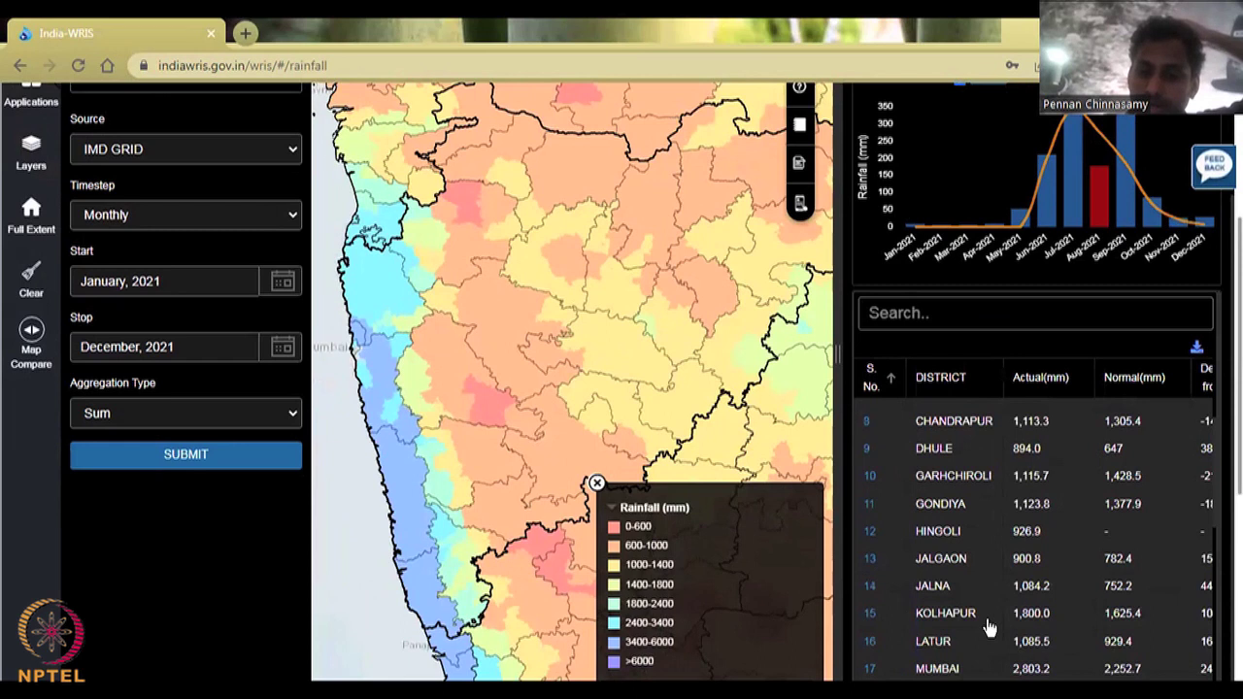
Step: Select Thane district, showing 2,806.8 mm actual versus 2,525.2 mm normal rainfall for 2021
{"action": "left_click", "coordinate": [387, 317]}
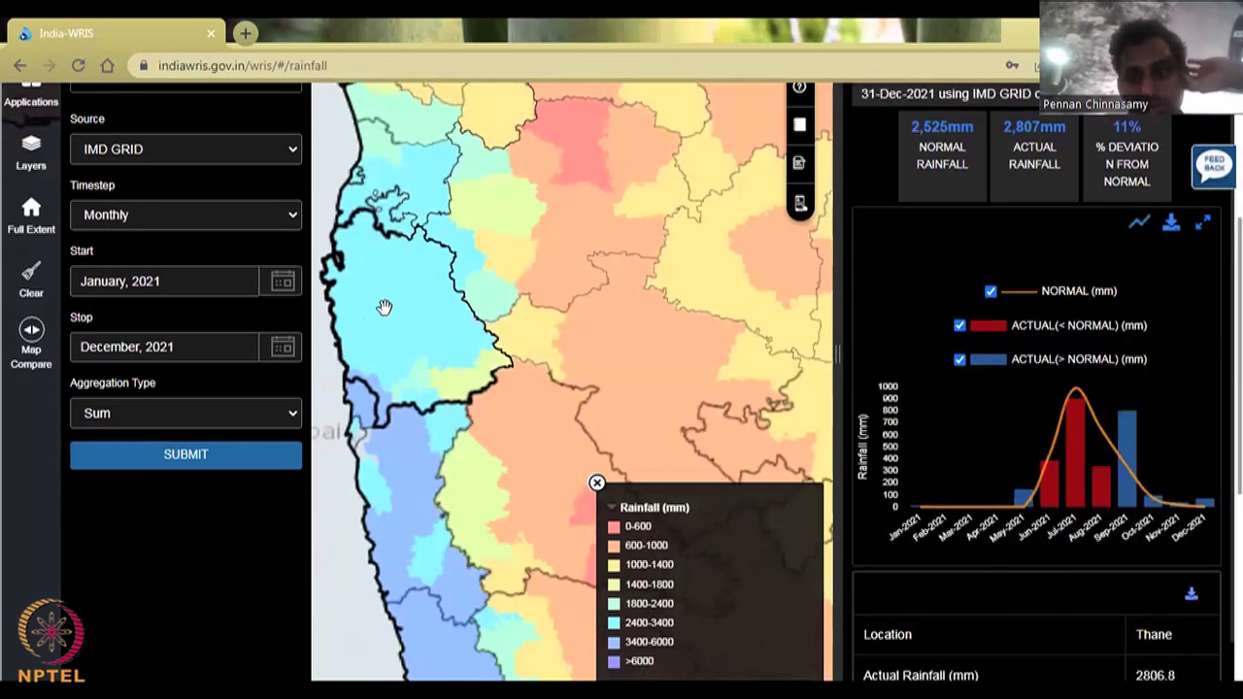
{"action": "scroll", "coordinate": [1004, 305], "scroll_direction": "up", "scroll_amount": 1}
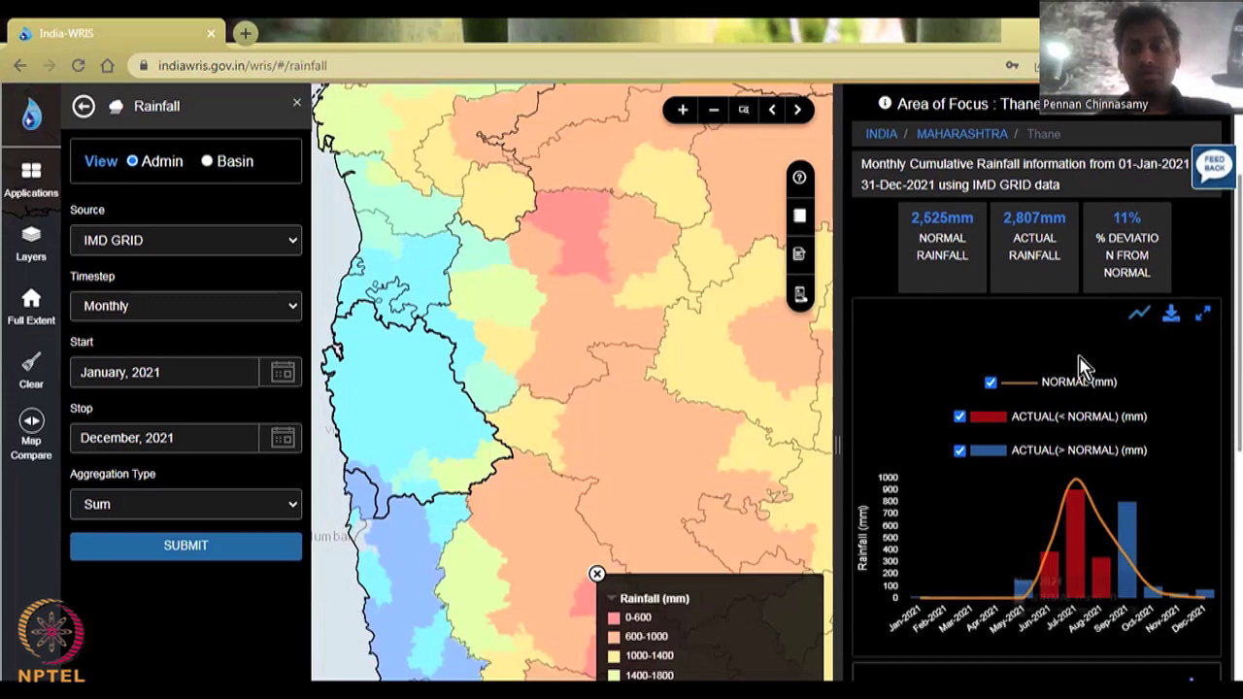
{"action": "scroll", "coordinate": [864, 535], "scroll_direction": "down", "scroll_amount": 6}
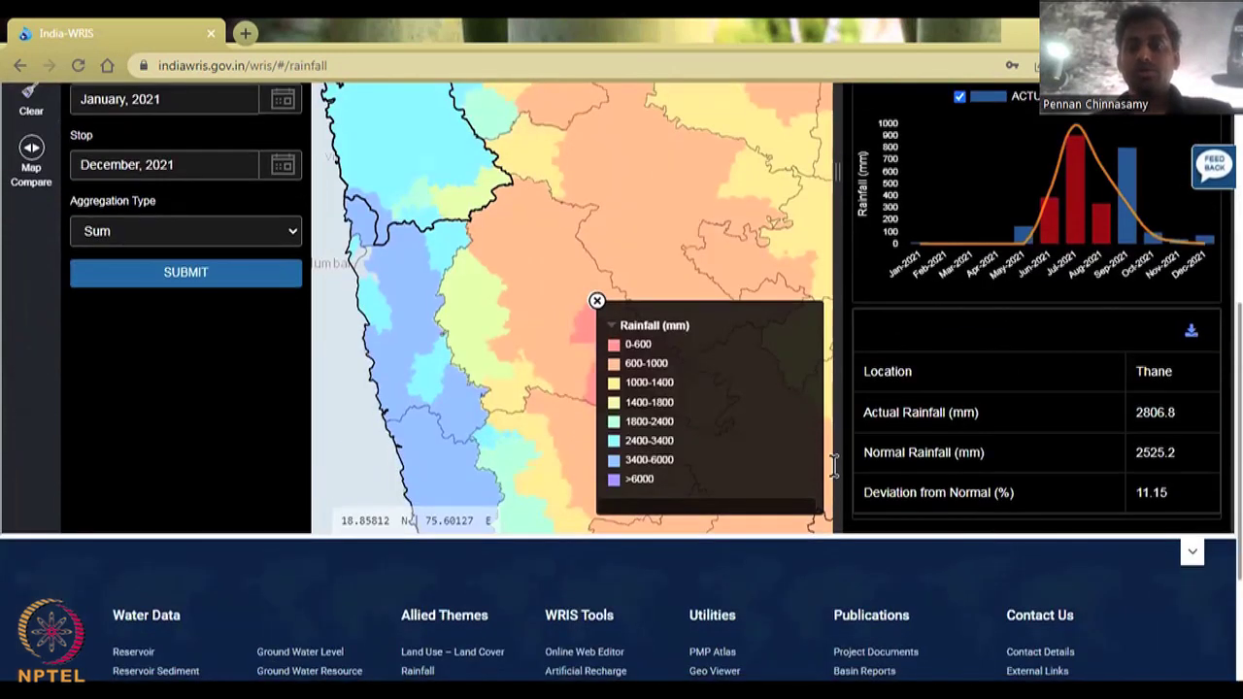
{"action": "scroll", "coordinate": [1003, 414], "scroll_direction": "down", "scroll_amount": 3}
{"action": "scroll", "coordinate": [1002, 414], "scroll_direction": "up", "scroll_amount": 3}
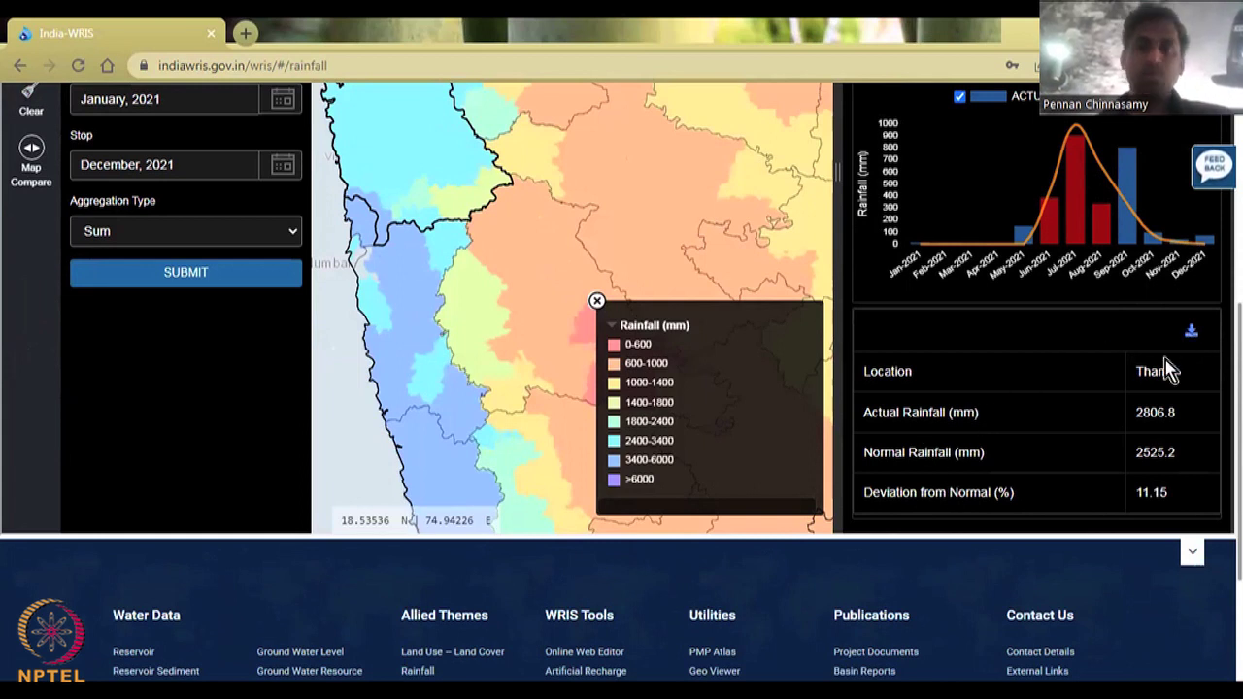
{"action": "scroll", "coordinate": [1137, 355], "scroll_direction": "up", "scroll_amount": 1}
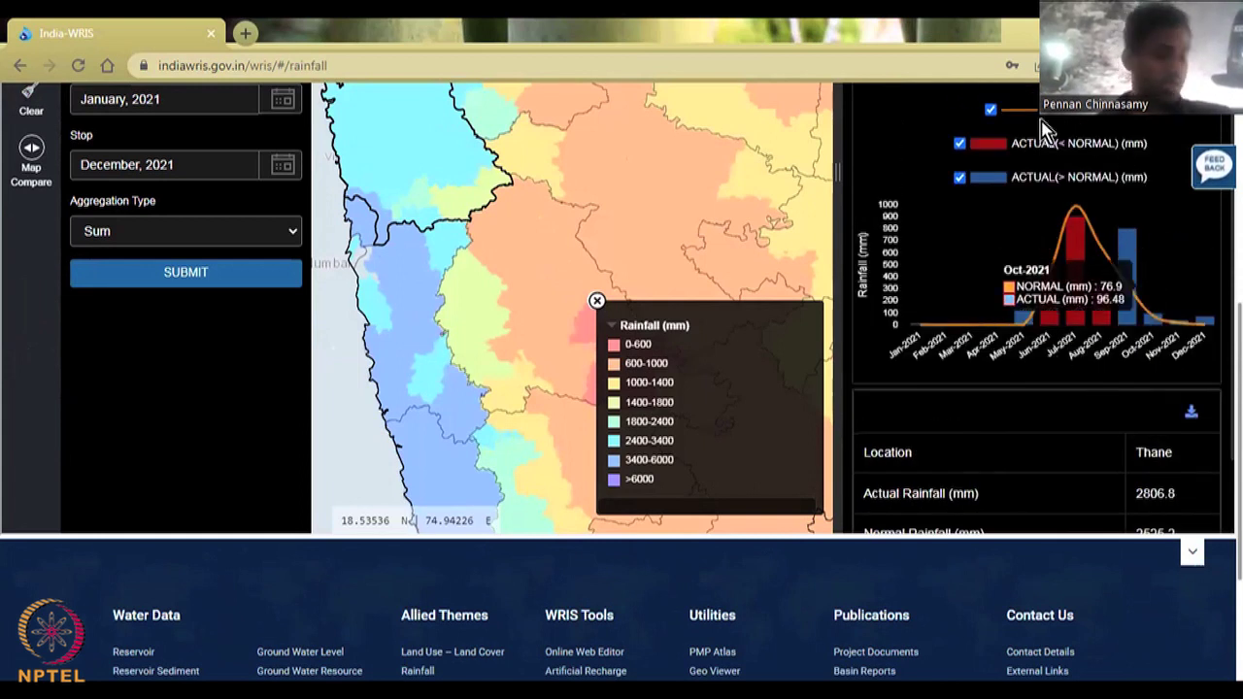
{"action": "scroll", "coordinate": [1027, 263], "scroll_direction": "up", "scroll_amount": 2}
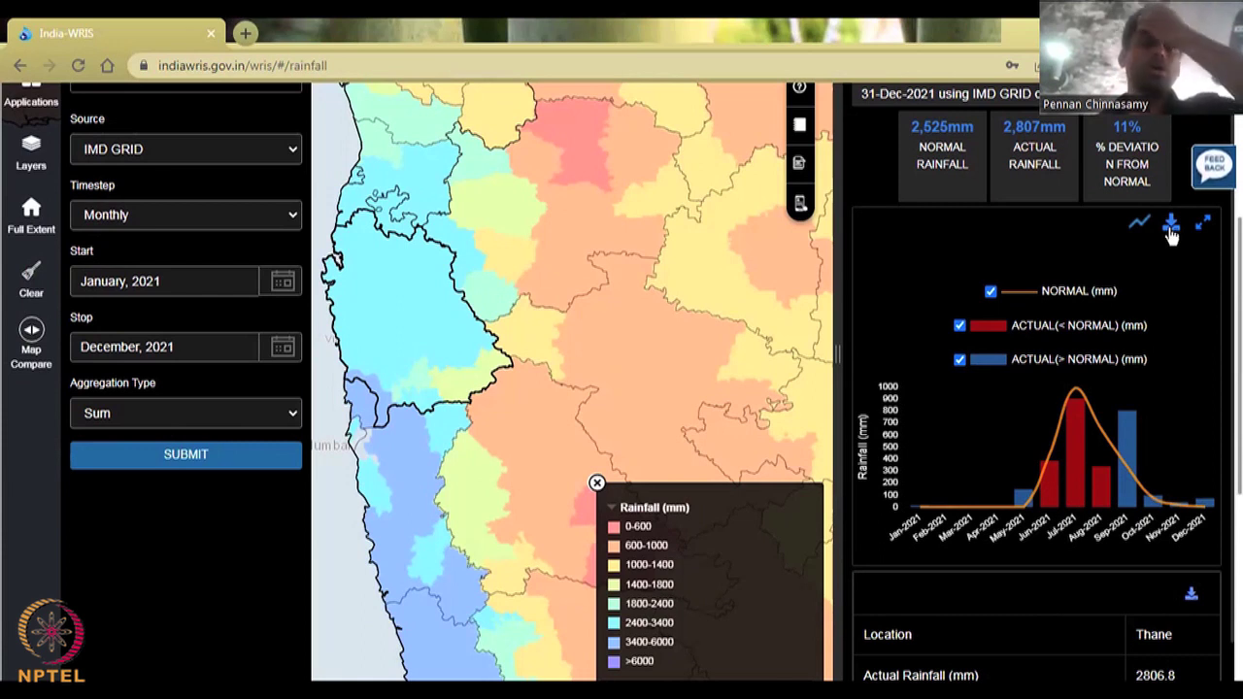
Step: Download Thane's chart data as CSV and request the summary table download
{"action": "left_click", "coordinate": [1171, 229]}
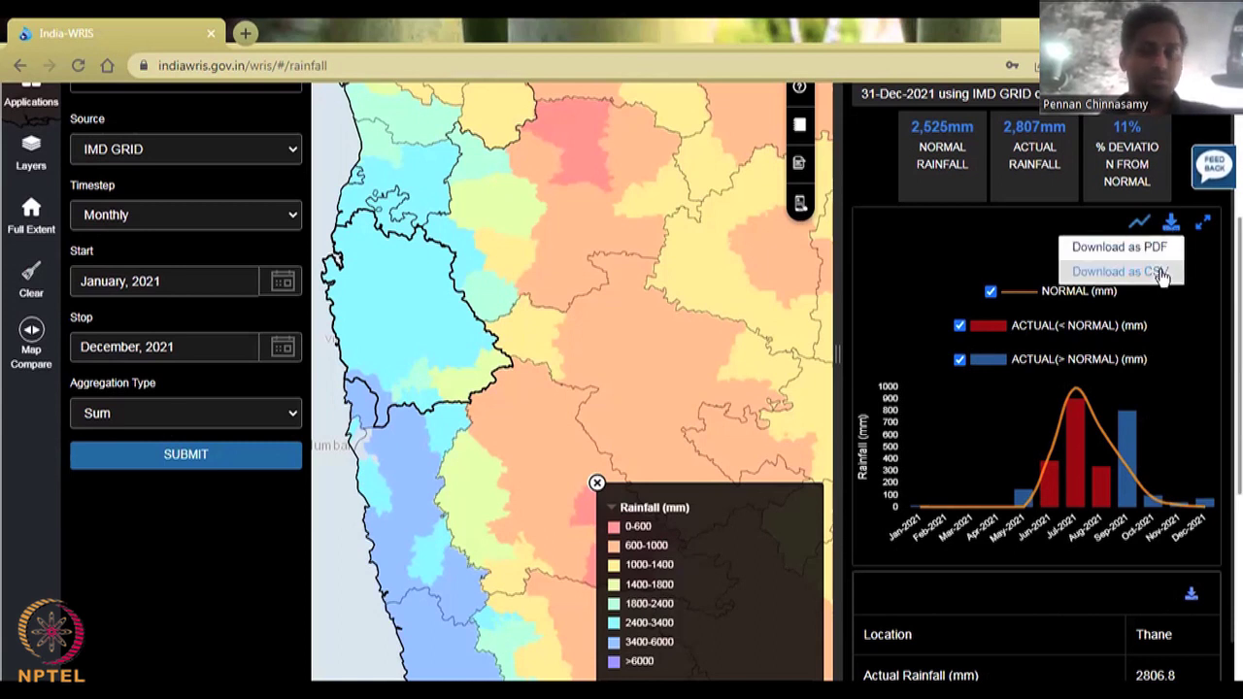
{"action": "left_click", "coordinate": [1162, 274]}
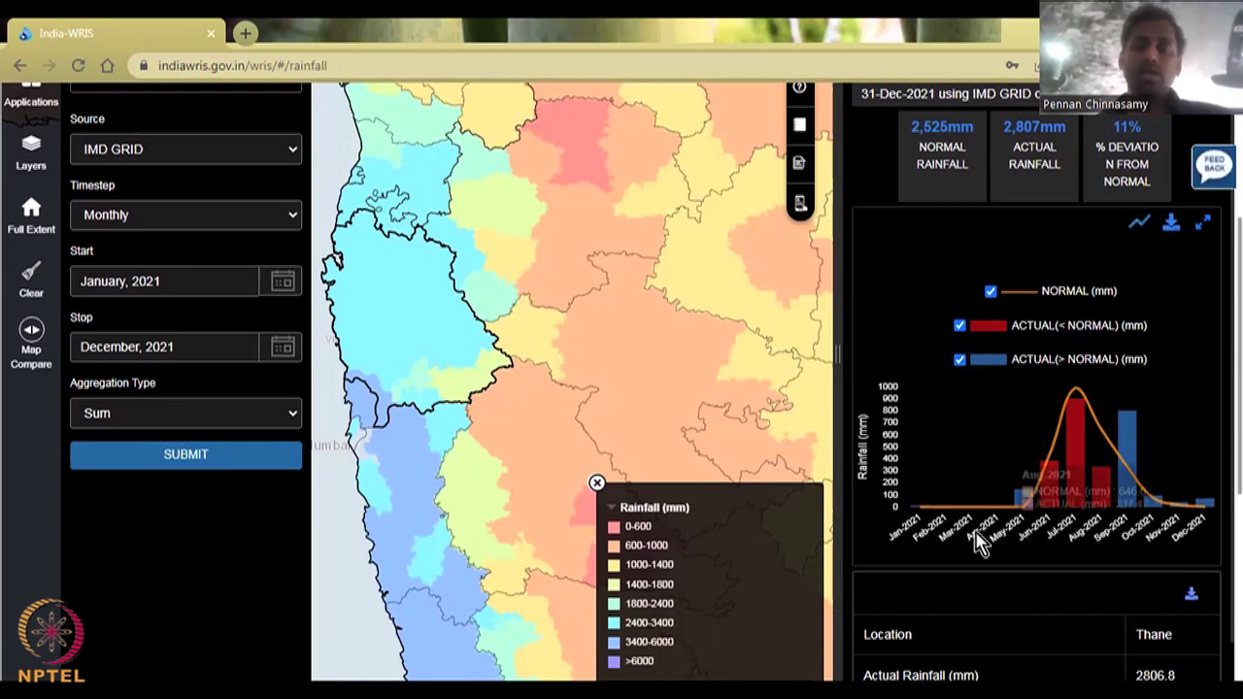
{"action": "scroll", "coordinate": [1144, 368], "scroll_direction": "down", "scroll_amount": 5}
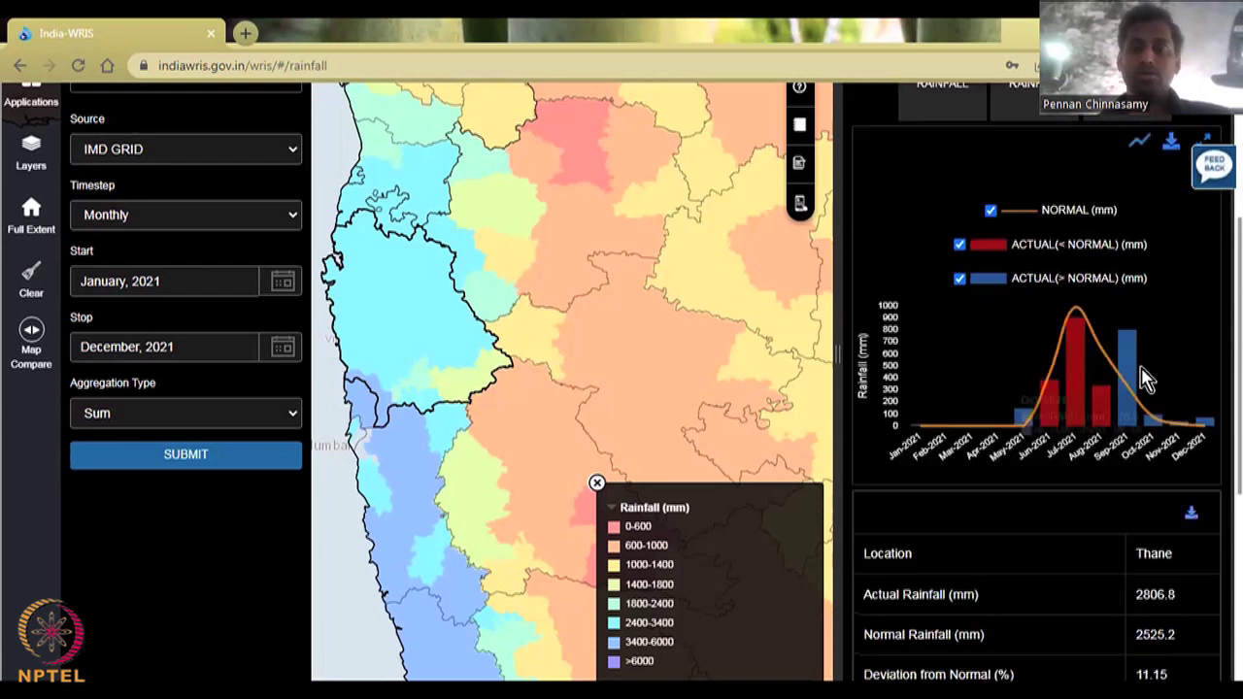
{"action": "scroll", "coordinate": [1144, 379], "scroll_direction": "down", "scroll_amount": 1}
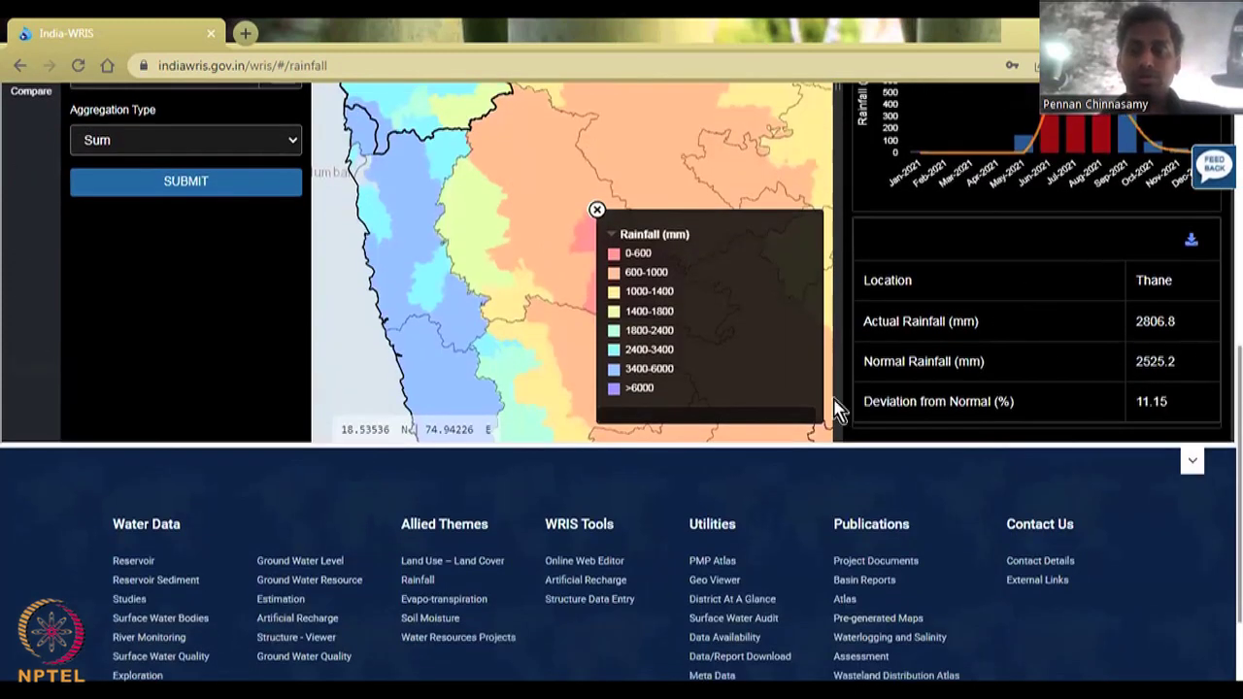
{"action": "left_click", "coordinate": [1191, 241]}
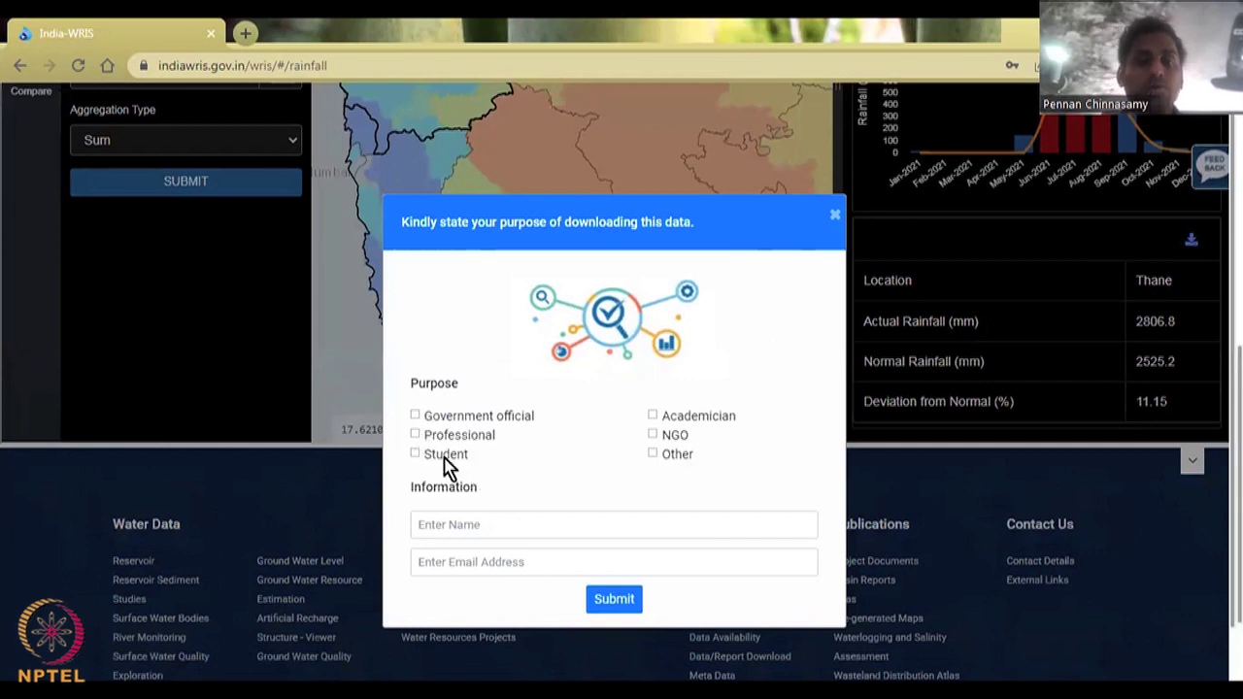
Step: Dismiss the download-purpose form without filling in a name or submitting
{"action": "left_click", "coordinate": [492, 525]}
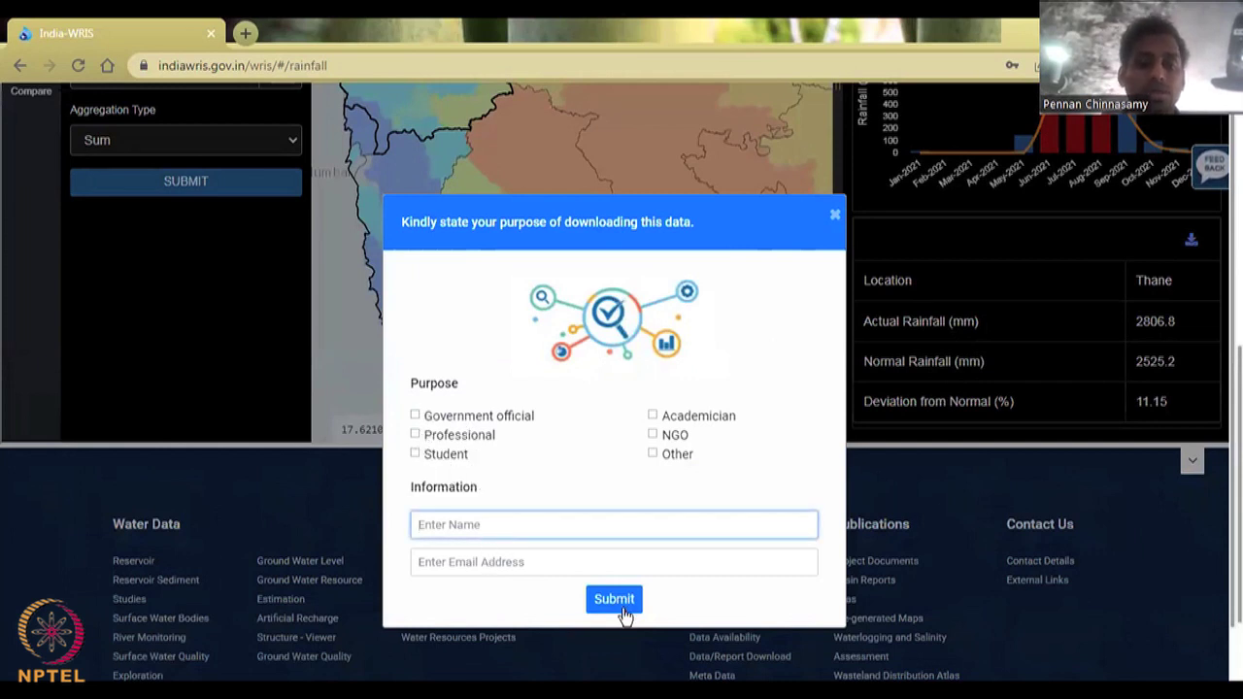
{"action": "left_click", "coordinate": [1135, 335]}
{"action": "scroll", "coordinate": [558, 369], "scroll_direction": "up", "scroll_amount": 3}
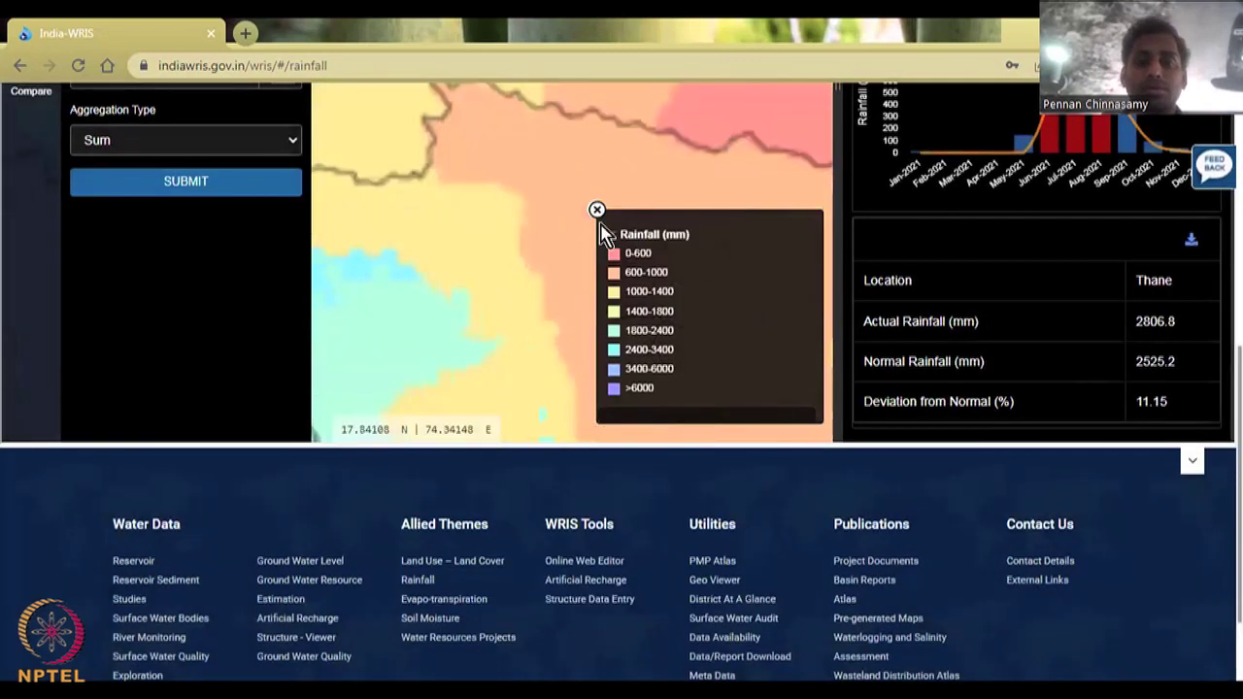
Step: Zoom out and reselect Maharashtra for its 2021 summary: 1,143 mm normal, 1,297 mm actual, 13%
{"action": "scroll", "coordinate": [602, 233], "scroll_direction": "down", "scroll_amount": 2}
{"action": "scroll", "coordinate": [172, 535], "scroll_direction": "up", "scroll_amount": 5}
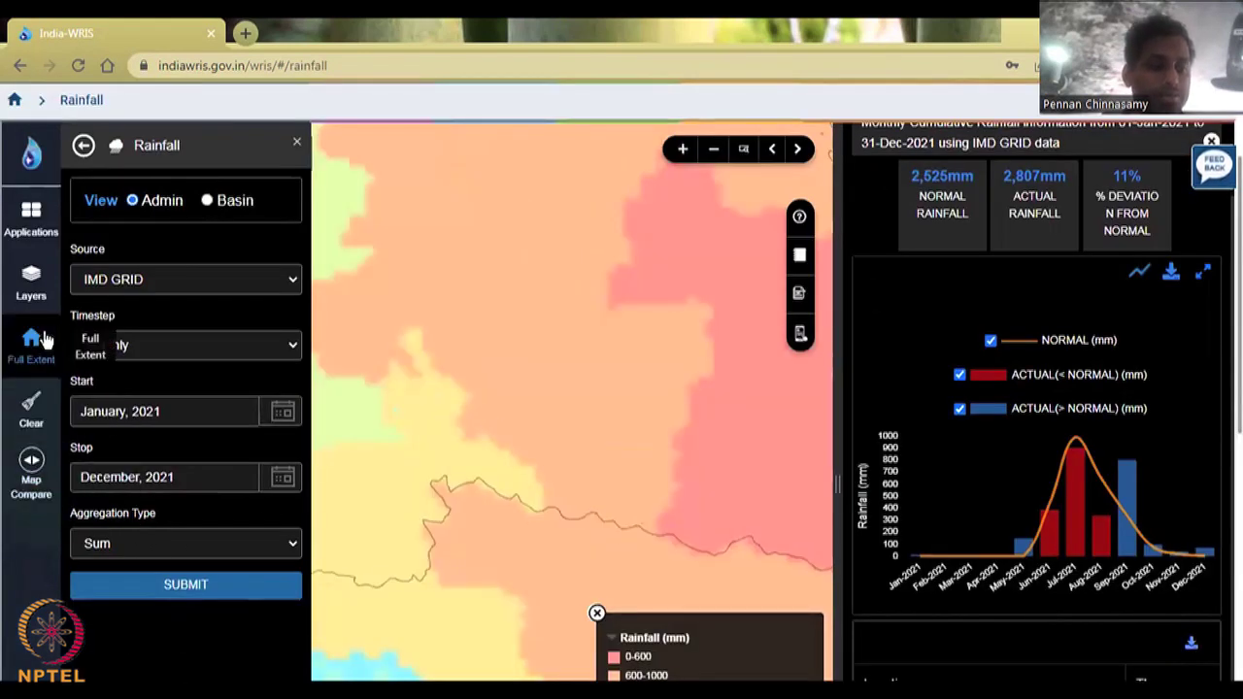
{"action": "scroll", "coordinate": [31, 283], "scroll_direction": "down", "scroll_amount": 1}
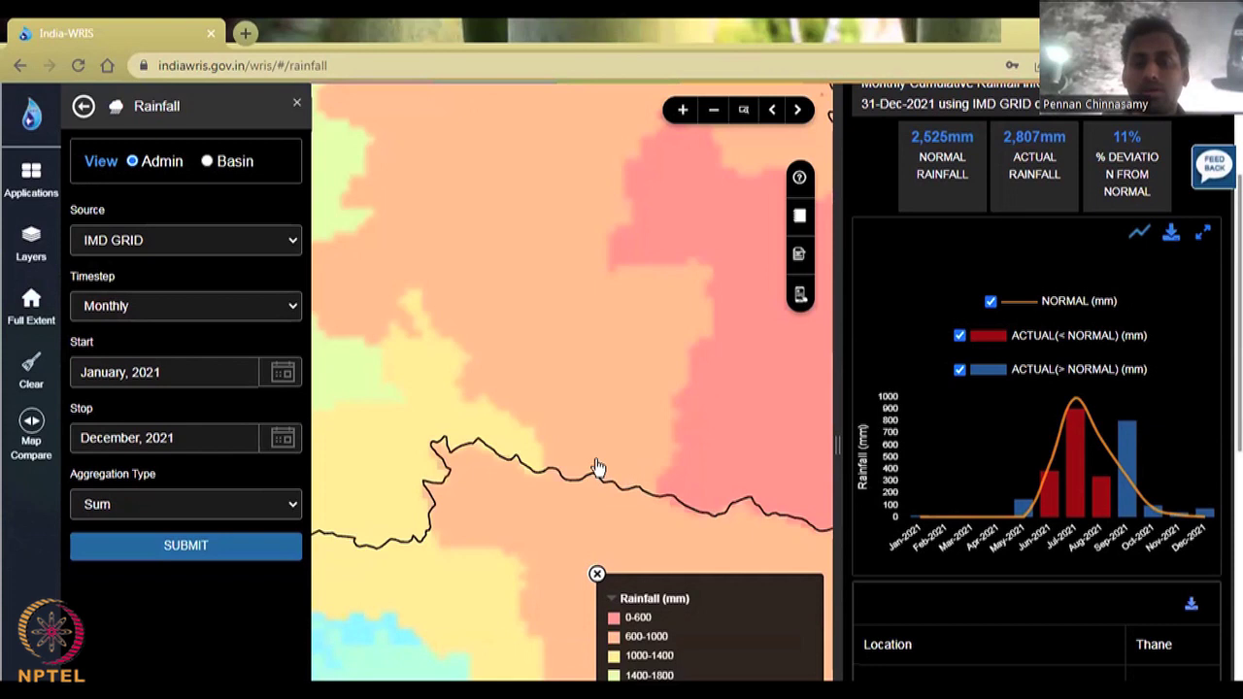
{"action": "scroll", "coordinate": [597, 470], "scroll_direction": "down", "scroll_amount": 2}
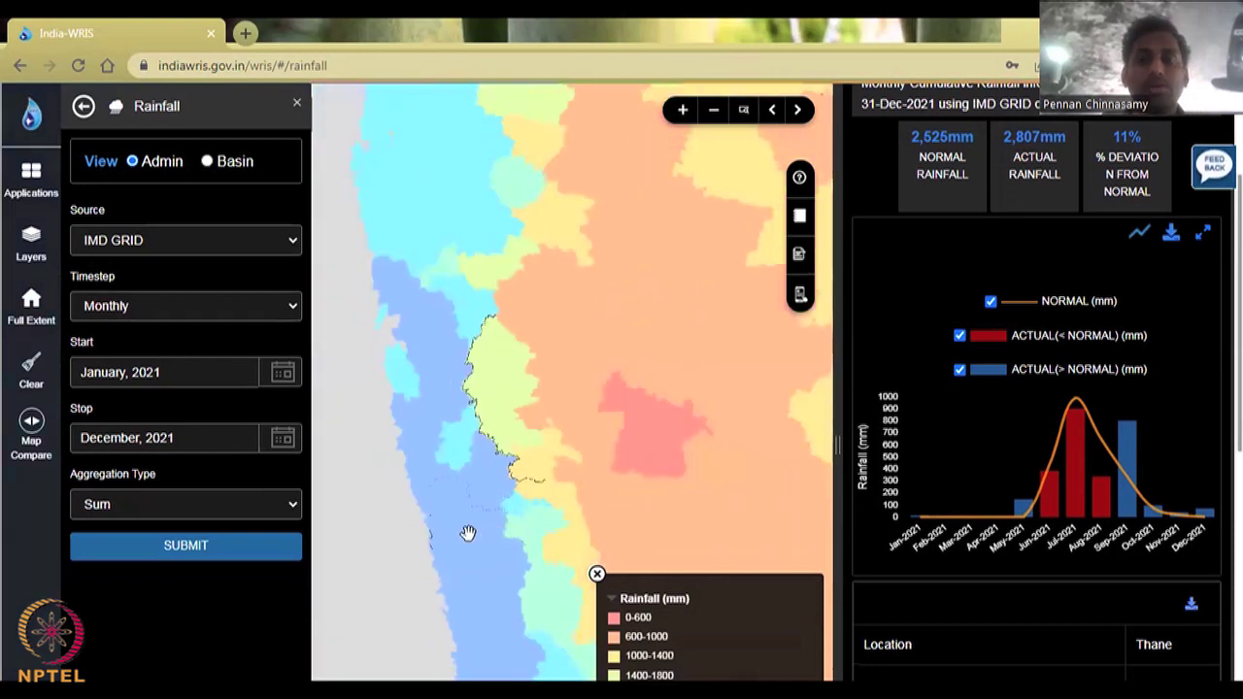
{"action": "scroll", "coordinate": [608, 385], "scroll_direction": "down", "scroll_amount": 1}
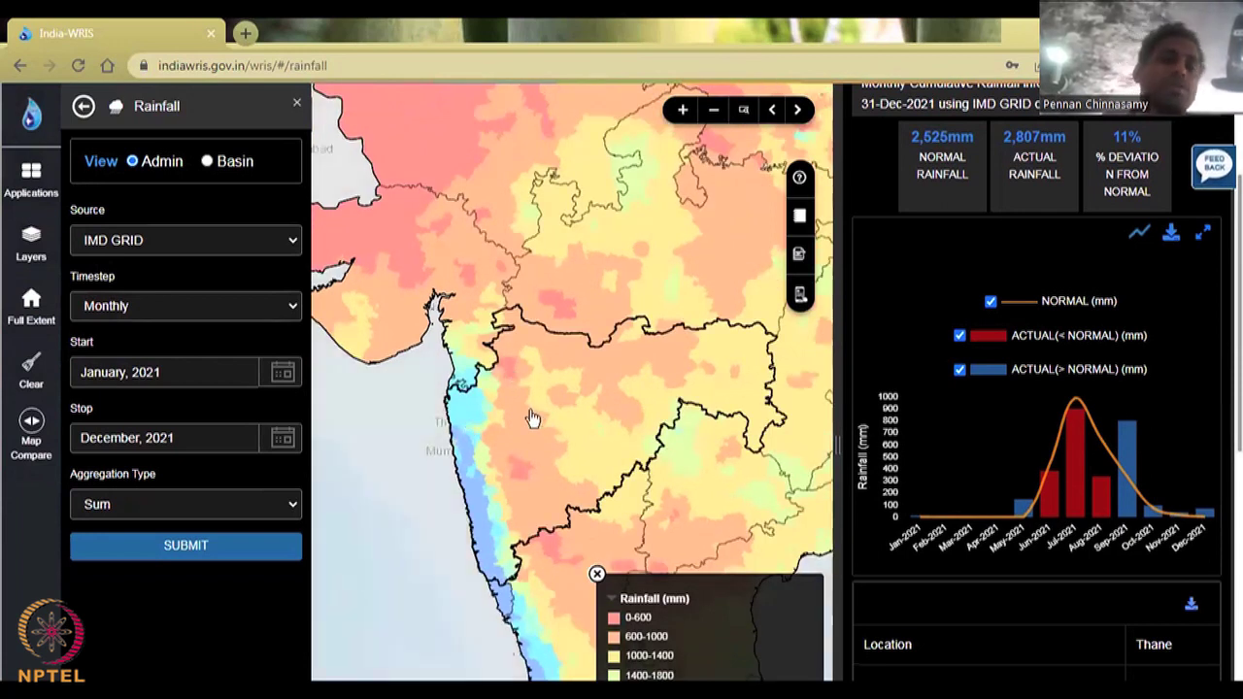
{"action": "left_click", "coordinate": [556, 443]}
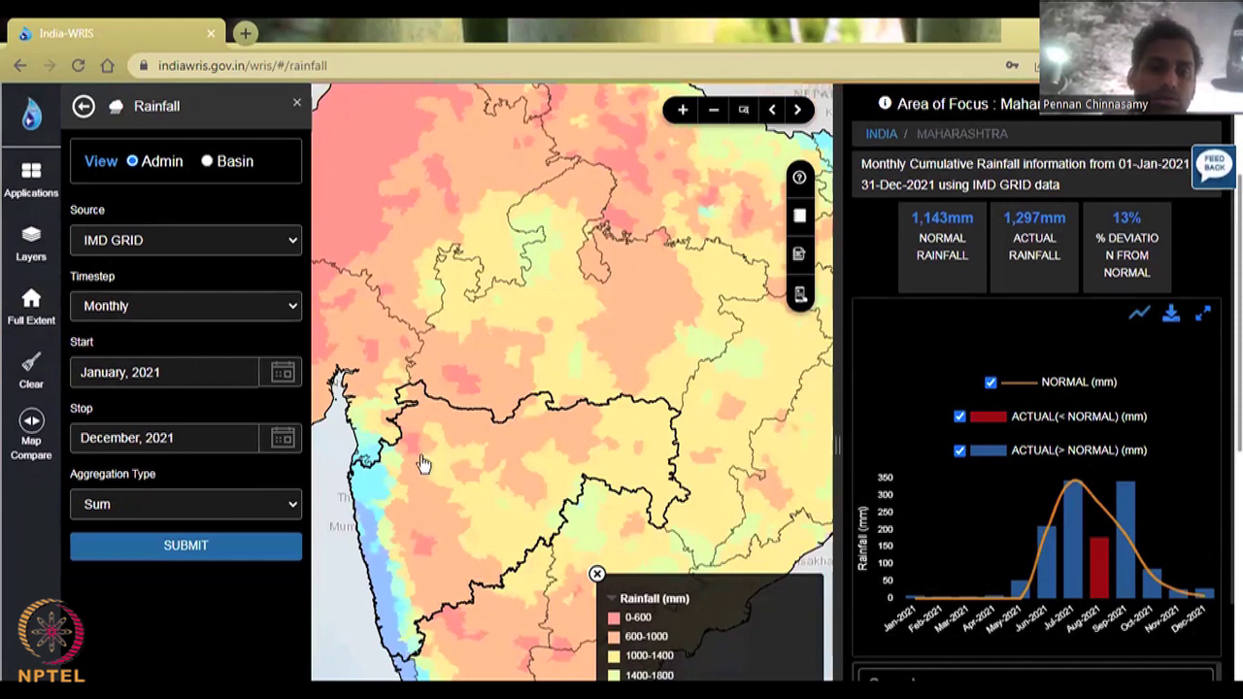
{"action": "scroll", "coordinate": [399, 452], "scroll_direction": "up", "scroll_amount": 1}
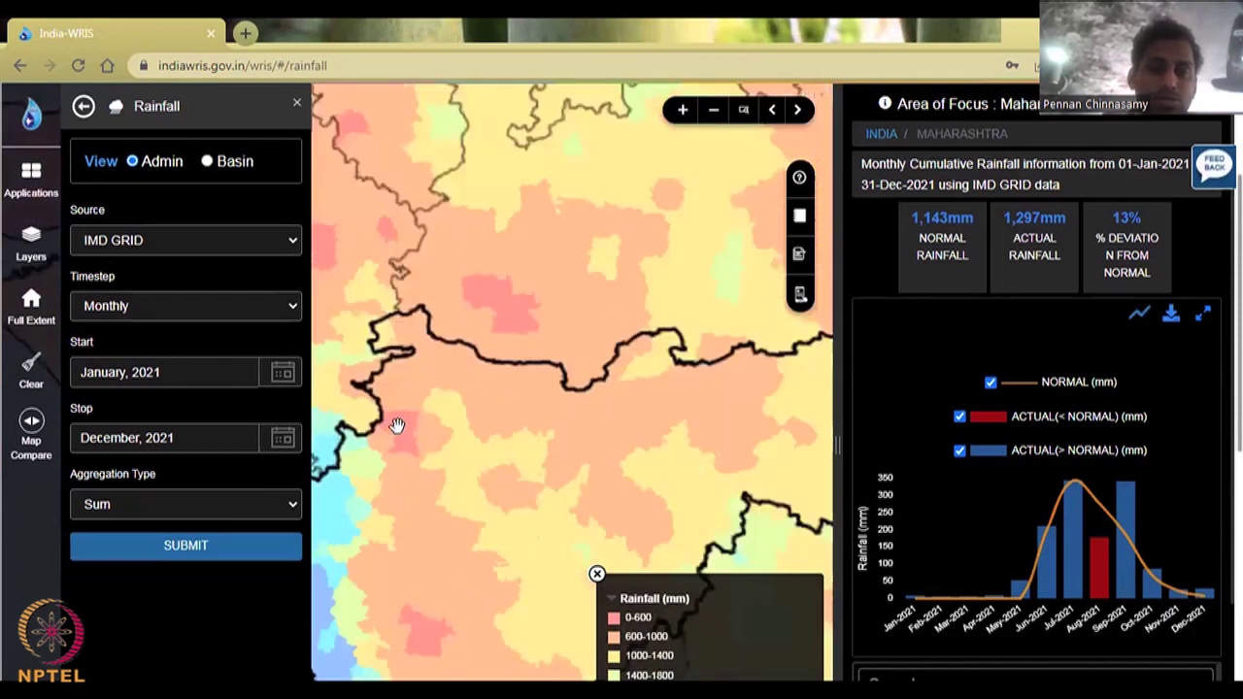
{"action": "scroll", "coordinate": [397, 425], "scroll_direction": "up", "scroll_amount": 1}
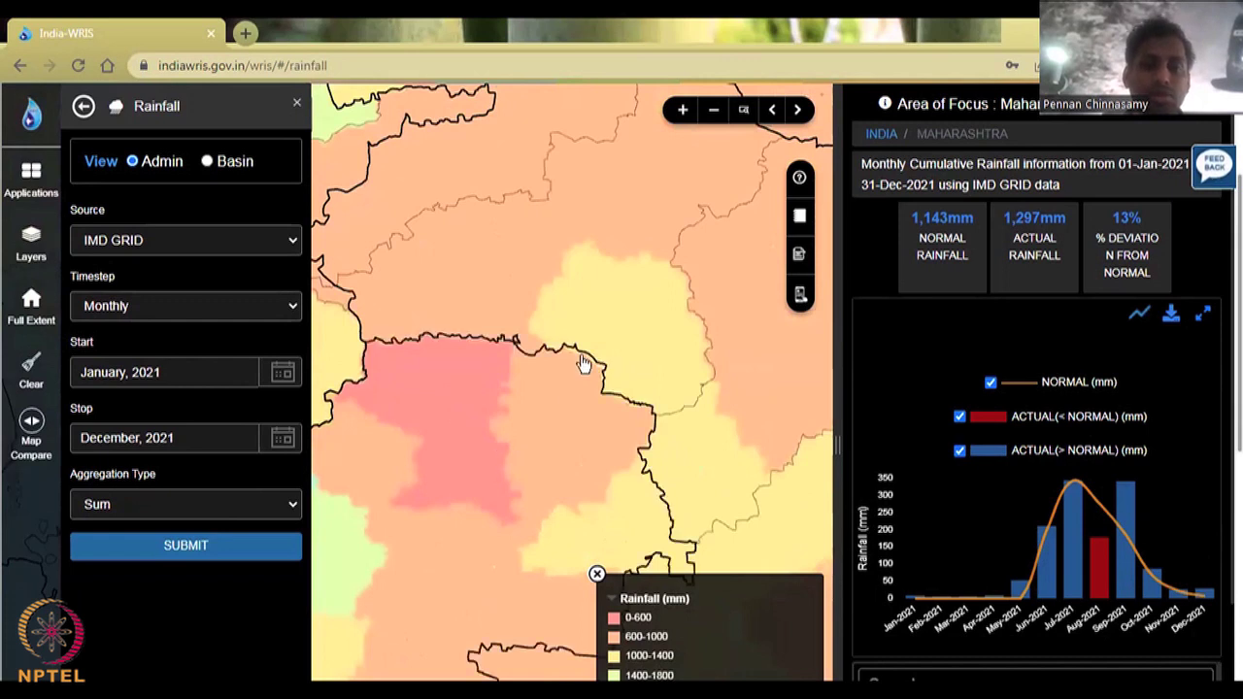
Step: Select Nashik district and review its 2021 chart and table: 658 mm normal, 1,198.1 mm actual
{"action": "left_click", "coordinate": [221, 545]}
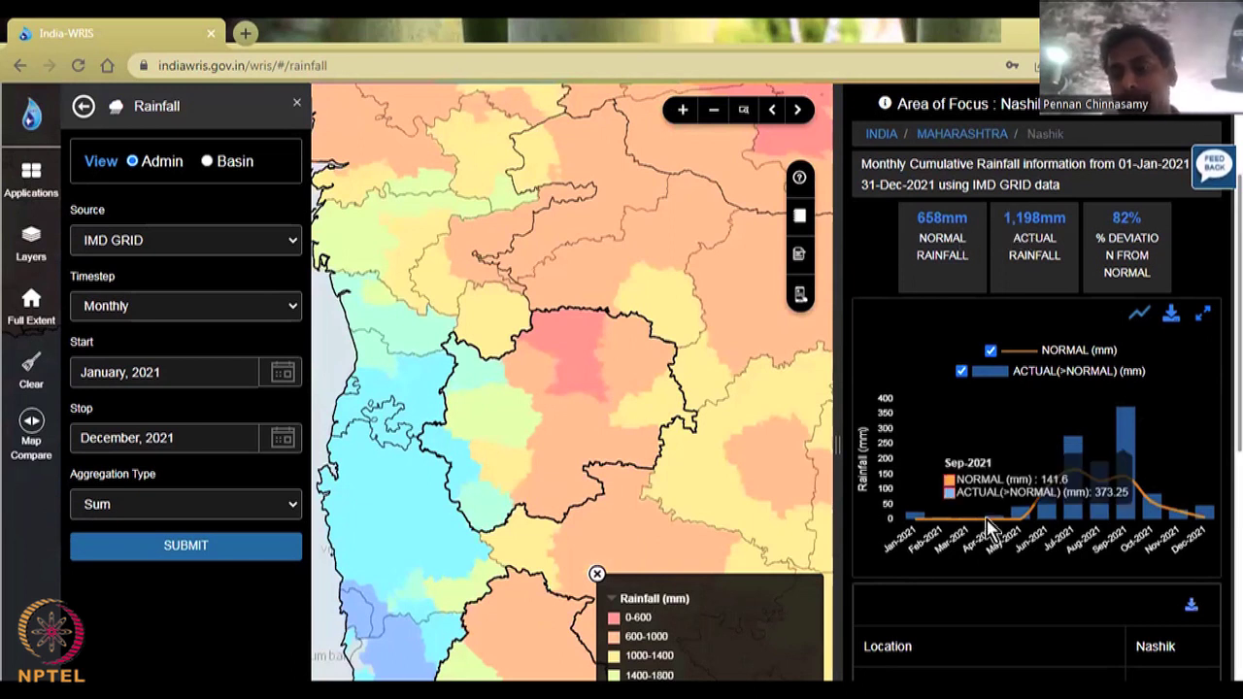
{"action": "scroll", "coordinate": [1057, 286], "scroll_direction": "down", "scroll_amount": 3}
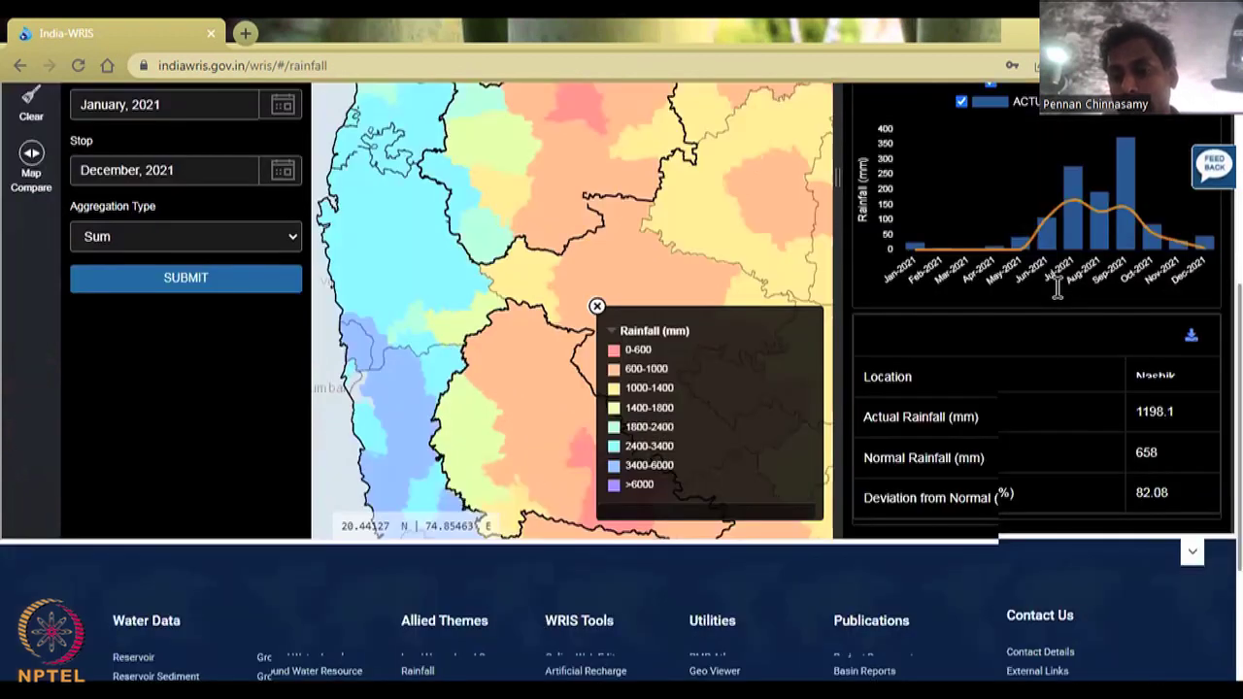
{"action": "scroll", "coordinate": [1032, 359], "scroll_direction": "up", "scroll_amount": 4}
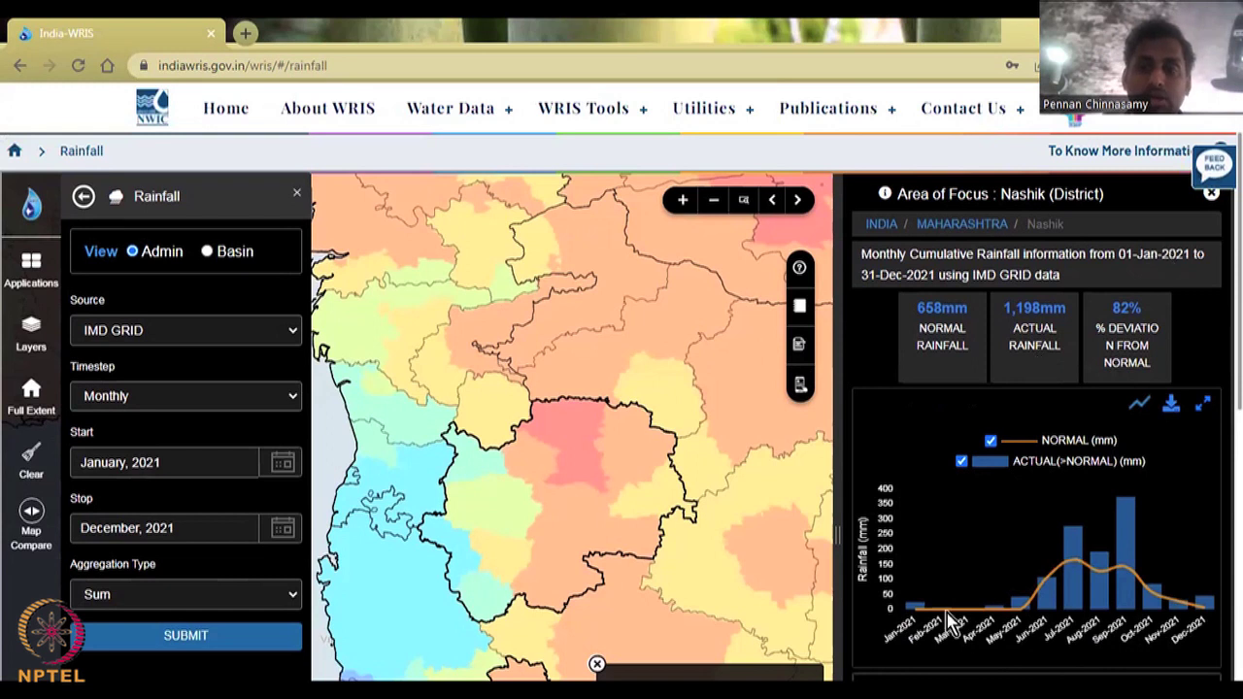
{"action": "mouse_move", "coordinate": [952, 621]}
{"action": "scroll", "coordinate": [952, 621], "scroll_direction": "down", "scroll_amount": 2}
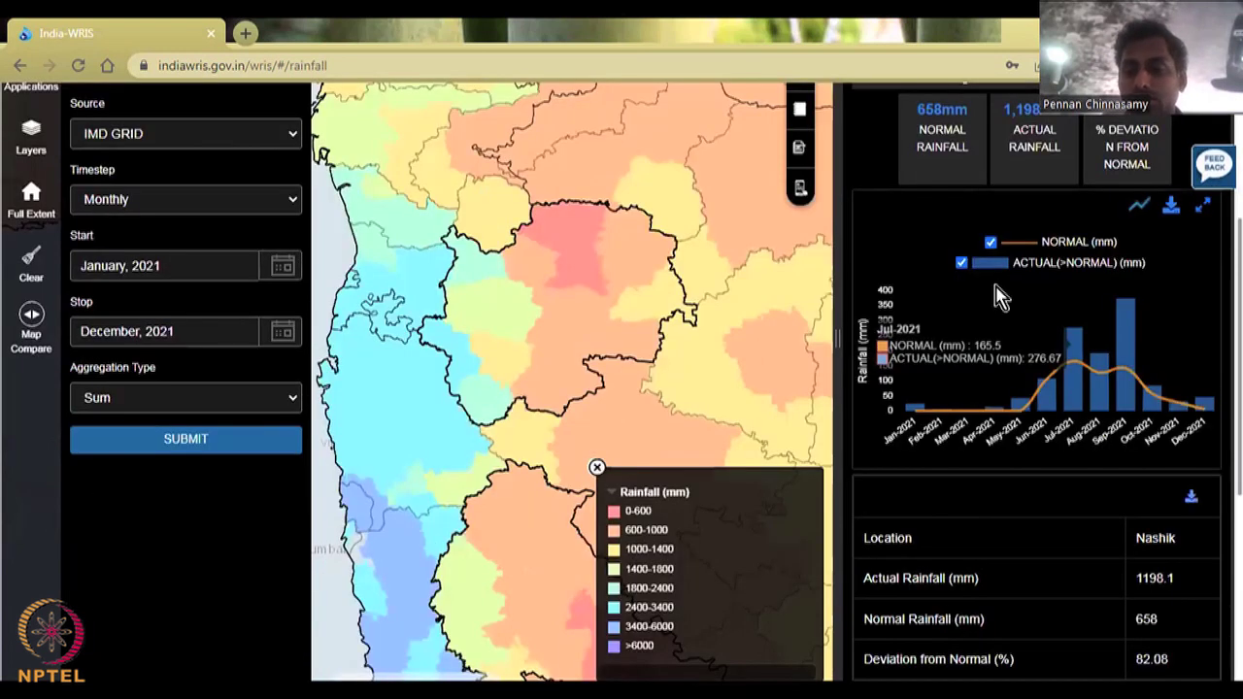
{"action": "scroll", "coordinate": [869, 388], "scroll_direction": "down", "scroll_amount": 2}
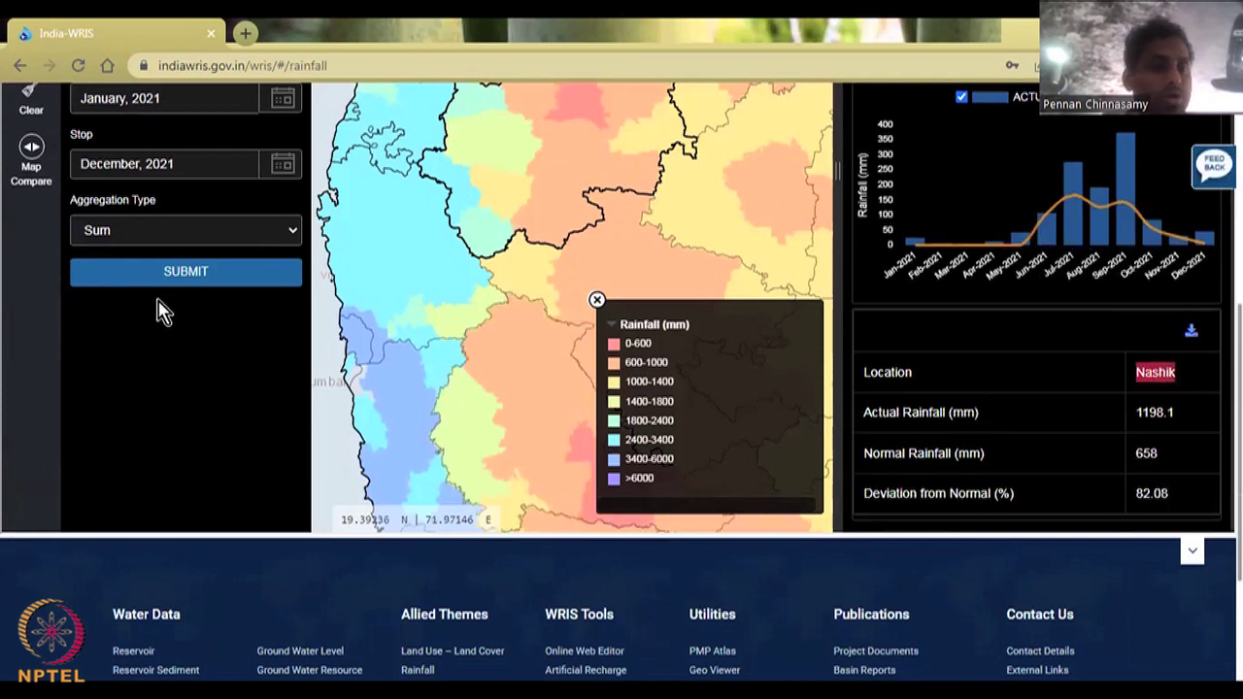
{"action": "scroll", "coordinate": [204, 422], "scroll_direction": "up", "scroll_amount": 2}
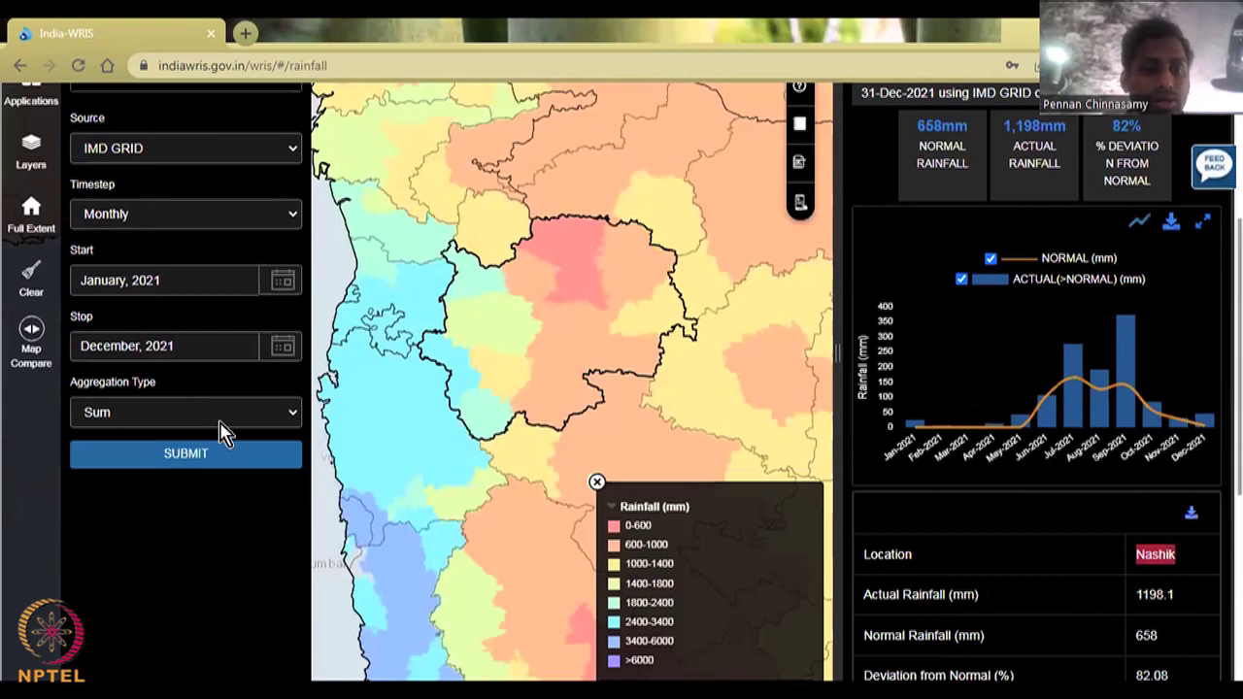
Step: Rerun Nashik's query with Avg aggregation (55 mm normal, 100 mm actual) and switch timestep to Daily
{"action": "left_click", "coordinate": [229, 412]}
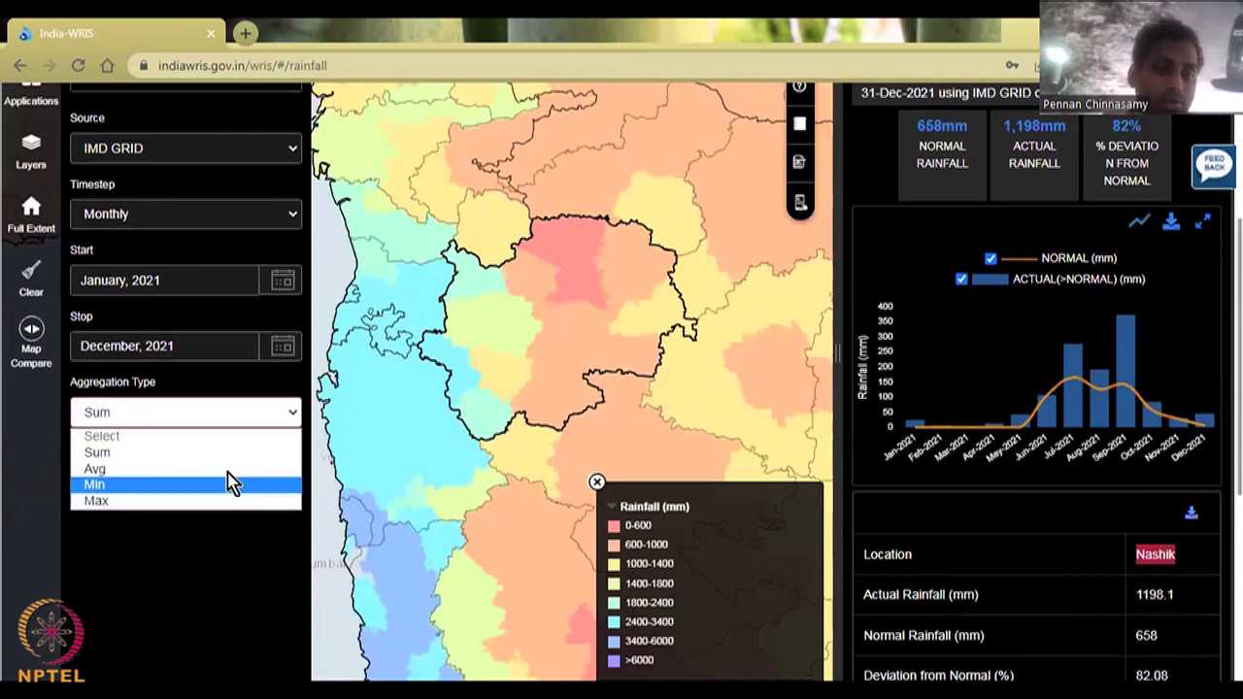
{"action": "left_click", "coordinate": [240, 466]}
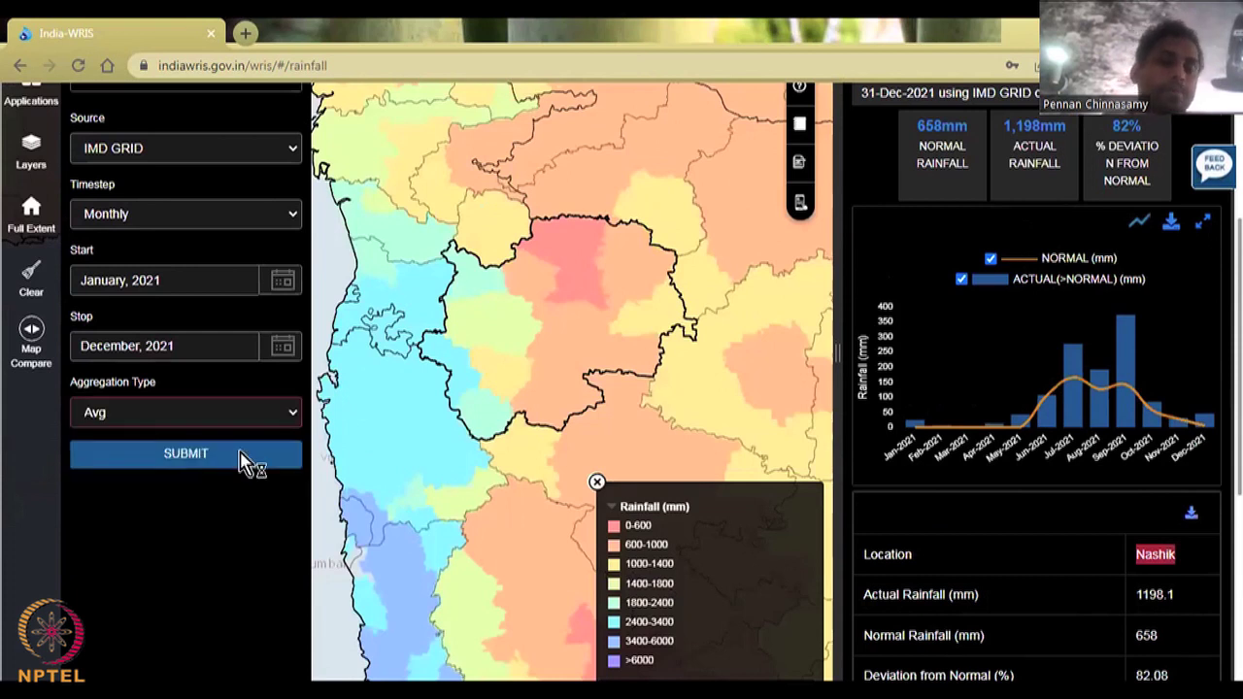
{"action": "left_click", "coordinate": [245, 457]}
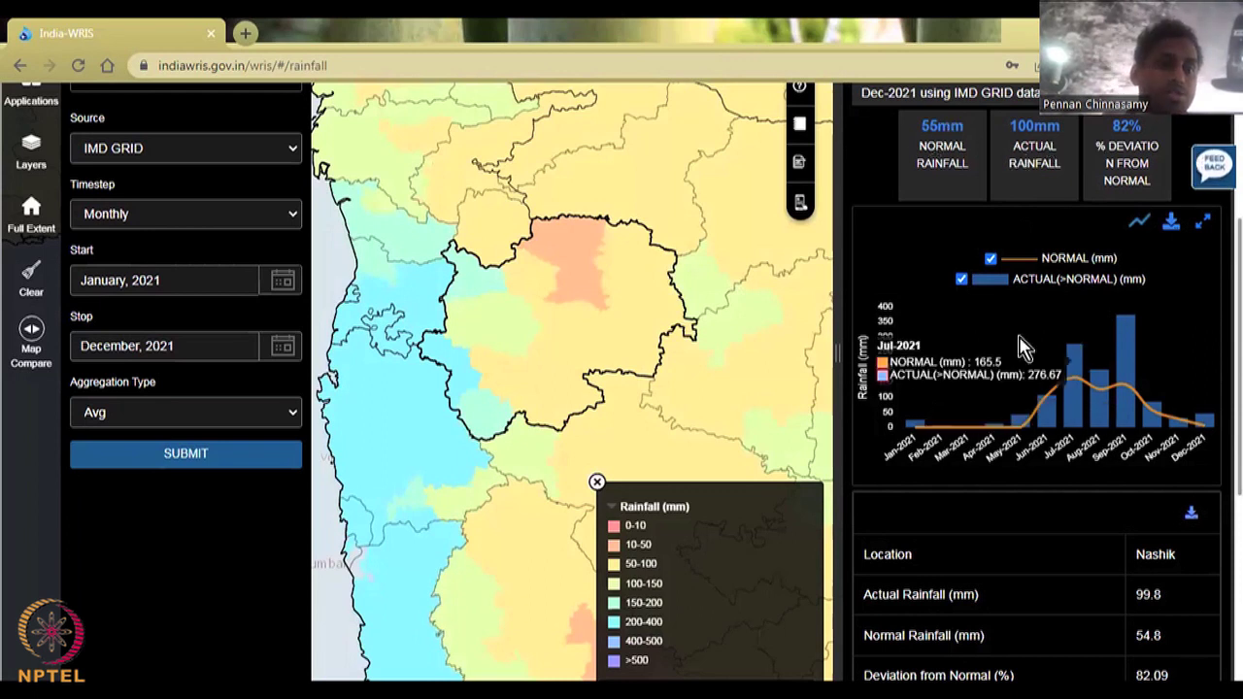
{"action": "left_click", "coordinate": [280, 280]}
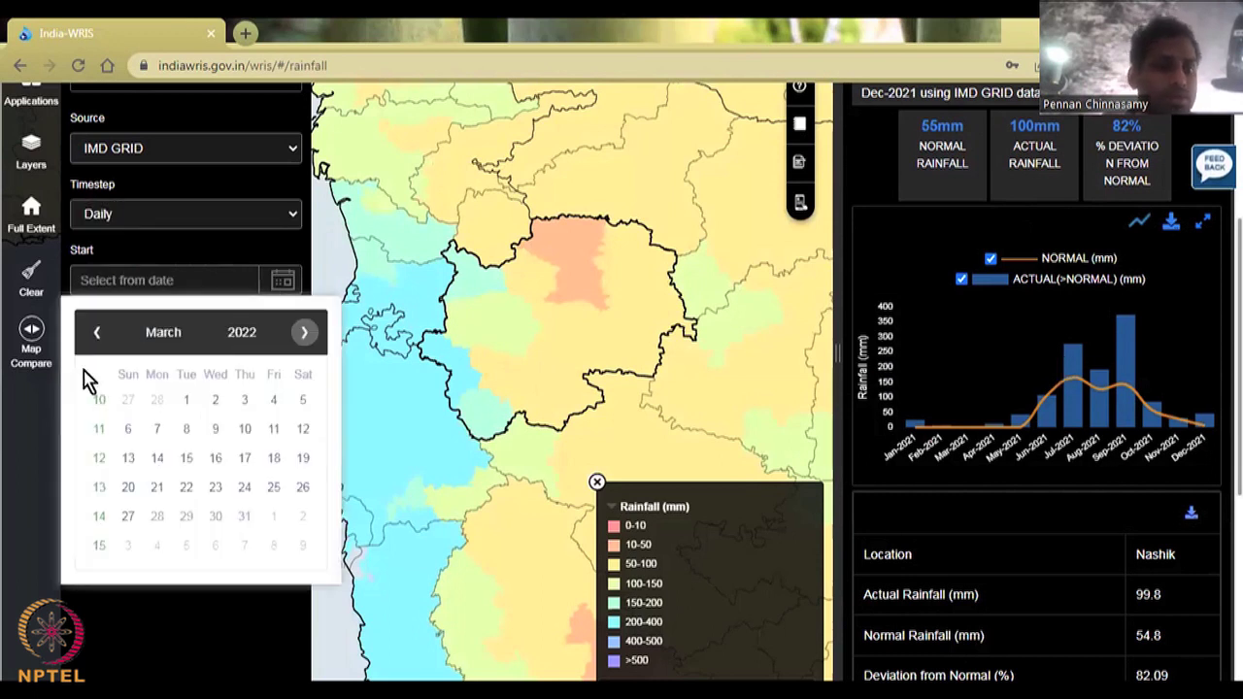
Step: Query Nashik daily rainfall for 1–28 February 2022, showing 0 mm normal and actual
{"action": "left_click", "coordinate": [97, 333]}
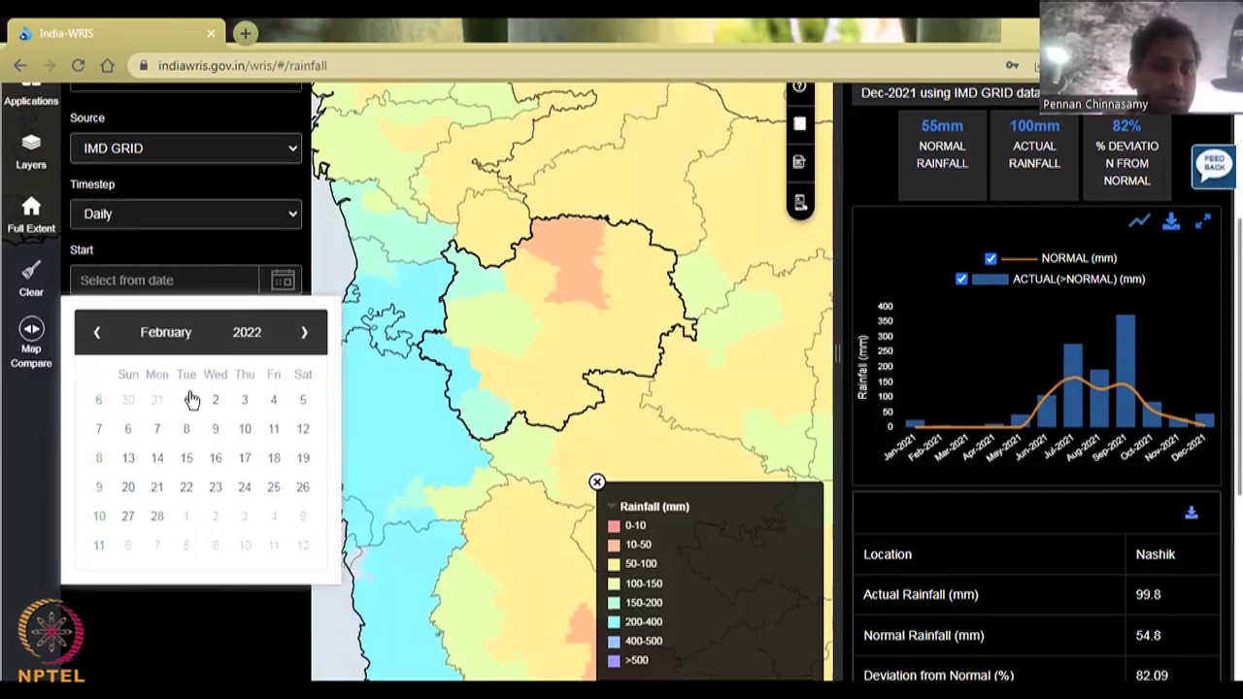
{"action": "left_click", "coordinate": [188, 400]}
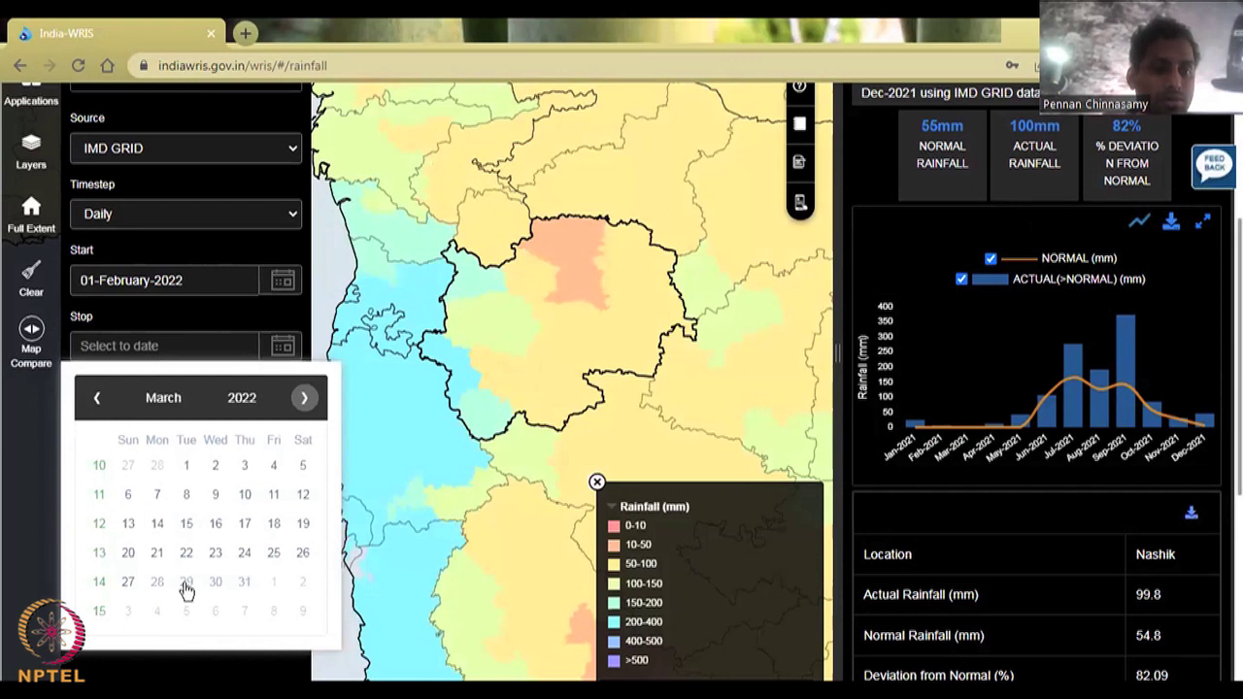
{"action": "left_click", "coordinate": [155, 587]}
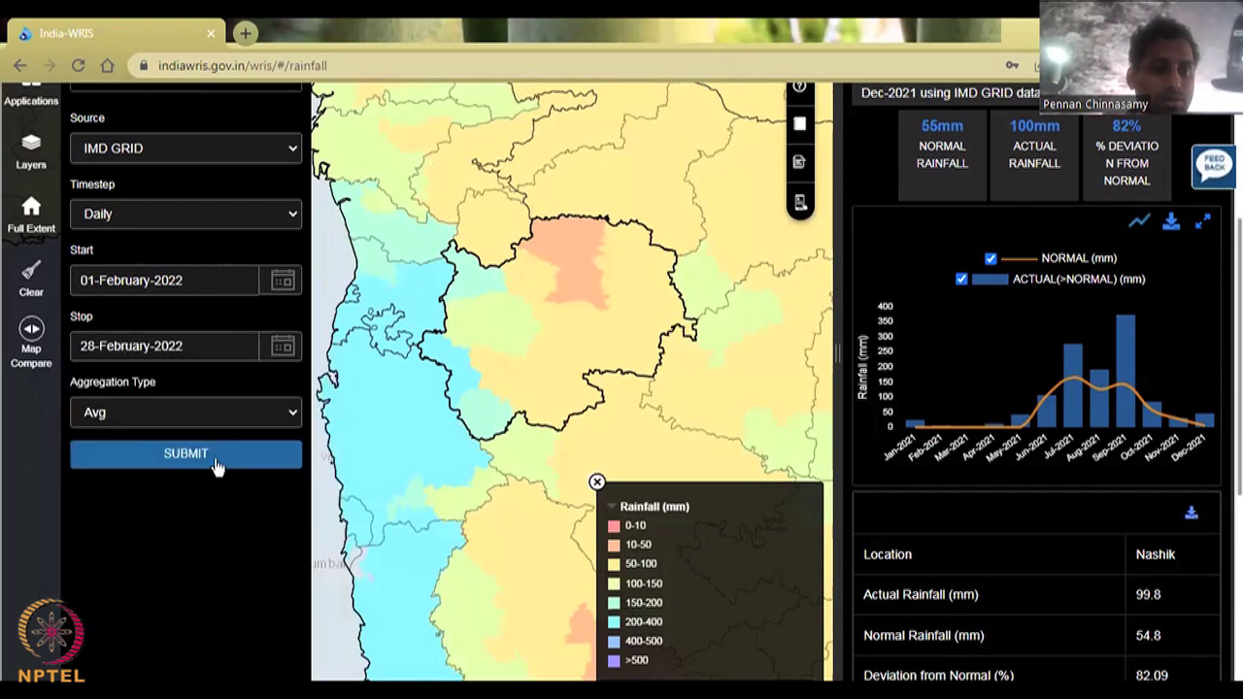
{"action": "left_click", "coordinate": [216, 456]}
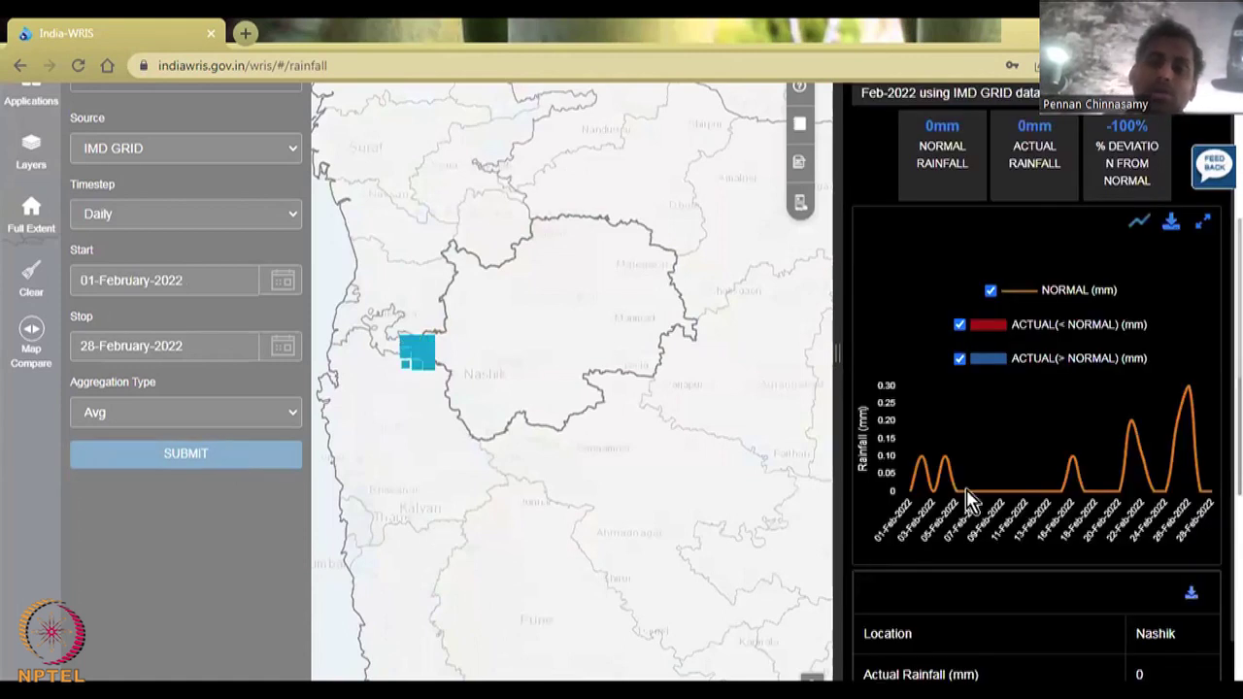
{"action": "mouse_move", "coordinate": [940, 529]}
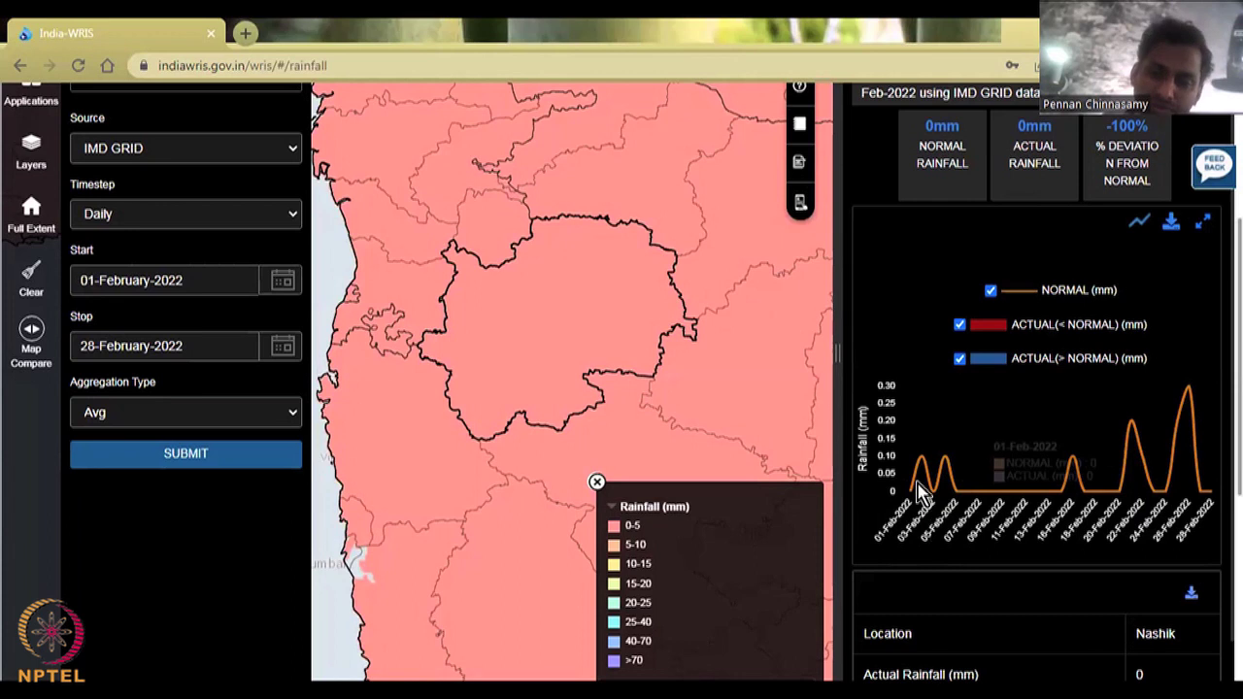
{"action": "mouse_move", "coordinate": [969, 503]}
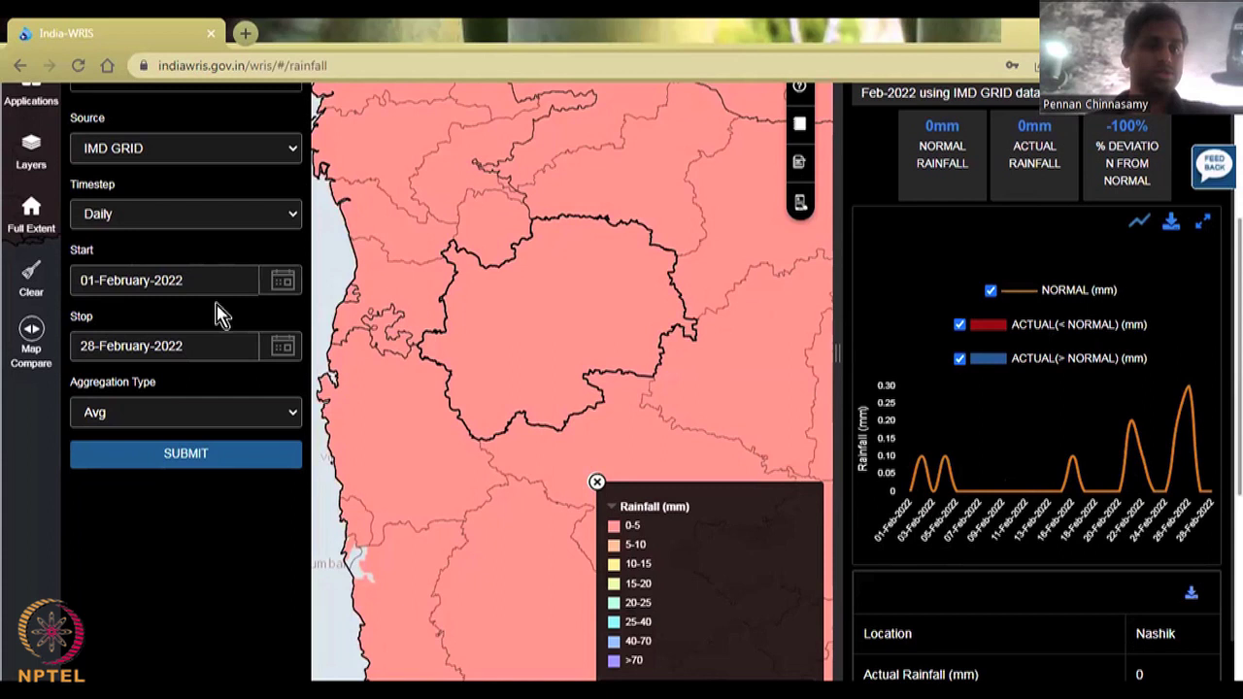
{"action": "scroll", "coordinate": [244, 389], "scroll_direction": "up", "scroll_amount": 2}
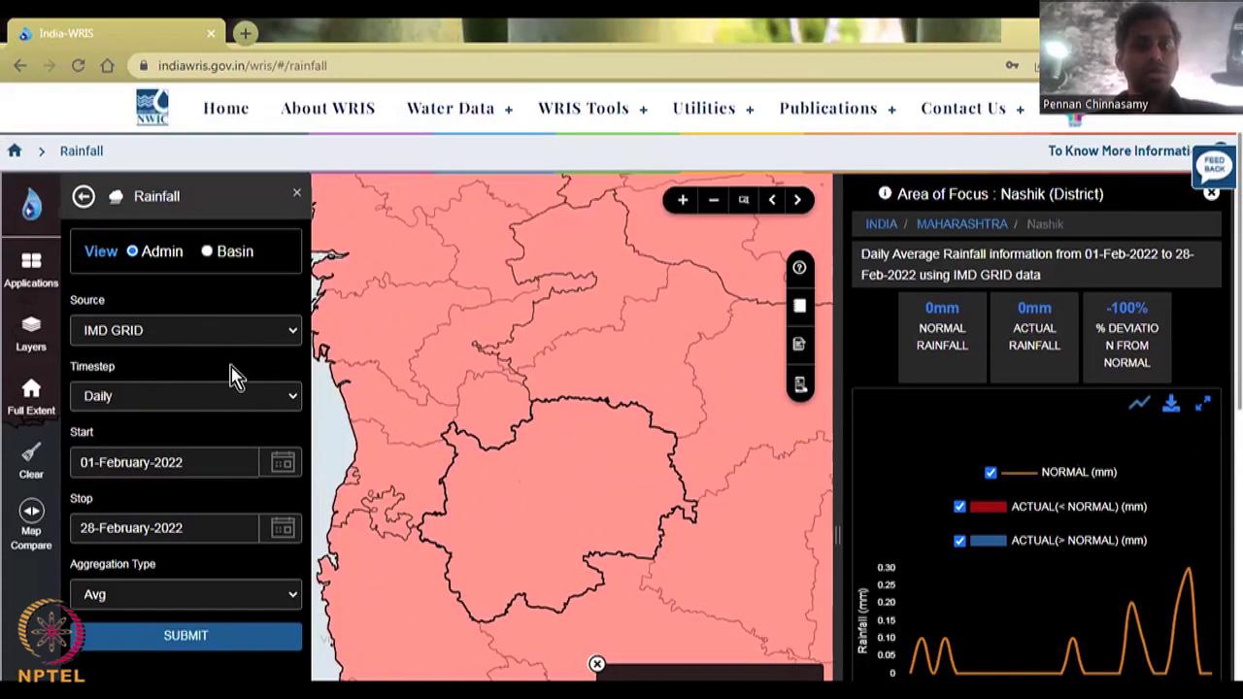
Step: Switch the rainfall source to ALL AGENCIES and reset the focus to all of India
{"action": "left_click", "coordinate": [273, 339]}
{"action": "scroll", "coordinate": [273, 339], "scroll_direction": "down", "scroll_amount": 1}
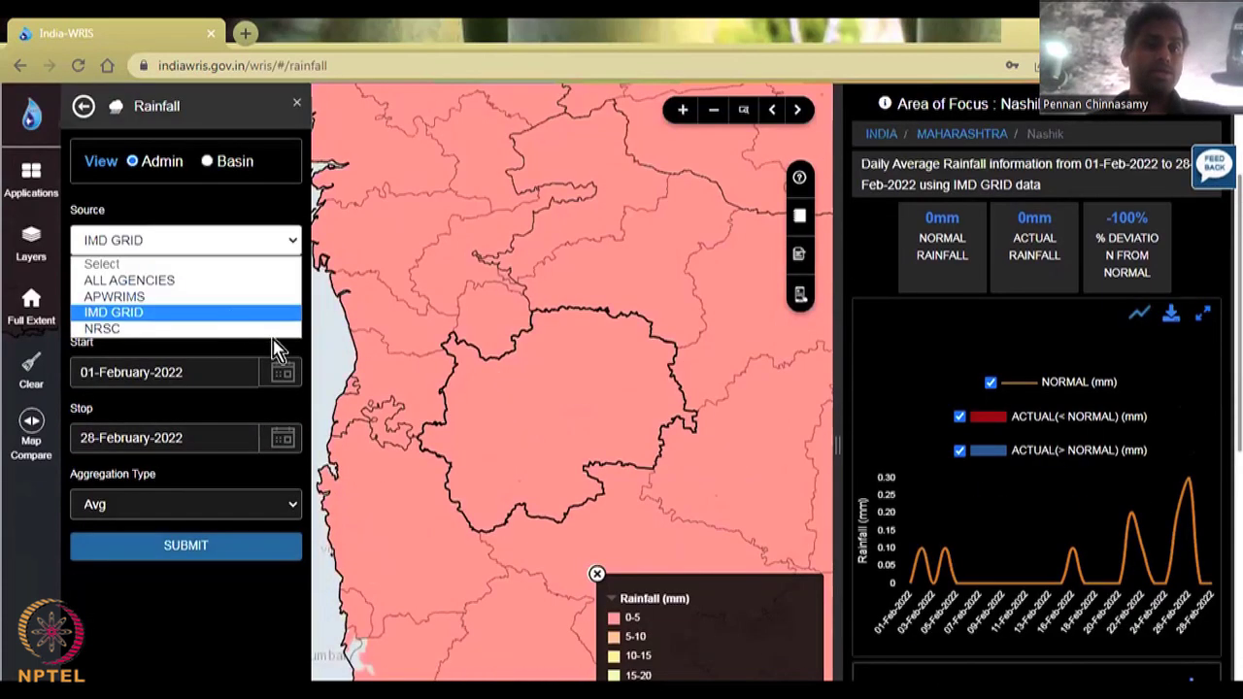
{"action": "left_click", "coordinate": [235, 283]}
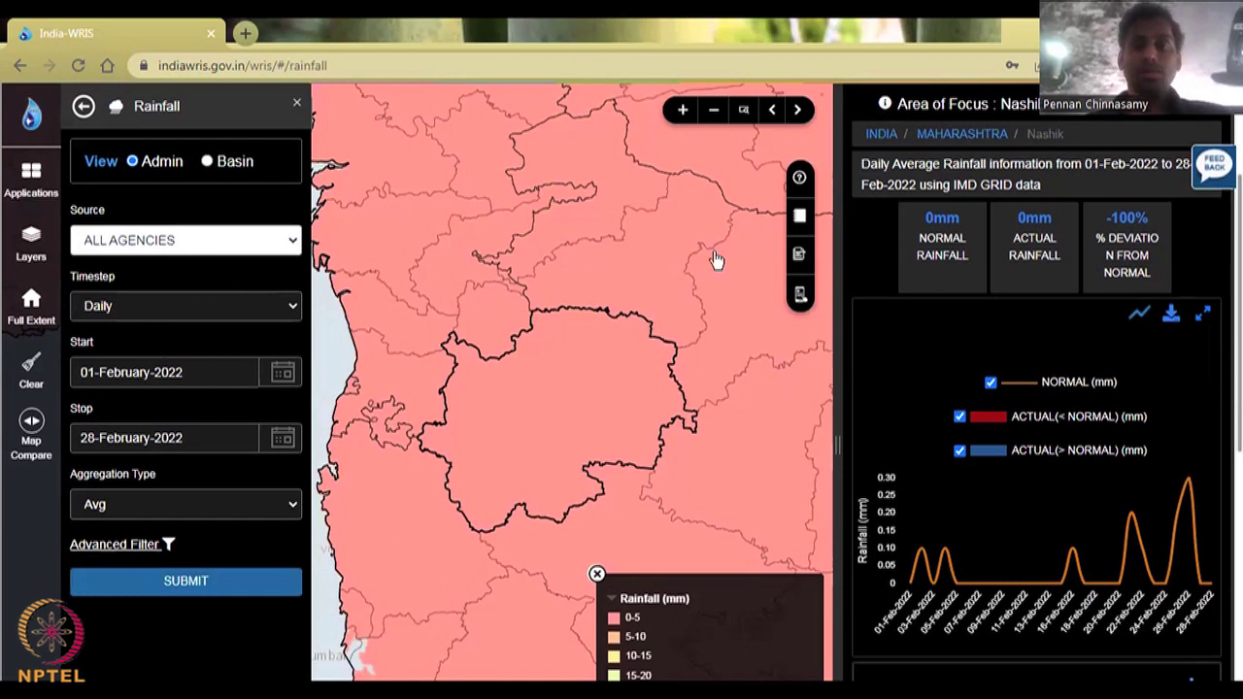
{"action": "left_click", "coordinate": [44, 308]}
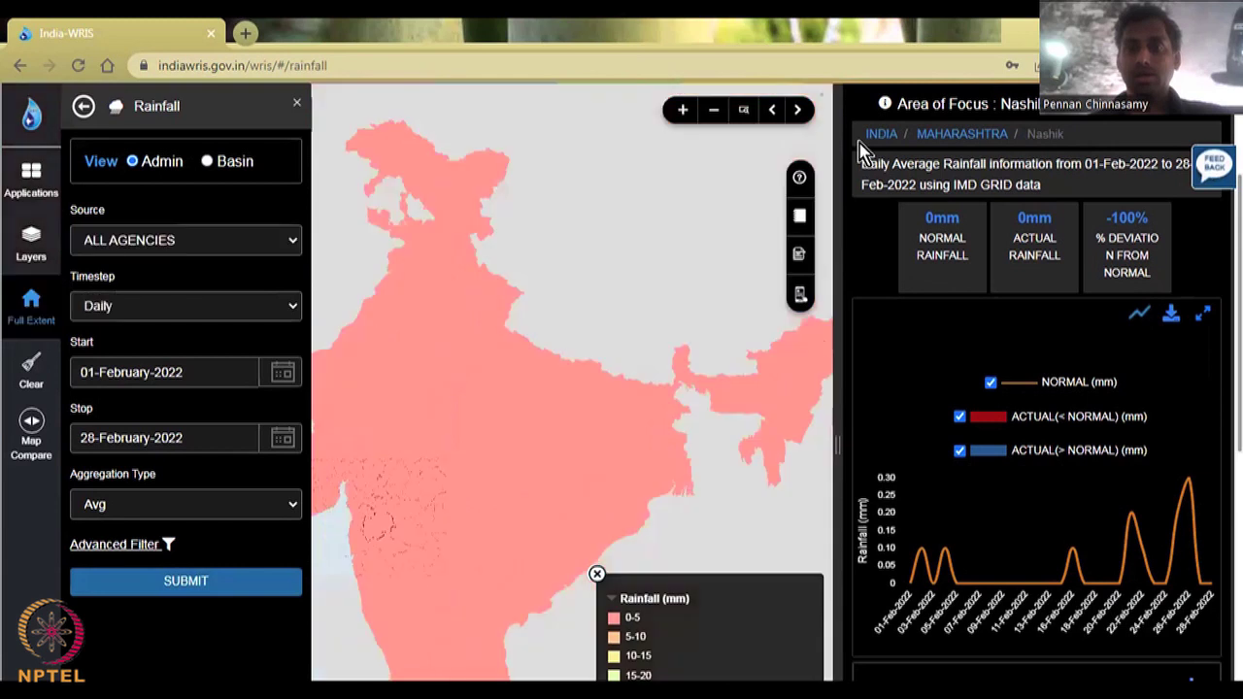
{"action": "left_click", "coordinate": [879, 135]}
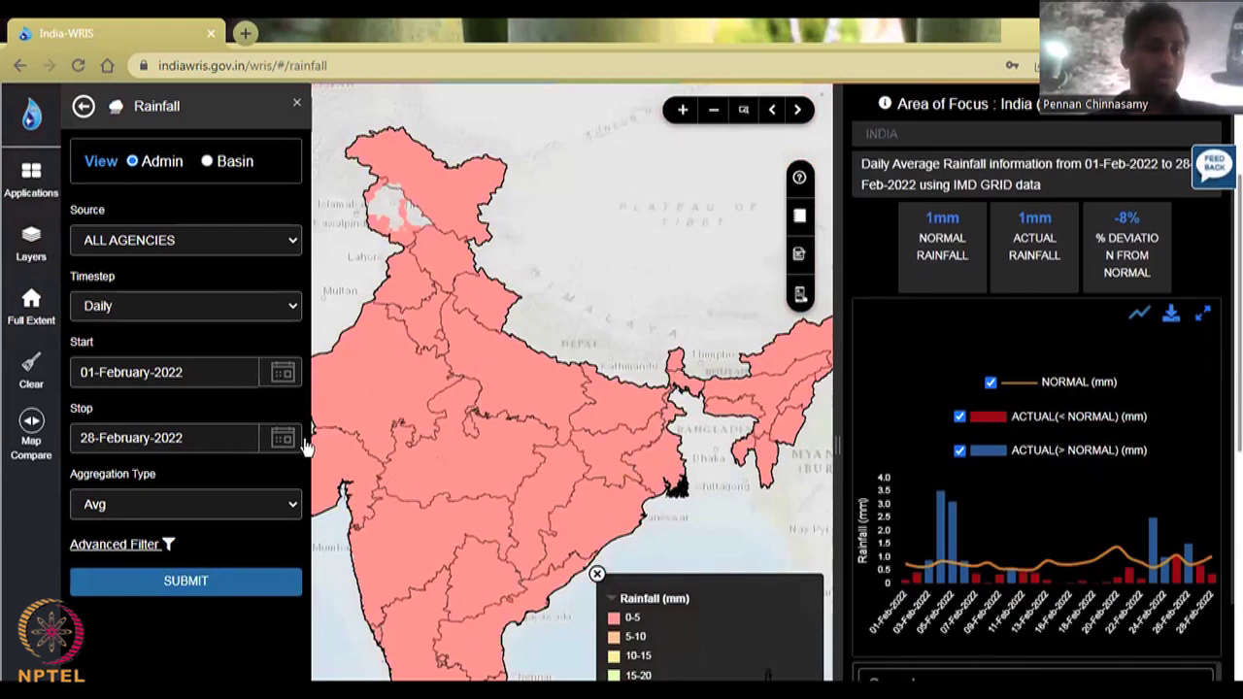
{"action": "left_click", "coordinate": [282, 372]}
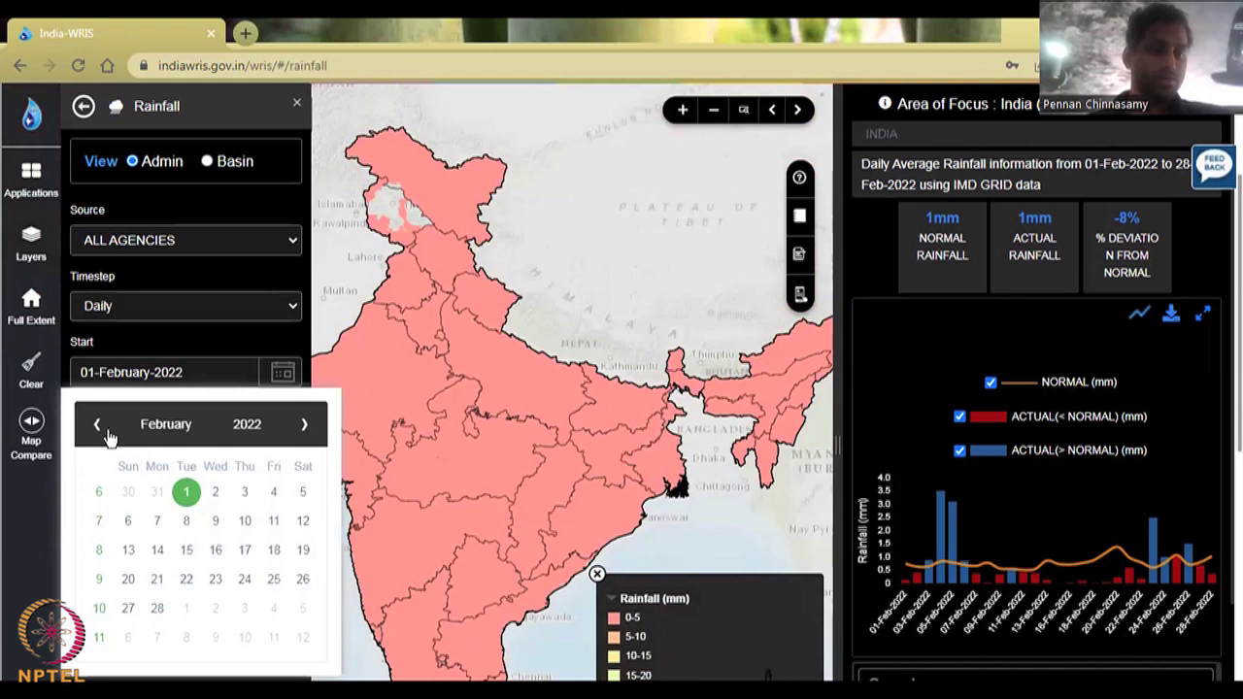
Step: Query Monthly rainfall, Sum aggregation, for January–December 2021, plotting 23,318 All Agencies stations
{"action": "left_click", "coordinate": [175, 305]}
{"action": "left_click", "coordinate": [175, 362]}
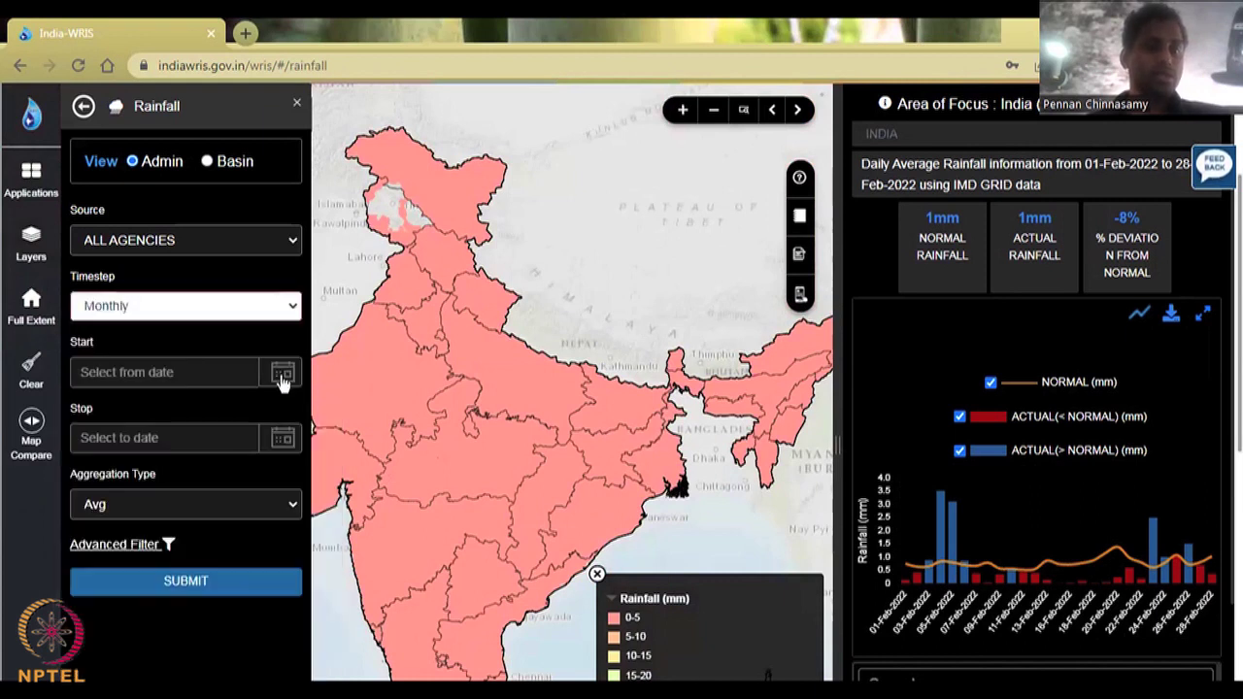
{"action": "left_click", "coordinate": [84, 443]}
{"action": "left_click", "coordinate": [98, 426]}
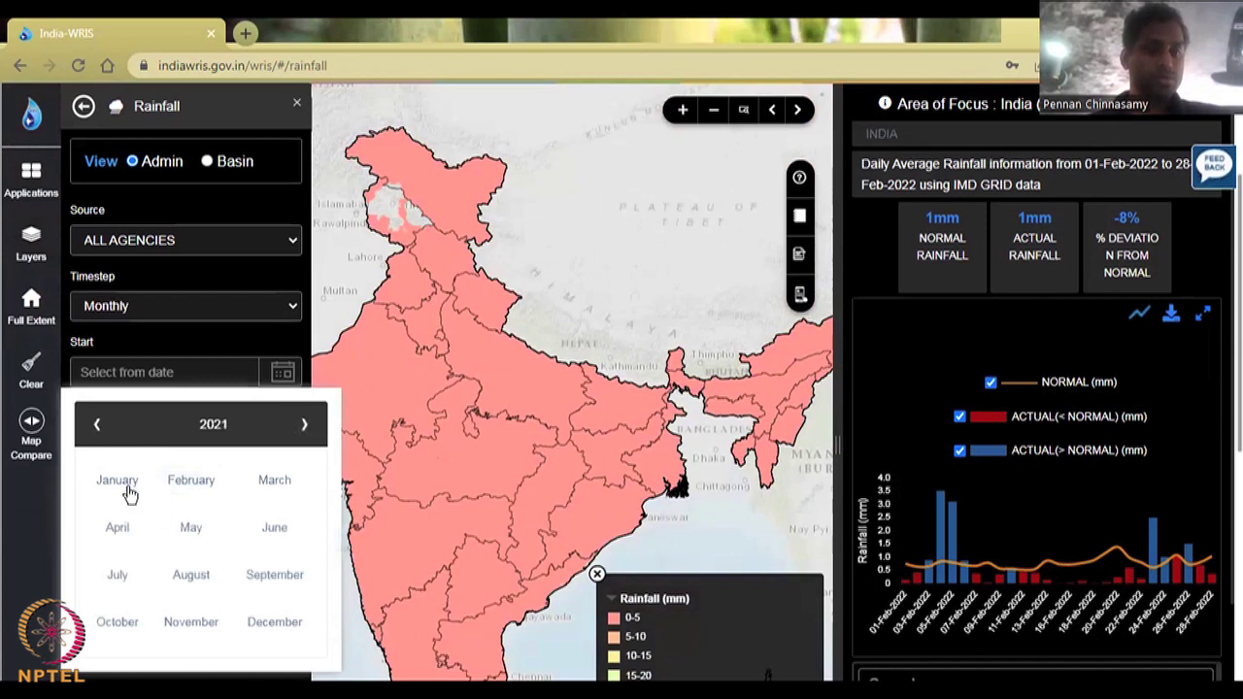
{"action": "left_click", "coordinate": [132, 491]}
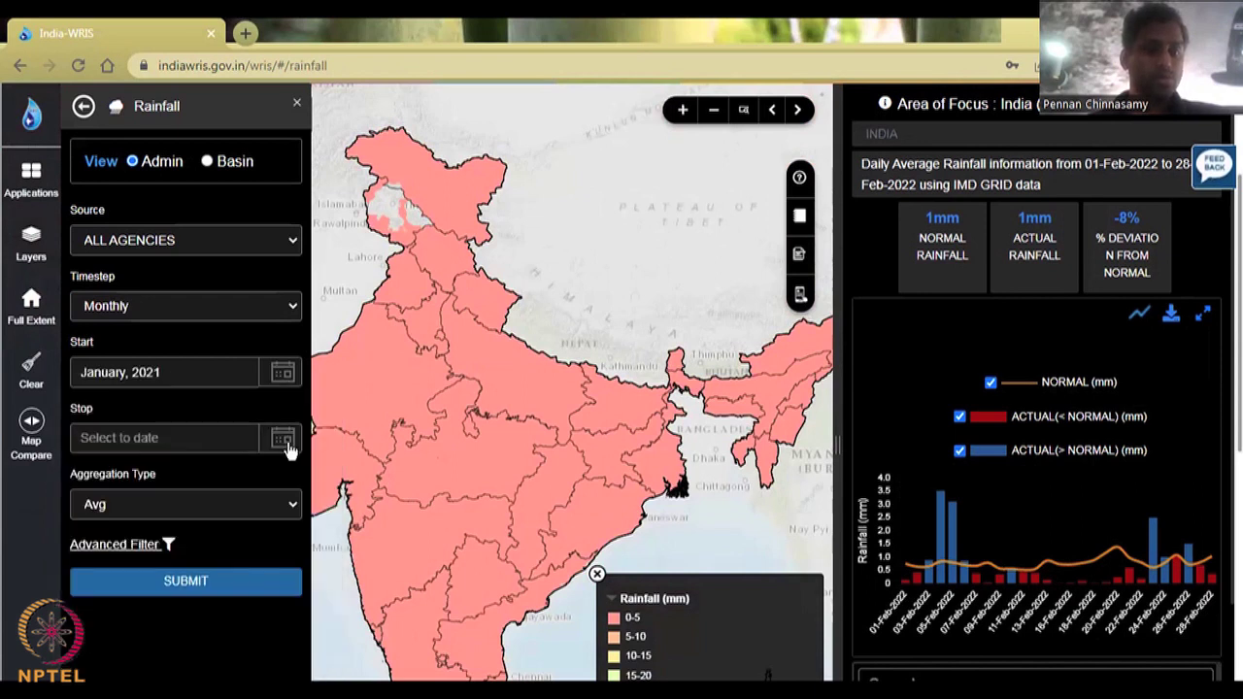
{"action": "scroll", "coordinate": [294, 522], "scroll_direction": "down", "scroll_amount": 2}
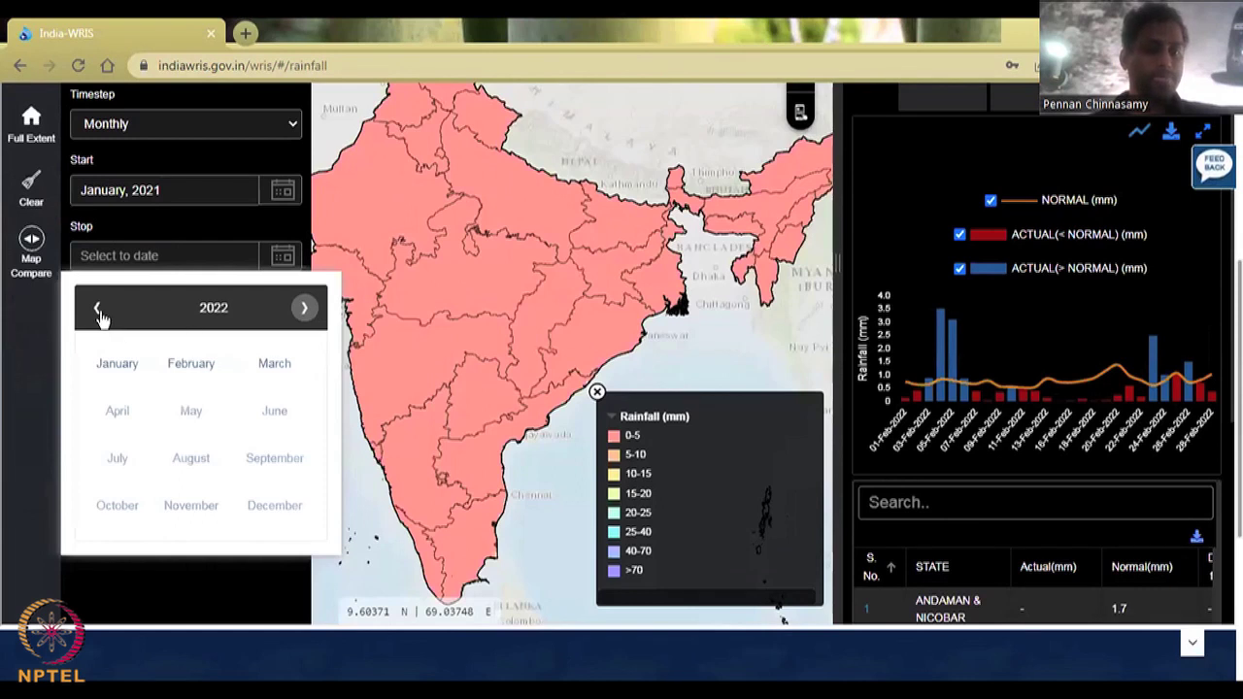
{"action": "left_click", "coordinate": [275, 506]}
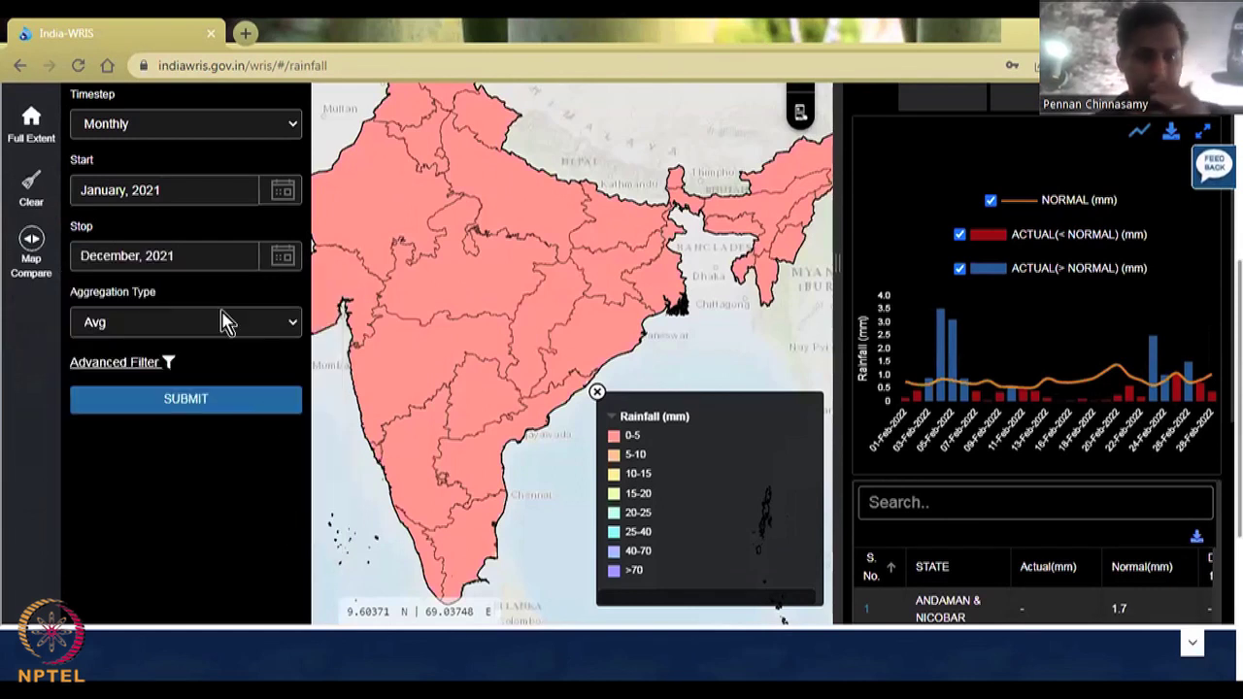
{"action": "scroll", "coordinate": [208, 443], "scroll_direction": "up", "scroll_amount": 1}
{"action": "left_click", "coordinate": [212, 379]}
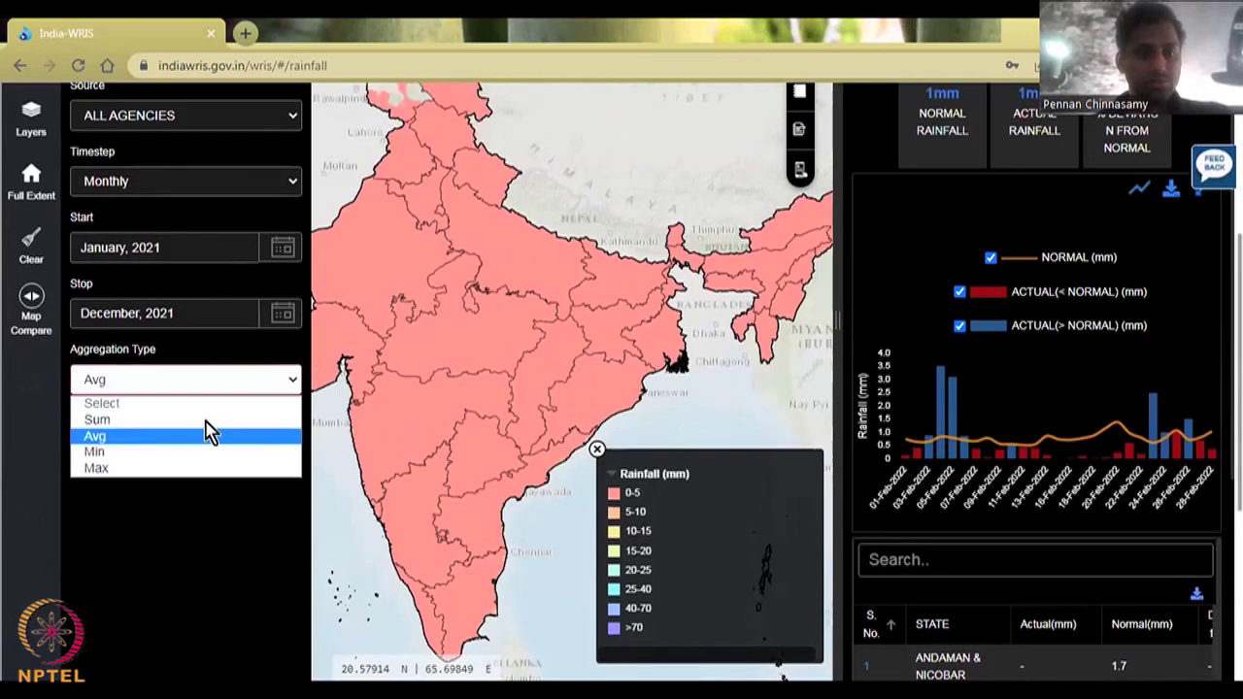
{"action": "left_click", "coordinate": [231, 419]}
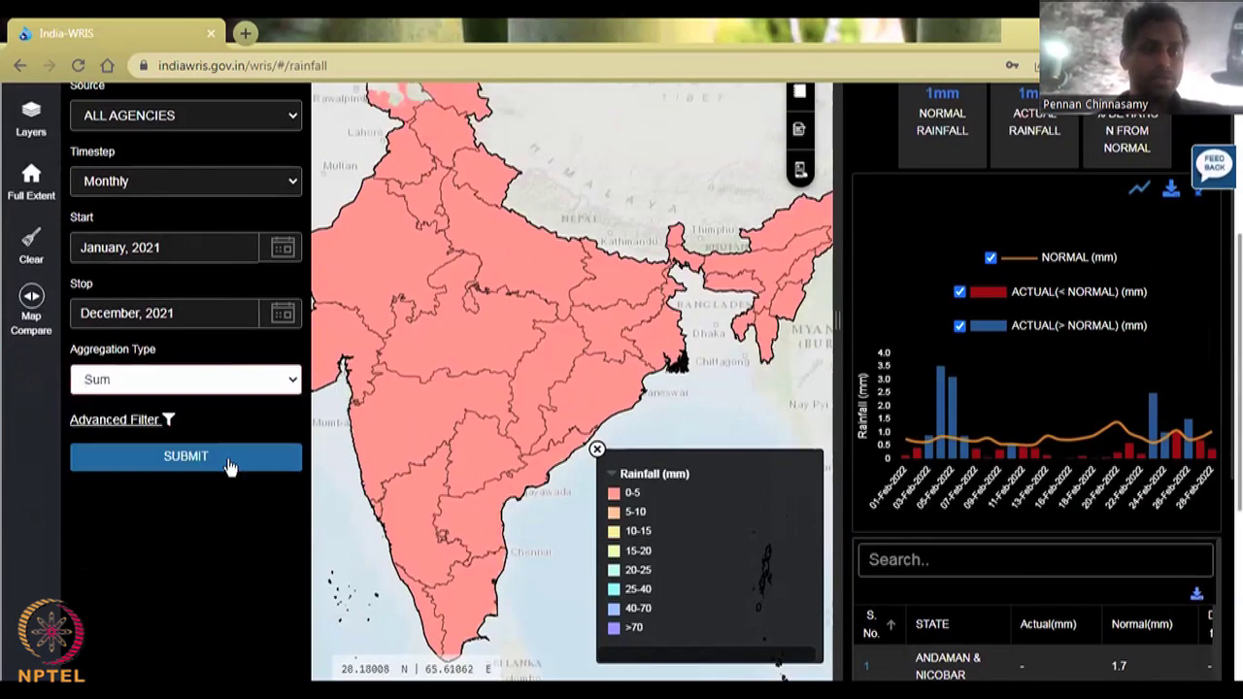
{"action": "left_click", "coordinate": [231, 458]}
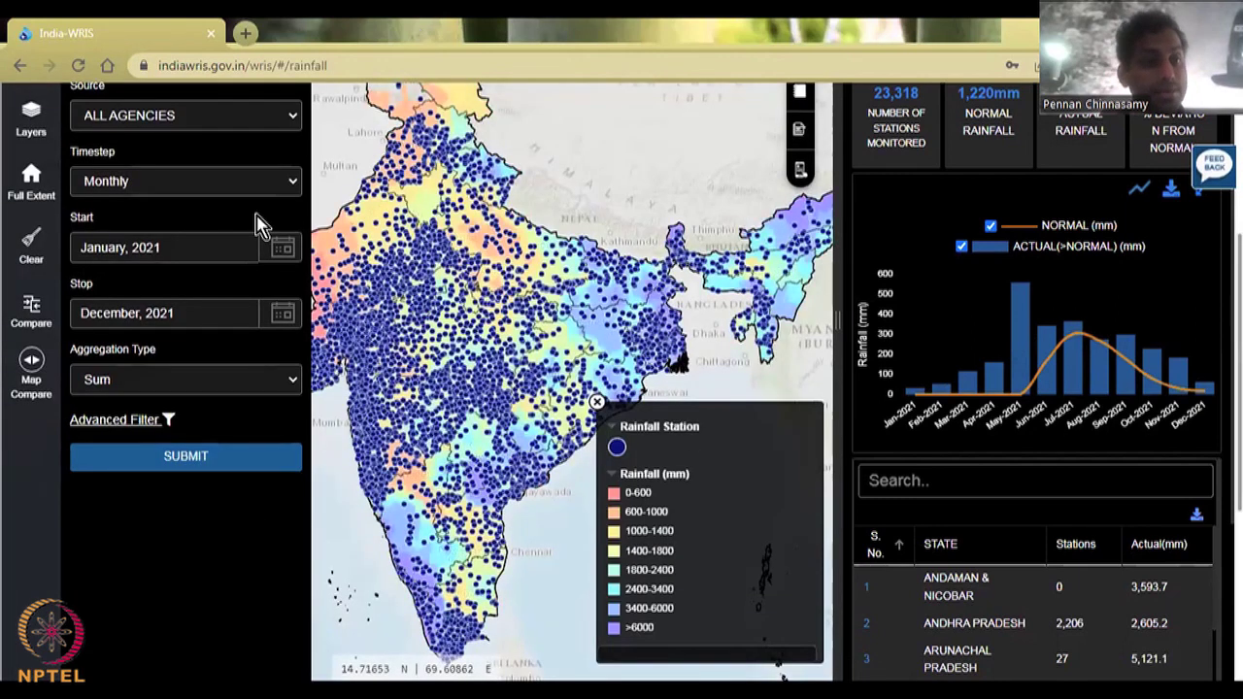
Step: Zoom the rainfall map in and pan to the Maharashtra coastline just north of Mumbai
{"action": "scroll", "coordinate": [241, 260], "scroll_direction": "up", "scroll_amount": 1}
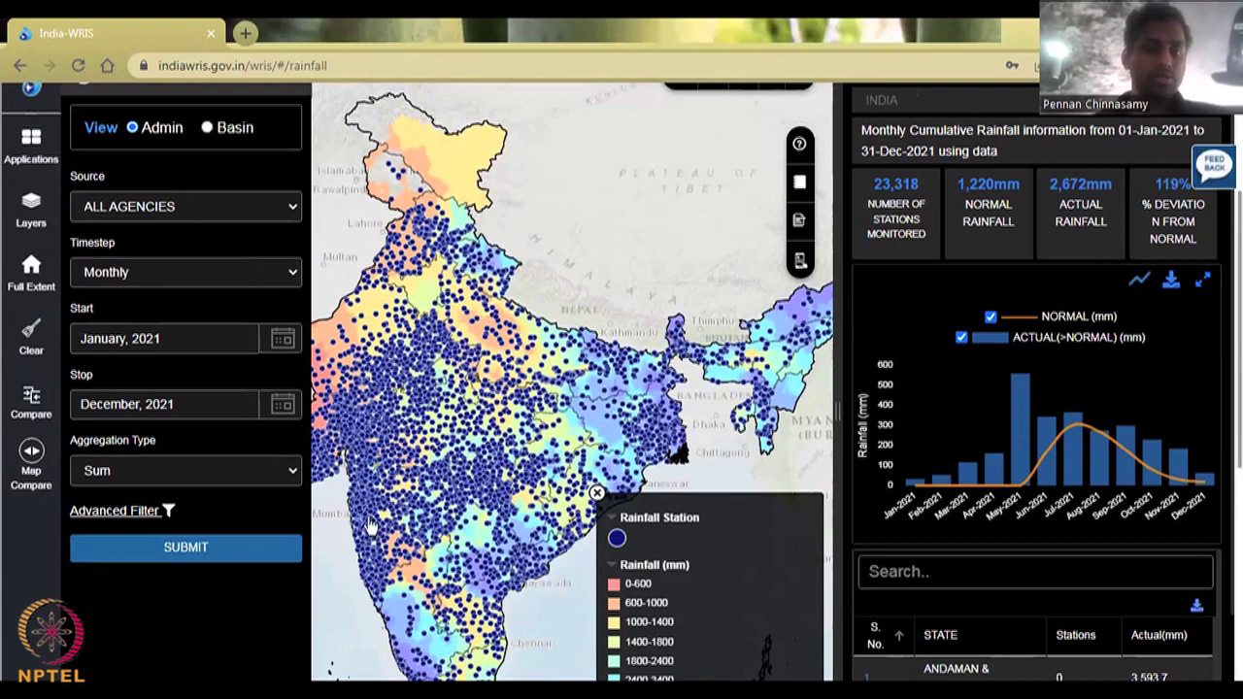
{"action": "scroll", "coordinate": [371, 517], "scroll_direction": "up", "scroll_amount": 3}
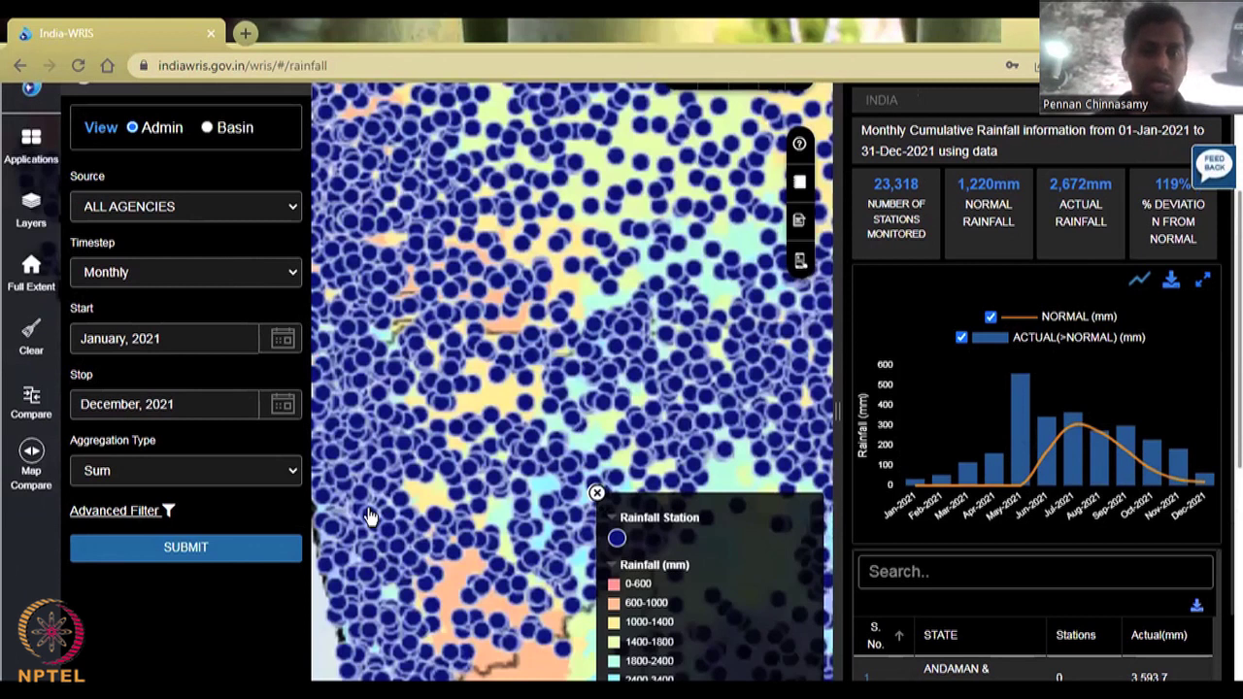
{"action": "left_click_drag", "start_coordinate": [425, 488], "coordinate": [808, 357]}
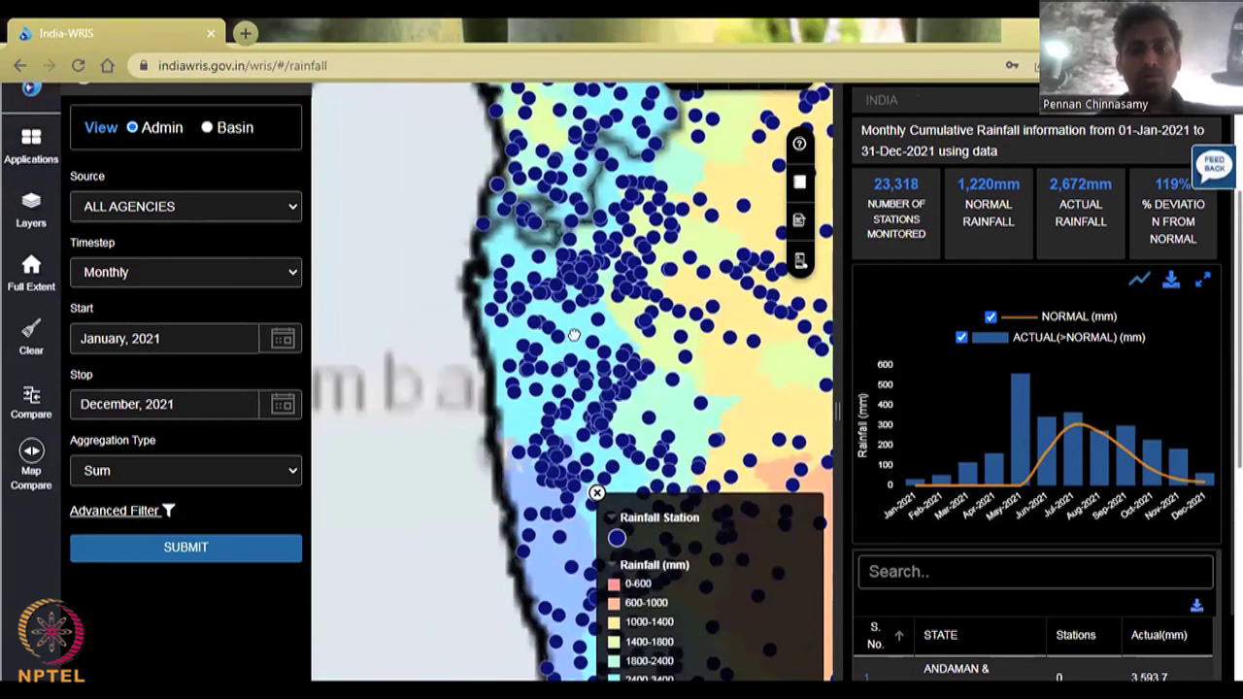
{"action": "left_click_drag", "start_coordinate": [427, 353], "coordinate": [344, 467]}
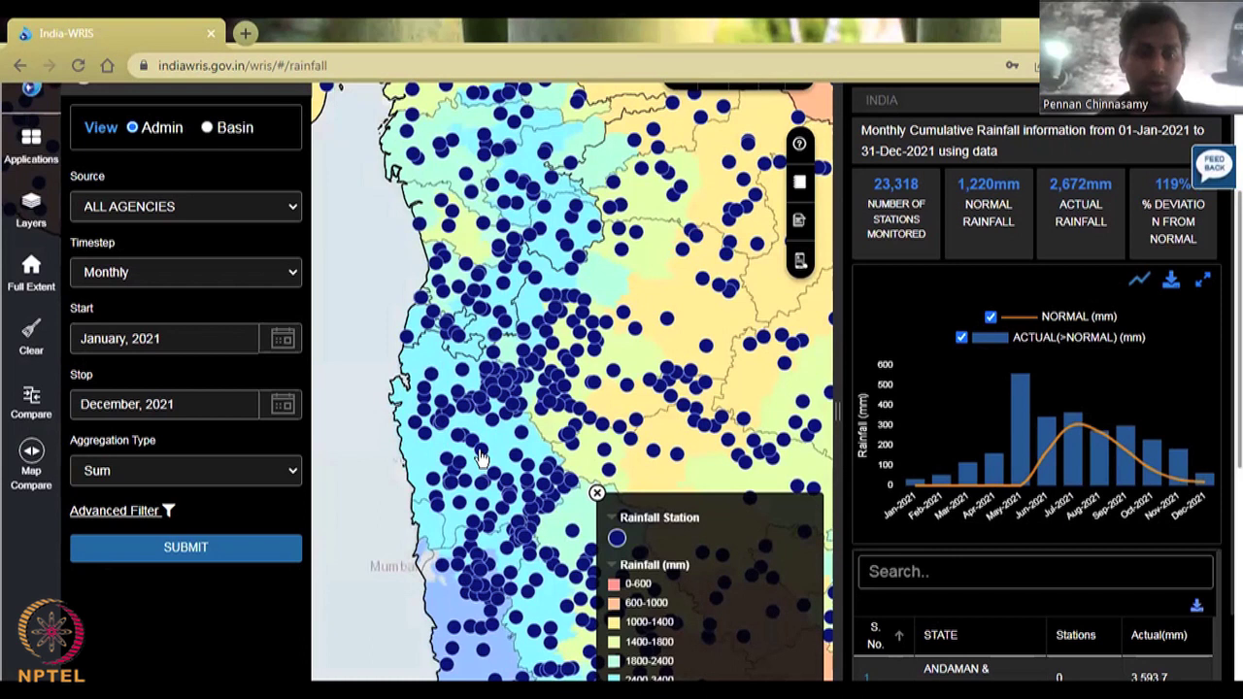
Step: Show the Waghiwali station details and select its latitude and longitude value
{"action": "left_click", "coordinate": [481, 457]}
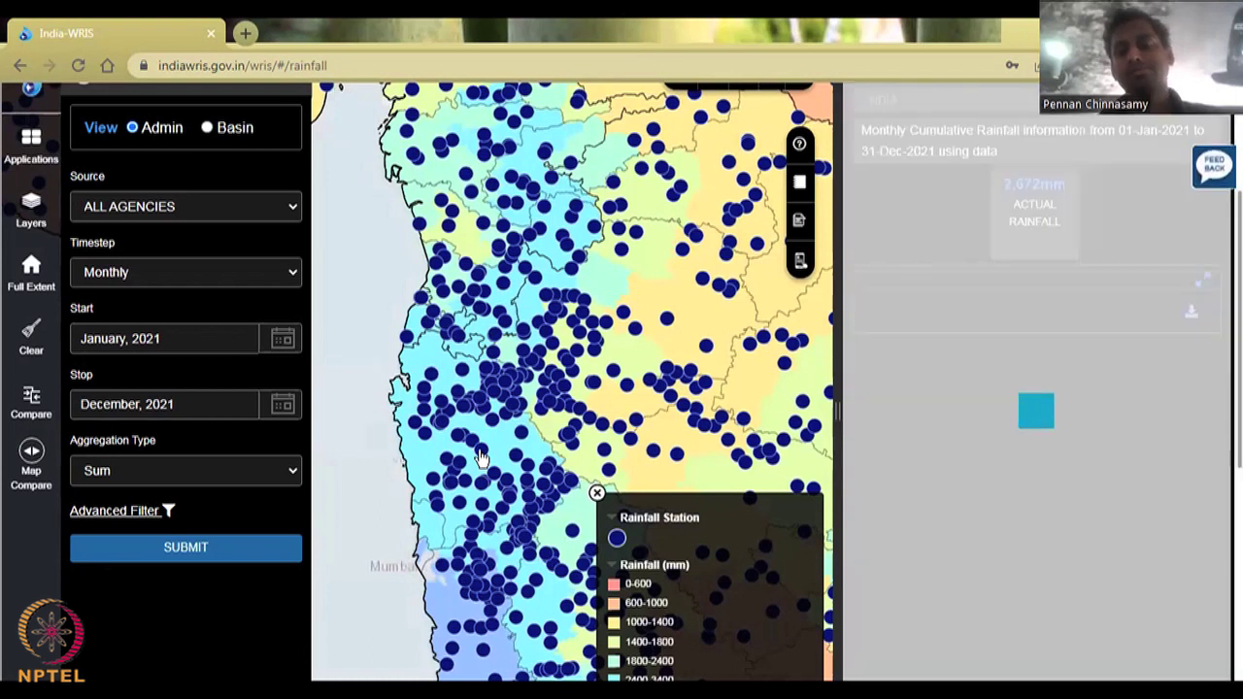
{"action": "scroll", "coordinate": [481, 456], "scroll_direction": "up", "scroll_amount": 1}
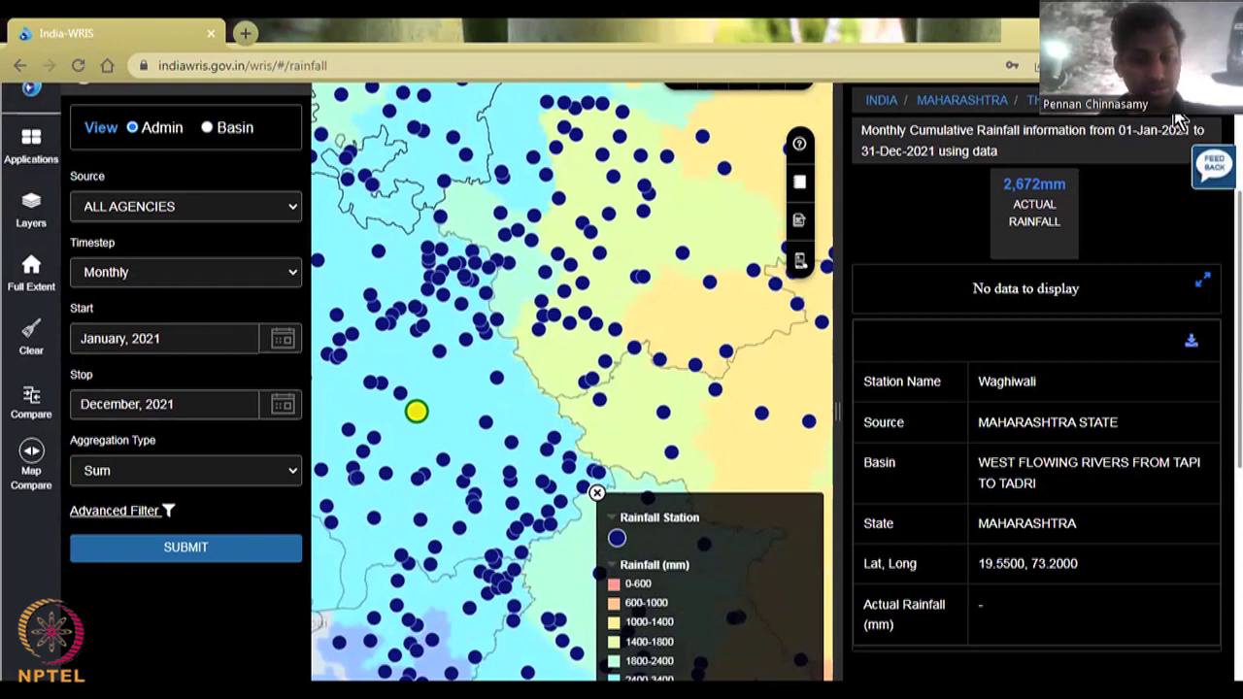
{"action": "scroll", "coordinate": [1178, 120], "scroll_direction": "down", "scroll_amount": 2}
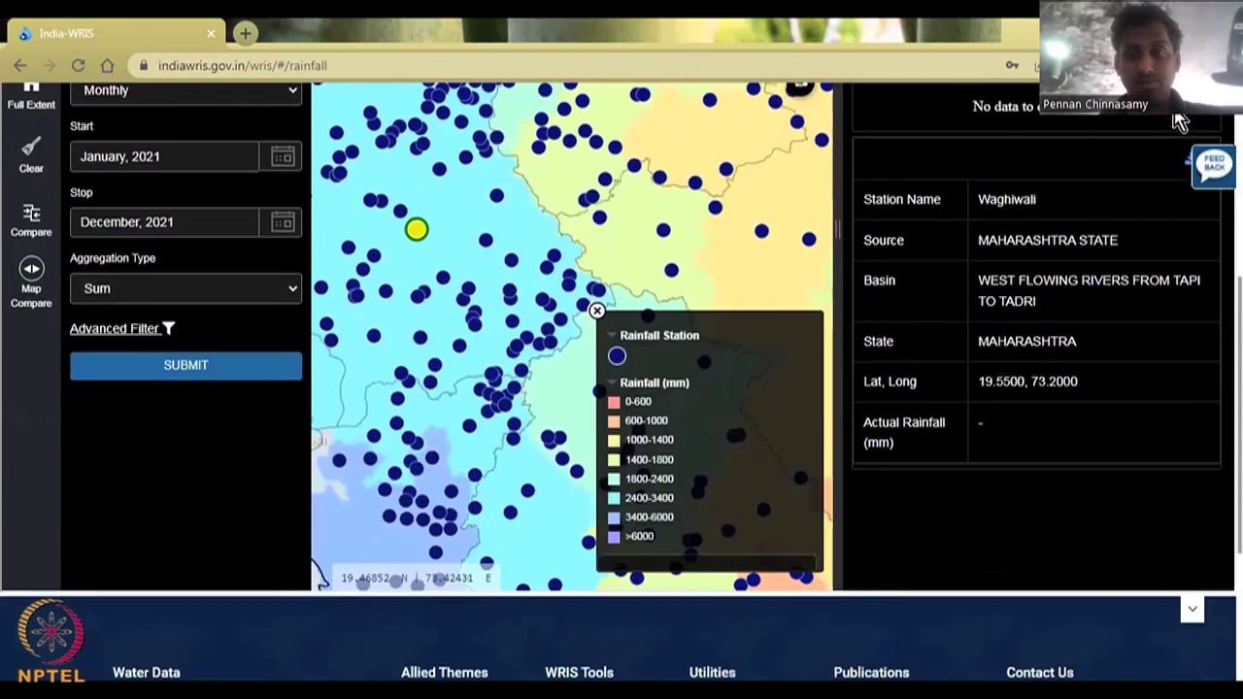
{"action": "triple_click", "coordinate": [983, 379]}
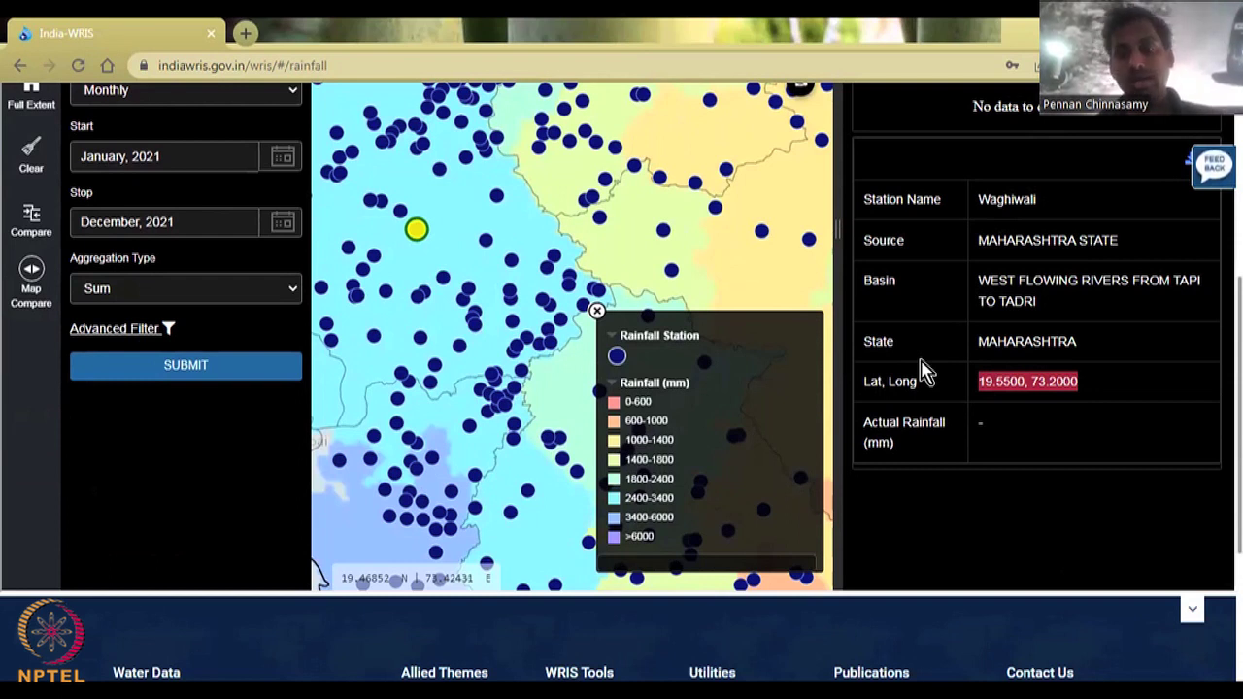
Step: Switch to the nearby Kochale station, a Maharashtra gauge at 19.6464, 73.4419
{"action": "scroll", "coordinate": [1022, 306], "scroll_direction": "up", "scroll_amount": 2}
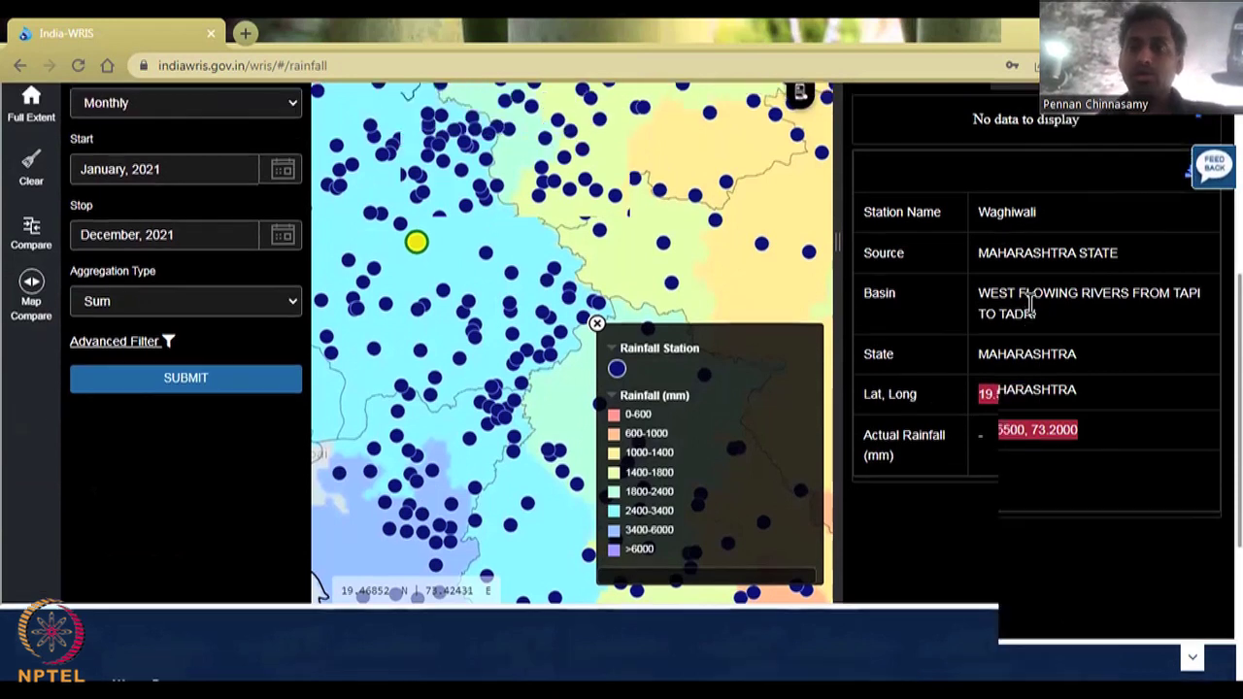
{"action": "scroll", "coordinate": [1121, 320], "scroll_direction": "up", "scroll_amount": 2}
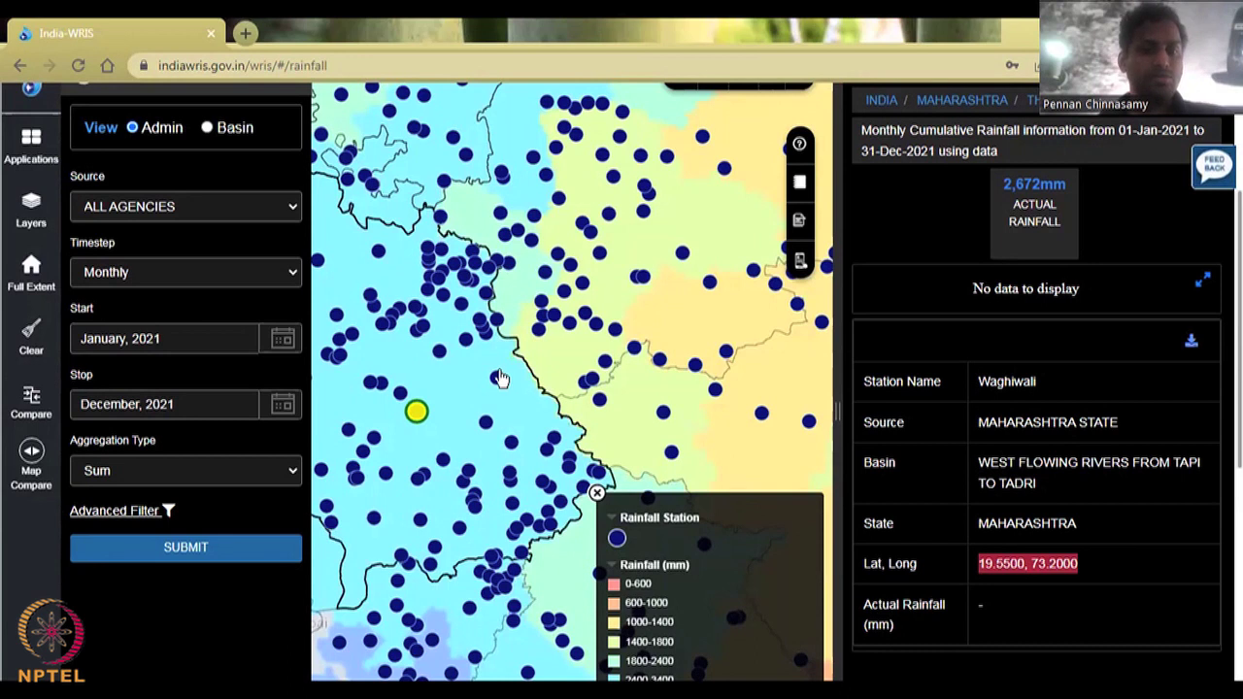
{"action": "left_click", "coordinate": [719, 532]}
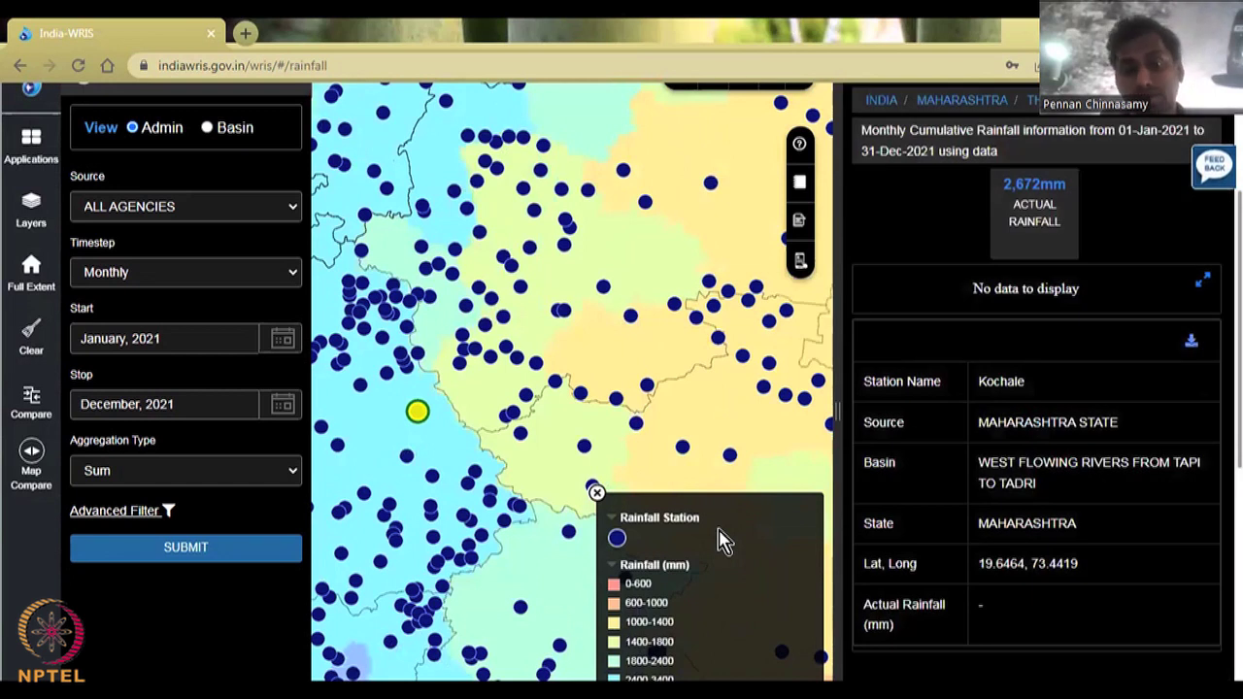
Step: Load the Mokhada station's details and its 2021 monthly rainfall chart
{"action": "left_click", "coordinate": [596, 537]}
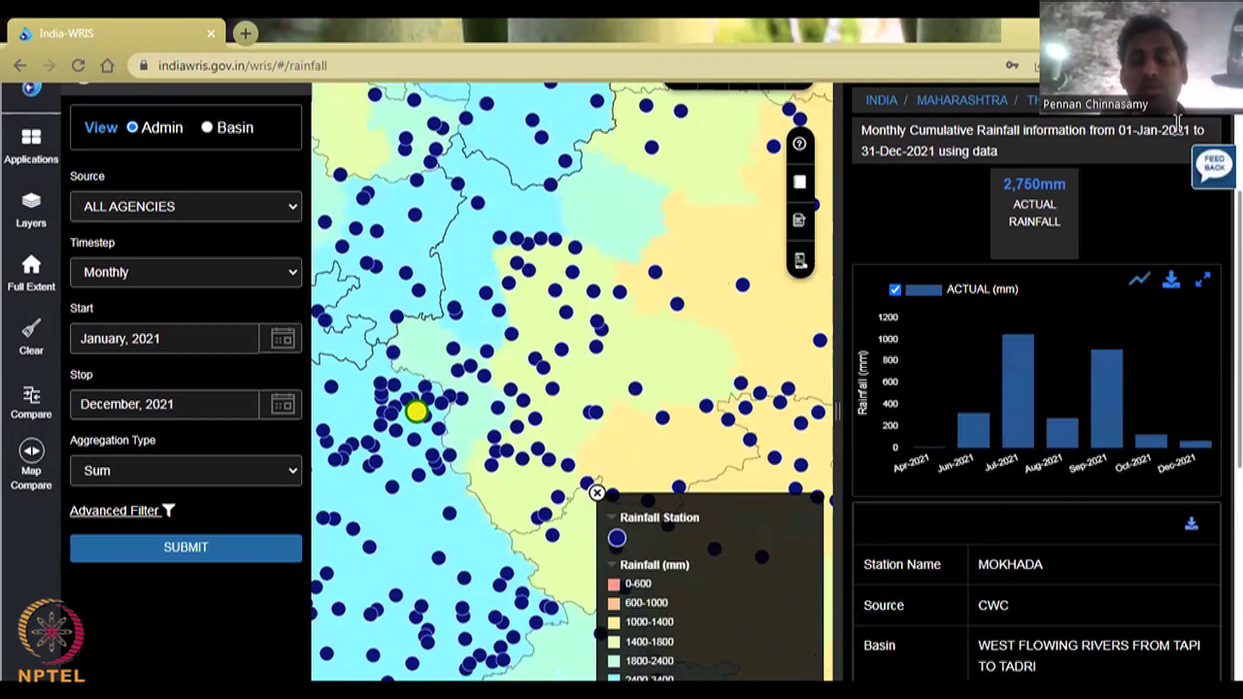
{"action": "mouse_move", "coordinate": [883, 431]}
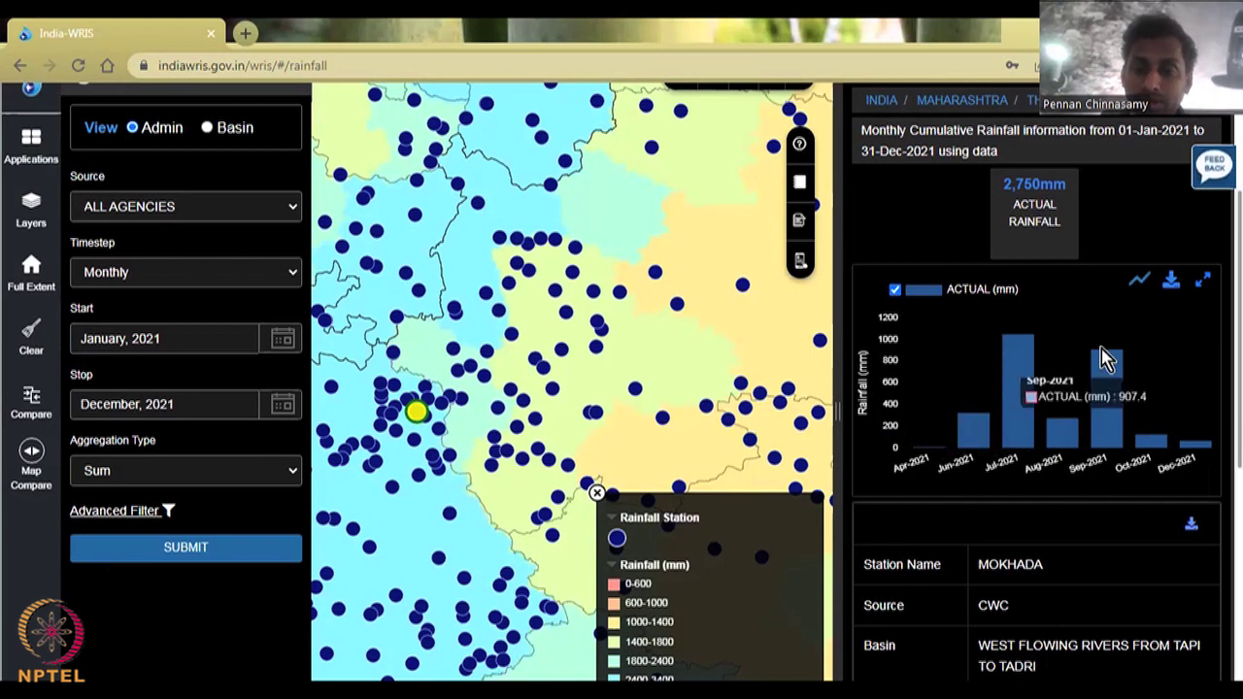
{"action": "scroll", "coordinate": [1101, 356], "scroll_direction": "down", "scroll_amount": 1}
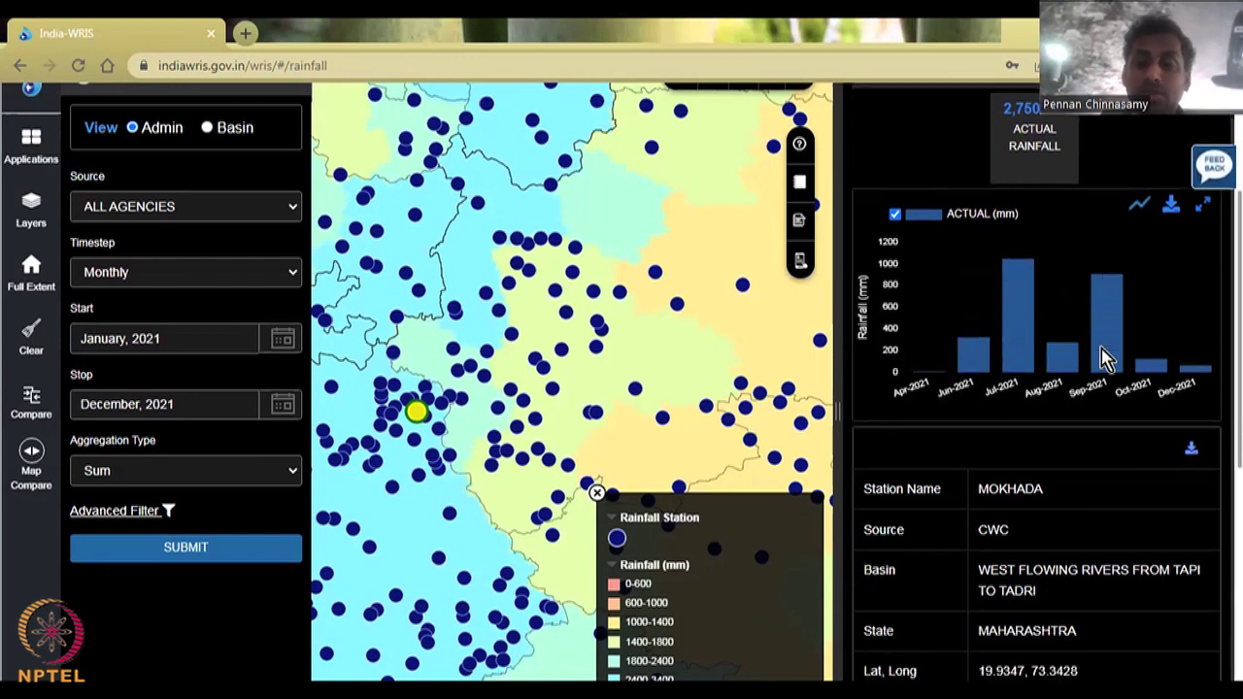
Step: Select the CWC source and 2749.6 mm actual rainfall values, then open the Source agency list
{"action": "double_click", "coordinate": [977, 530]}
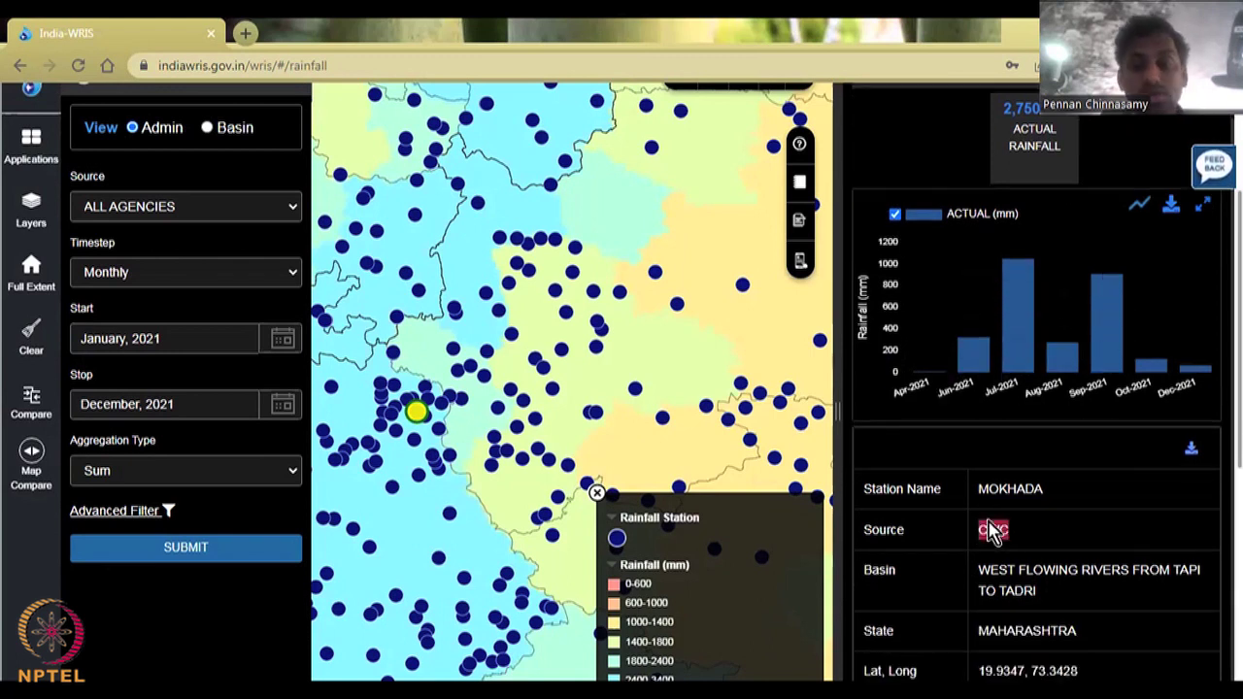
{"action": "scroll", "coordinate": [979, 531], "scroll_direction": "down", "scroll_amount": 1}
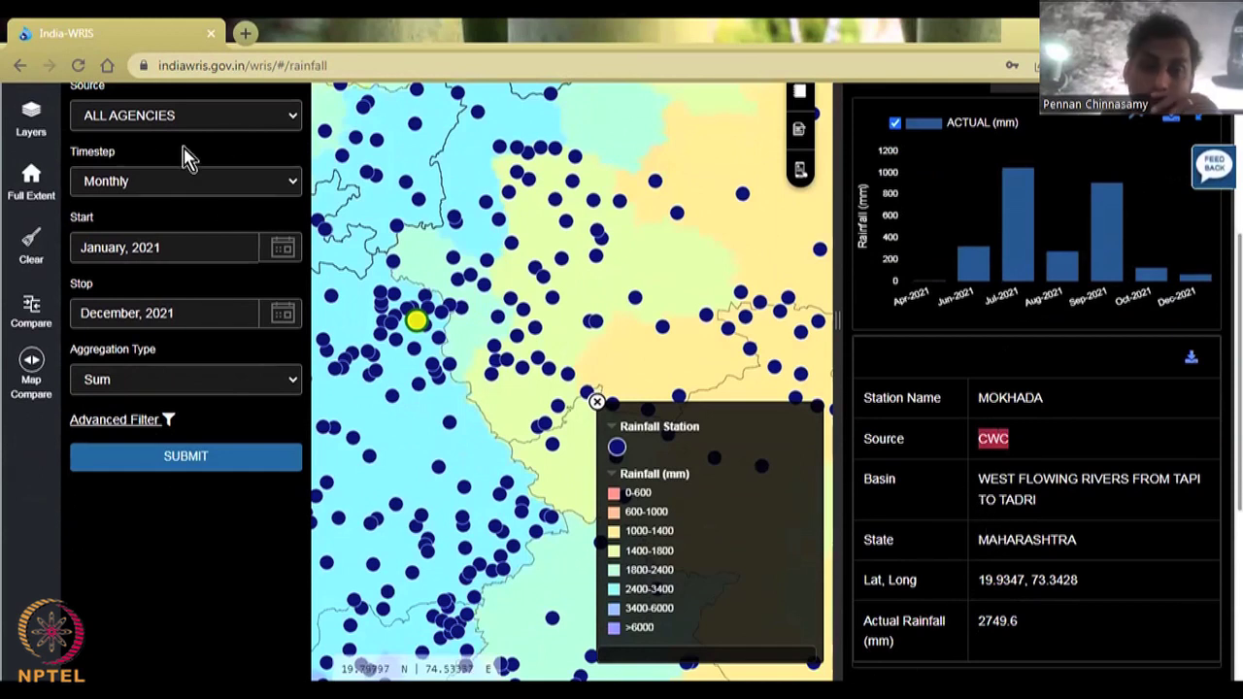
{"action": "left_click", "coordinate": [979, 610]}
{"action": "left_click_drag", "start_coordinate": [979, 610], "coordinate": [970, 622]}
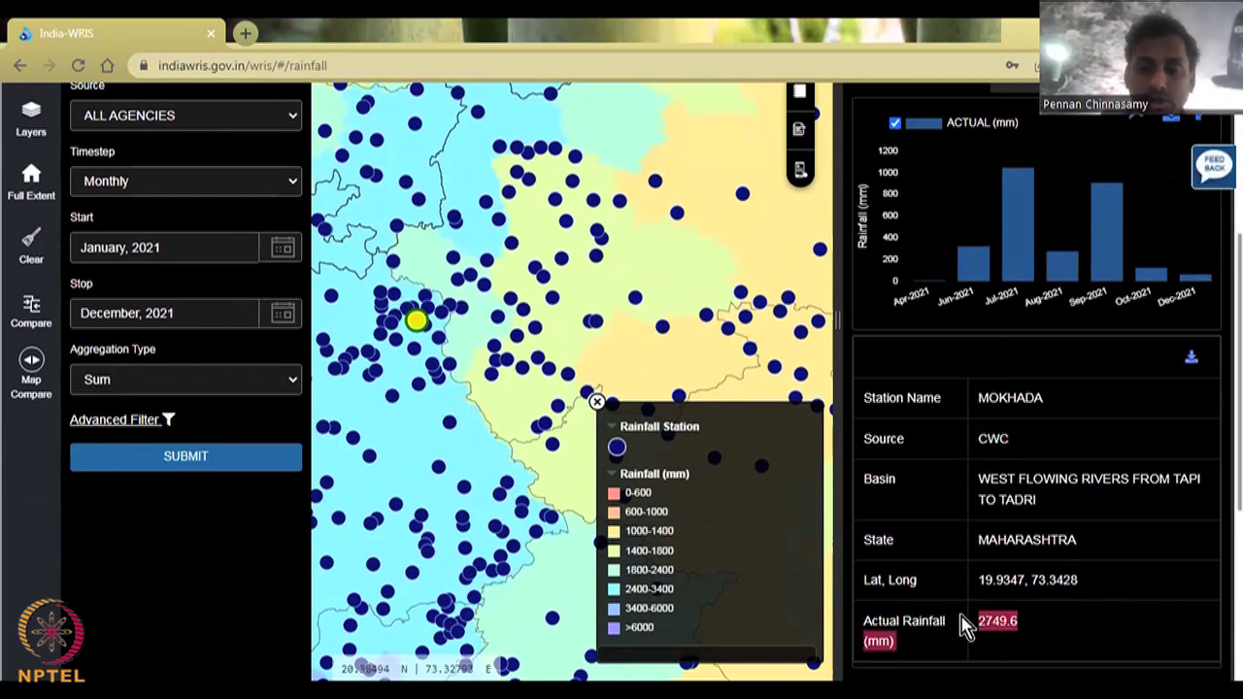
{"action": "left_click", "coordinate": [981, 652]}
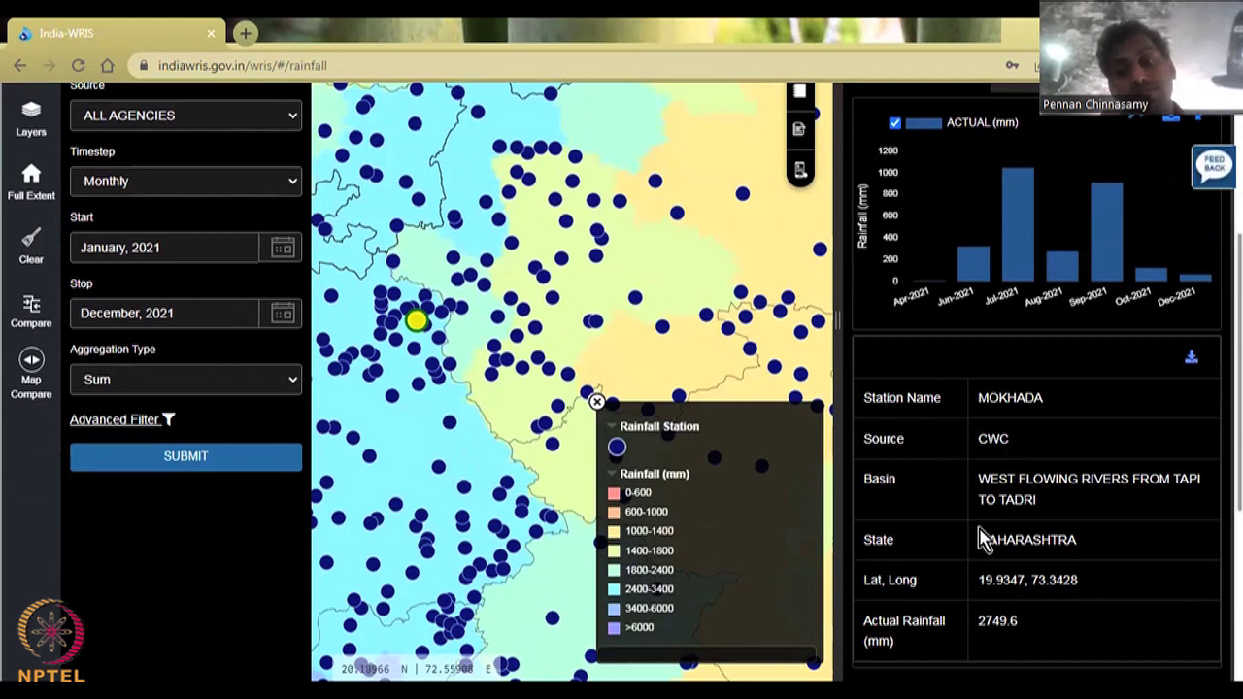
{"action": "double_click", "coordinate": [960, 442]}
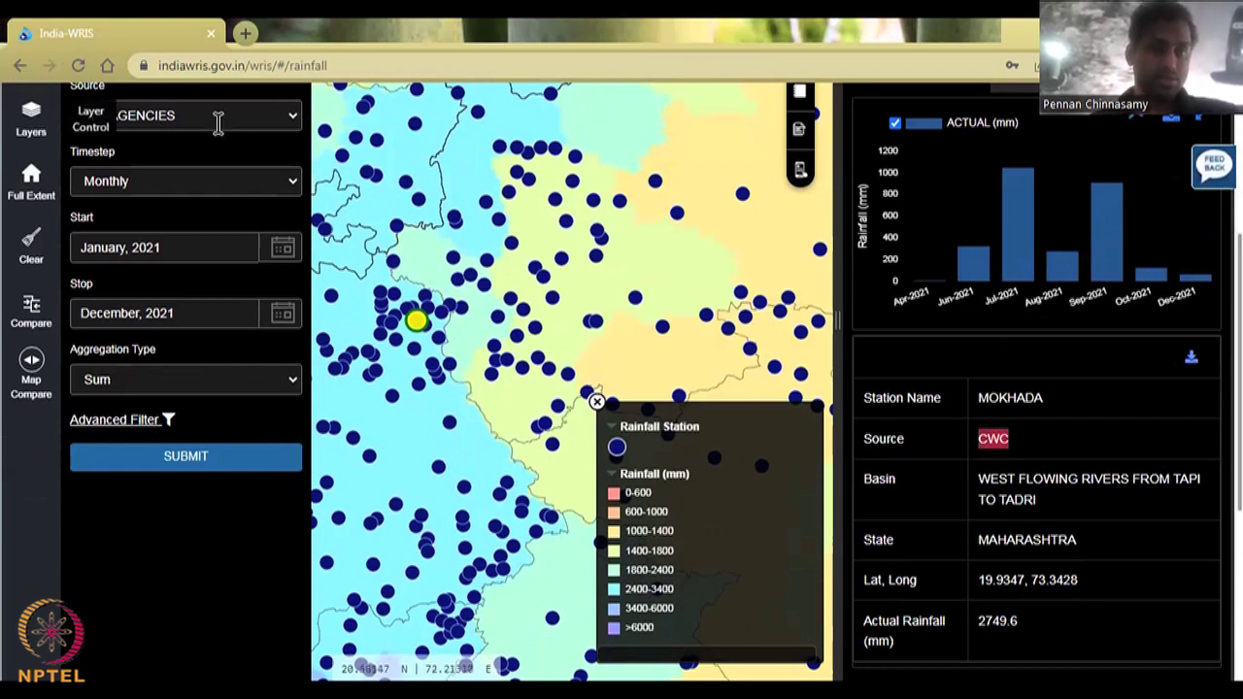
{"action": "left_click", "coordinate": [267, 123]}
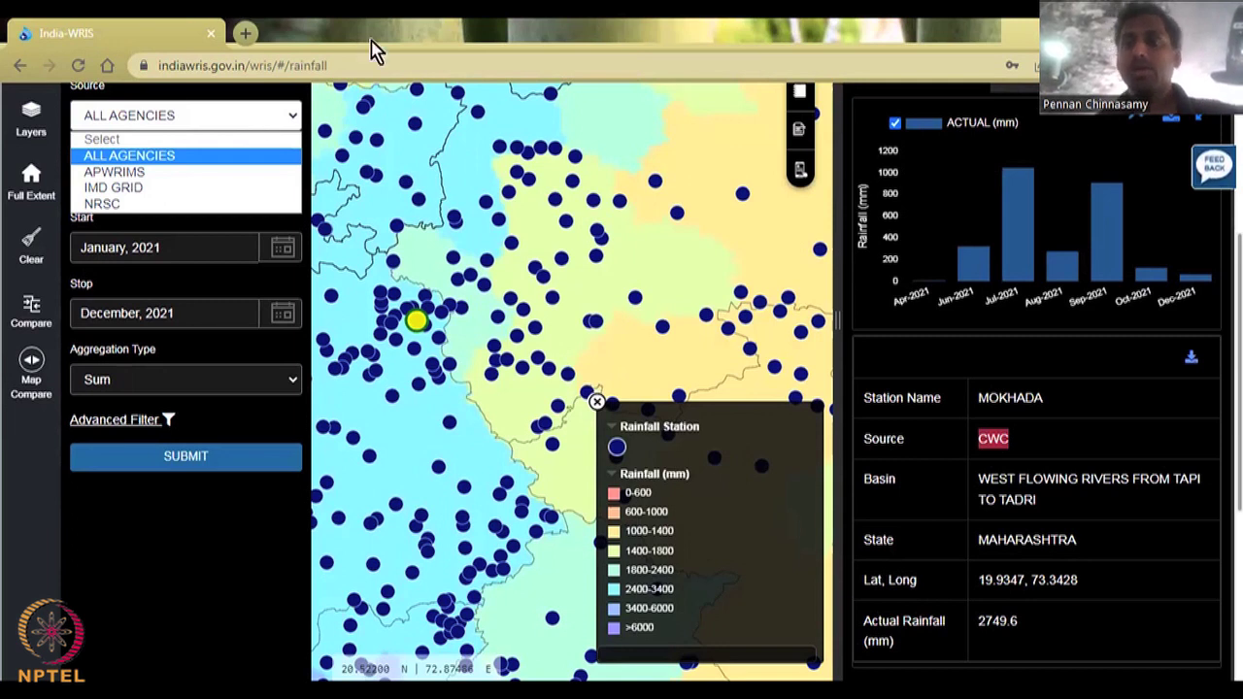
Step: Close the Source list and choose Download as CSV for the Mokhada chart
{"action": "left_click", "coordinate": [1178, 121]}
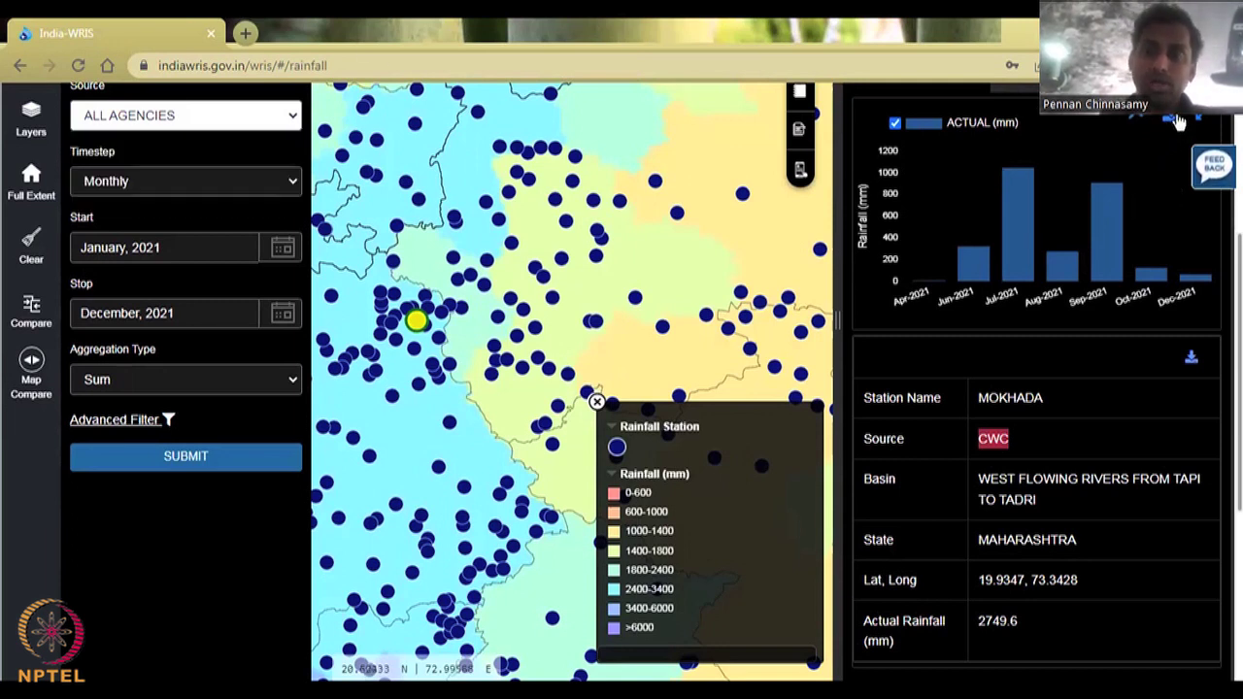
{"action": "left_click", "coordinate": [1178, 121]}
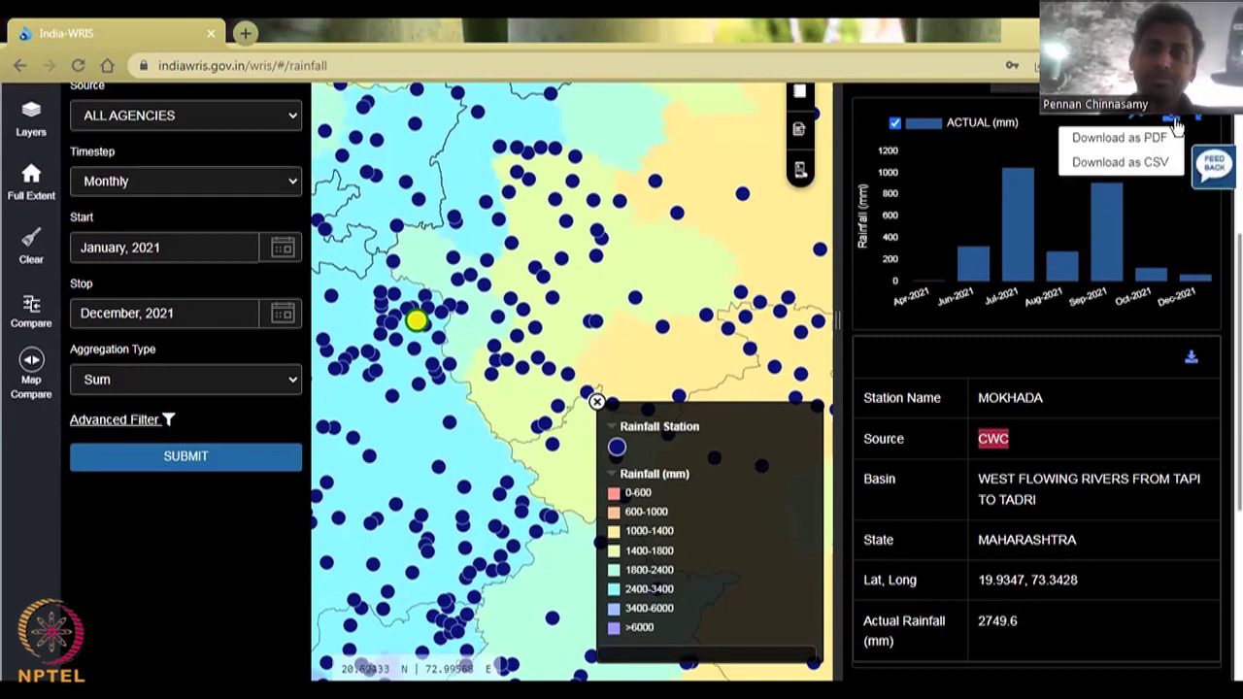
{"action": "left_click", "coordinate": [1154, 169]}
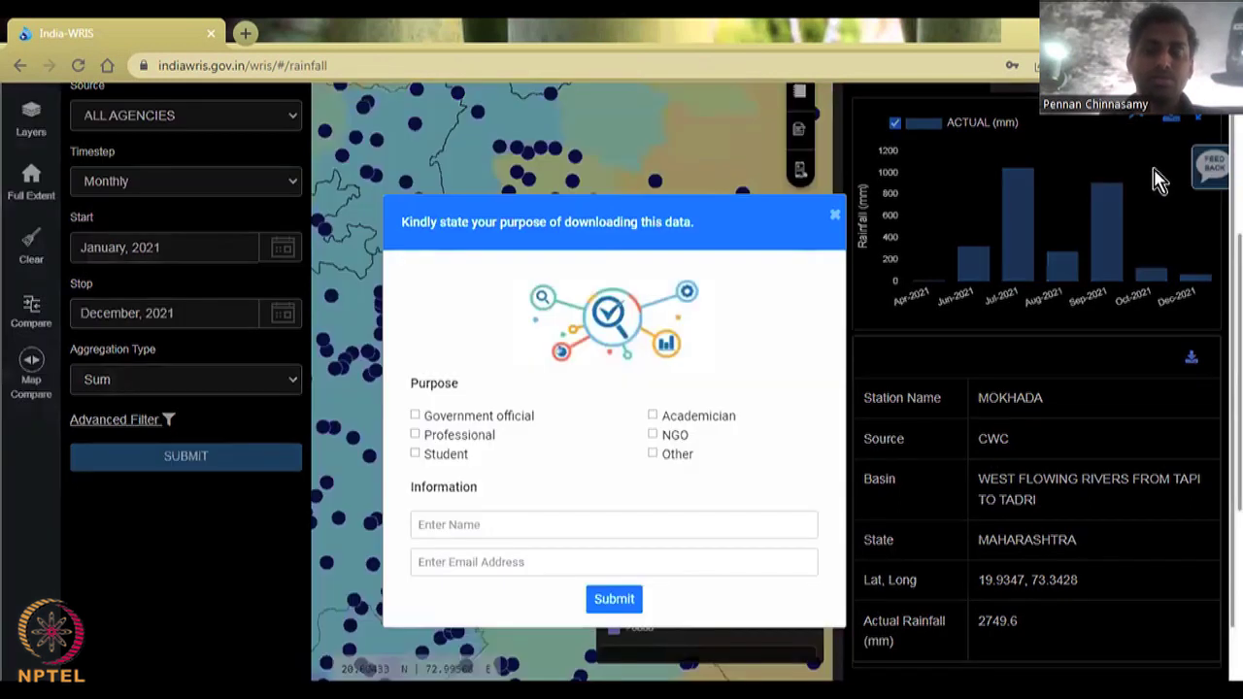
Step: Submit the download form as Government official with a name and e-mail address
{"action": "left_click", "coordinate": [418, 418]}
{"action": "left_click", "coordinate": [553, 522]}
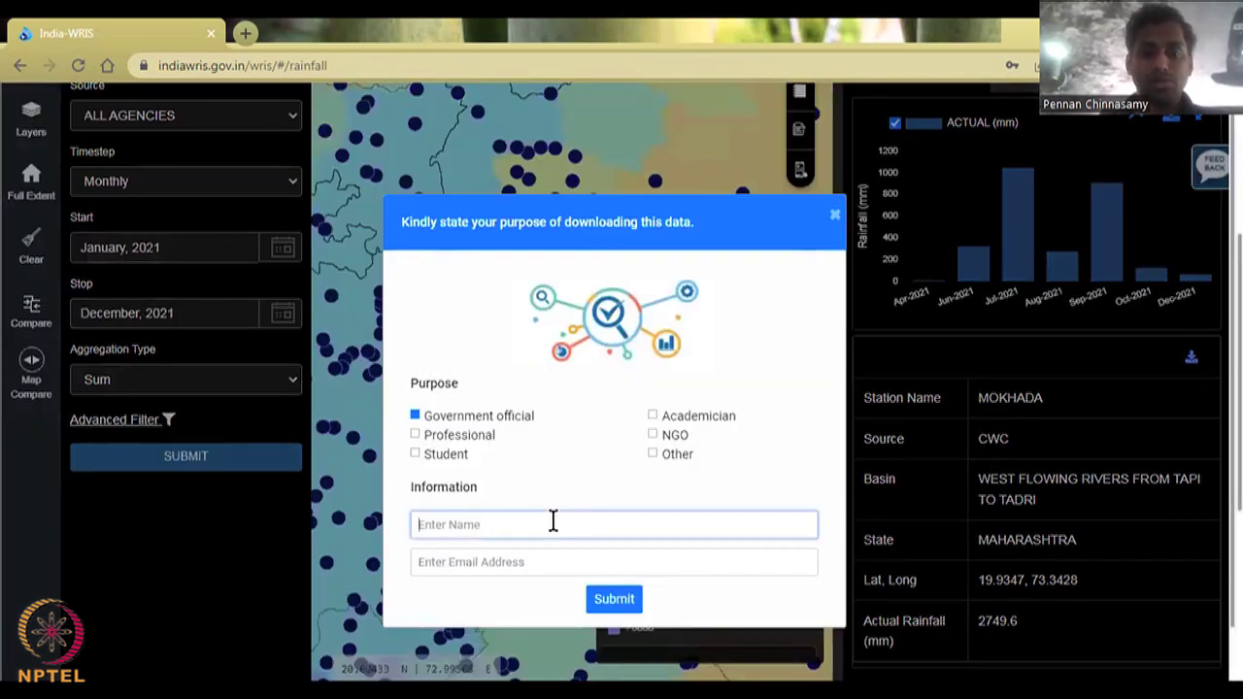
{"action": "type", "text": "PC"}
{"action": "key", "text": "Tab"}
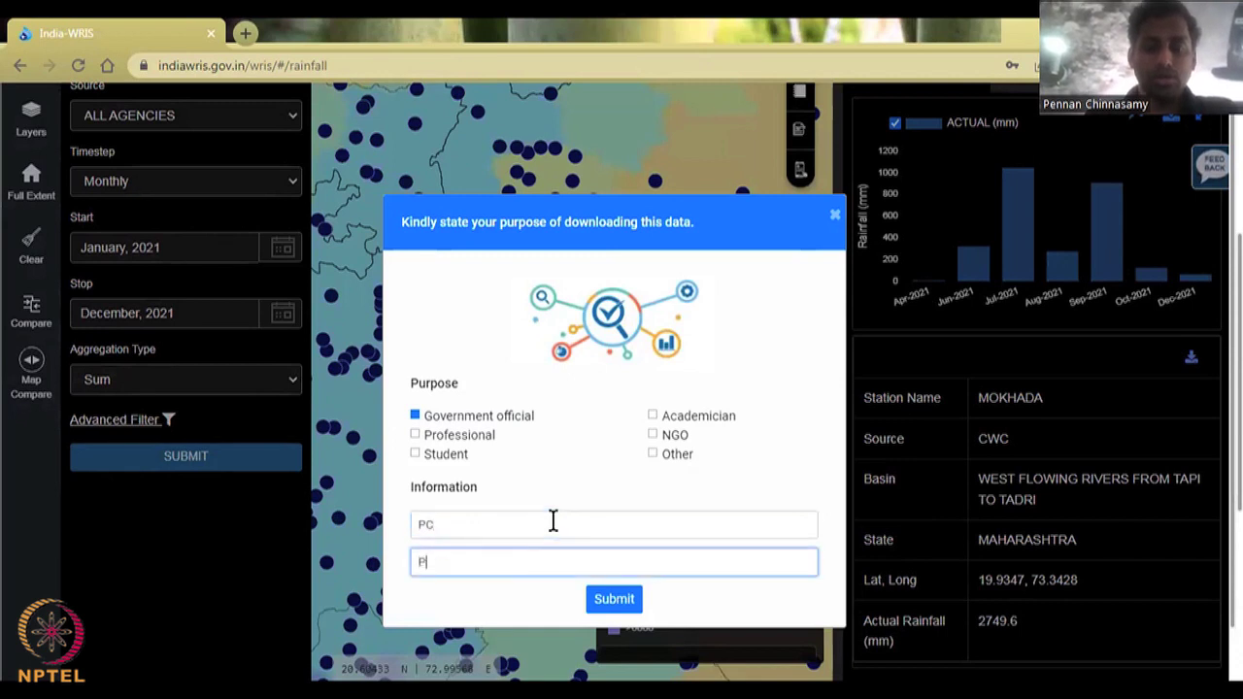
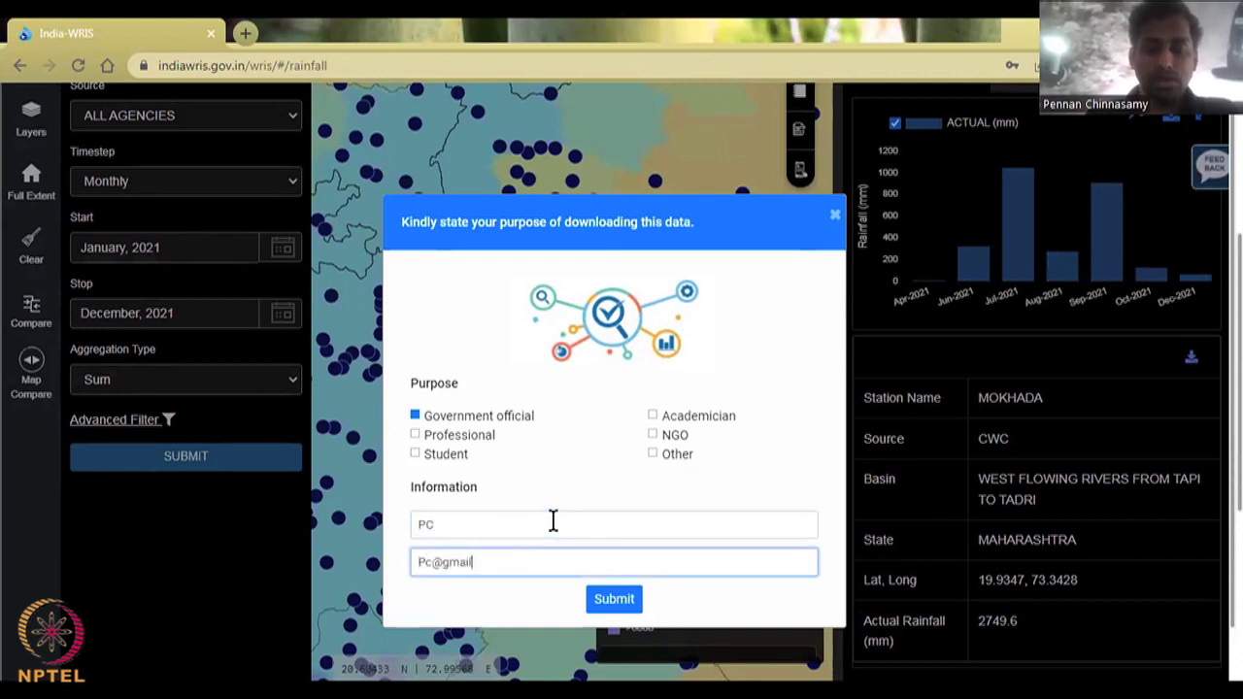
{"action": "key", "text": "Return"}
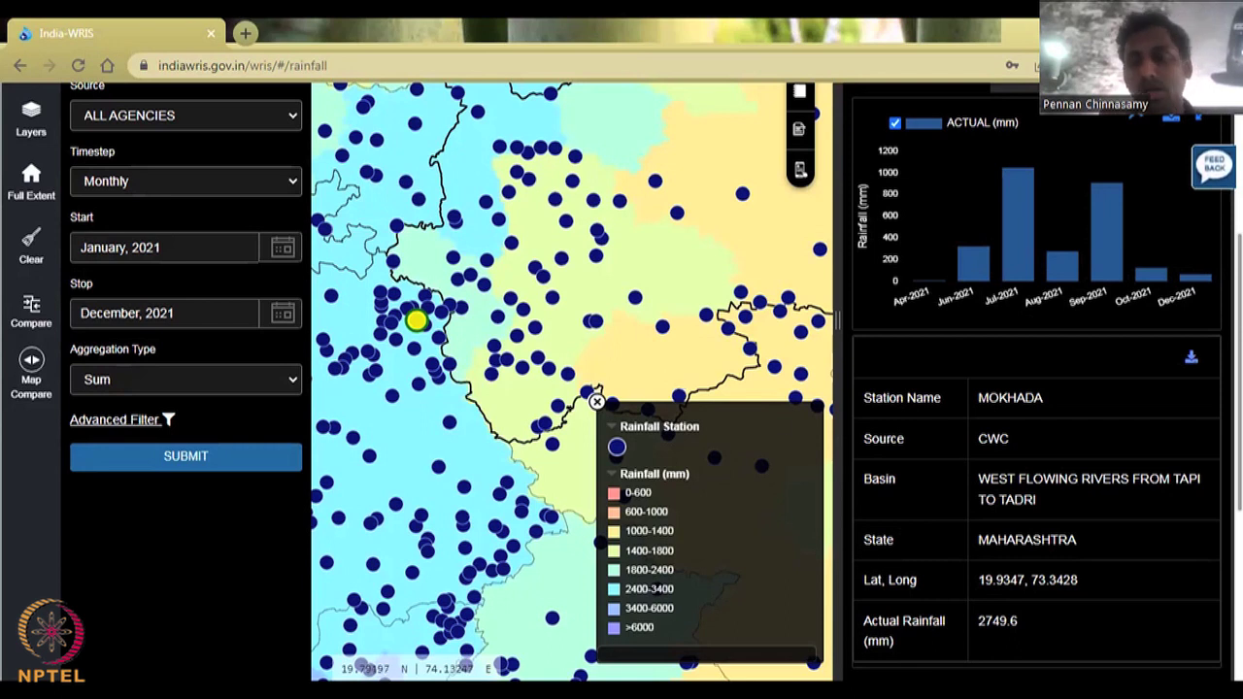
Step: Request the Mokhada chart as a PDF, choosing Wait on the unresponsive page prompt
{"action": "left_click_drag", "start_coordinate": [1080, 580], "coordinate": [966, 592]}
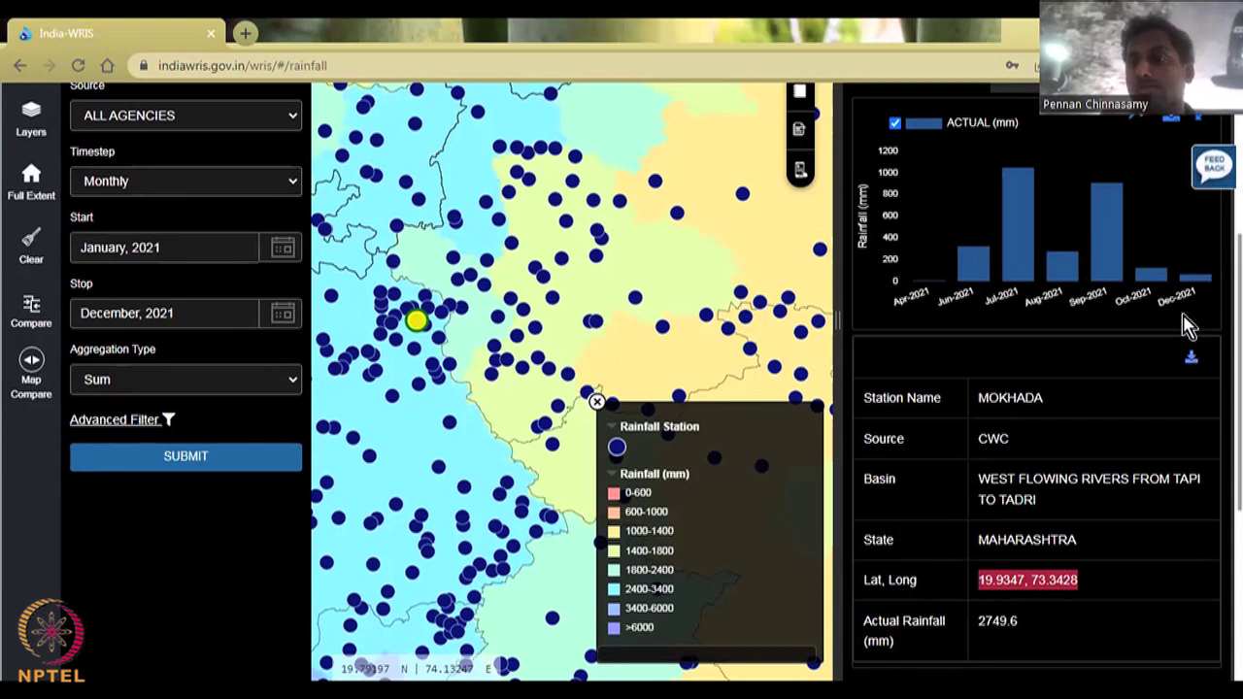
{"action": "left_click", "coordinate": [1170, 124]}
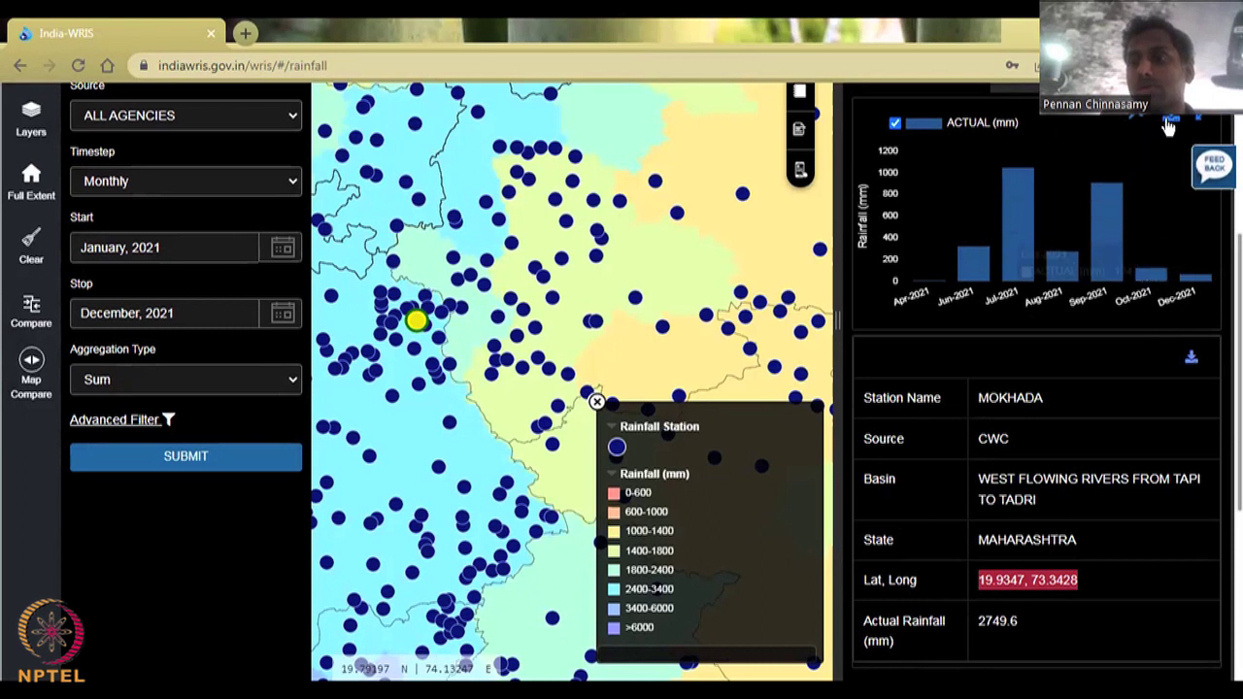
{"action": "left_click", "coordinate": [1170, 126]}
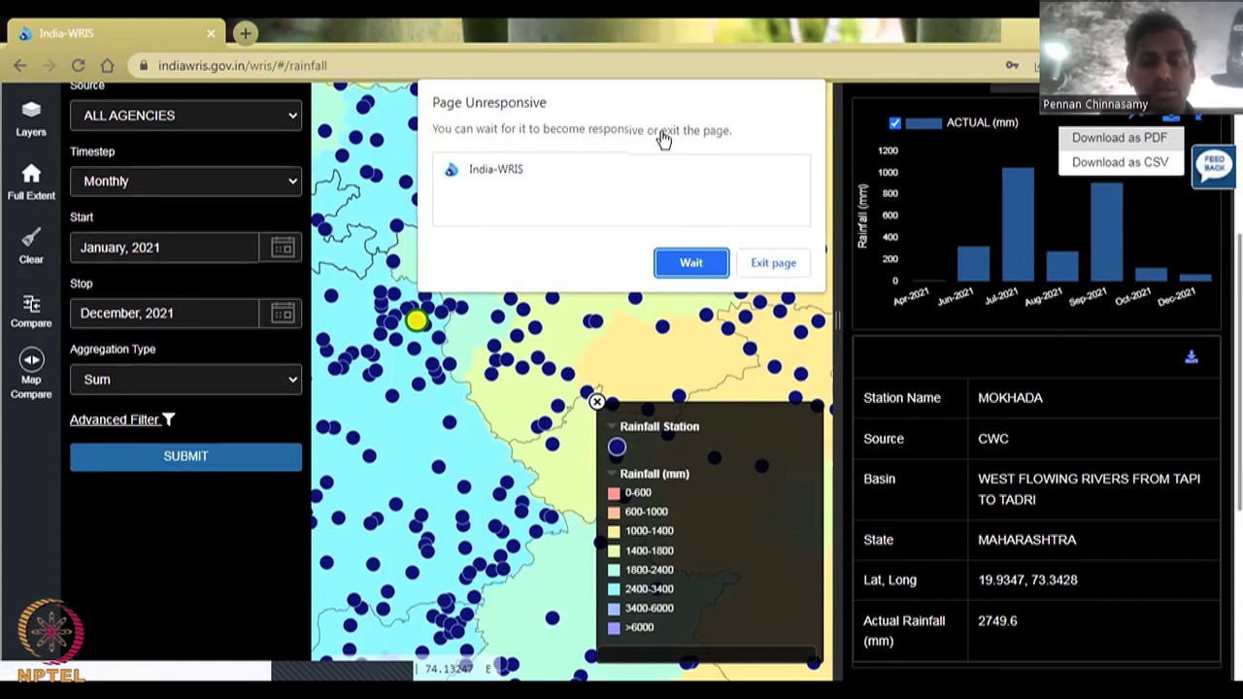
{"action": "left_click", "coordinate": [691, 262]}
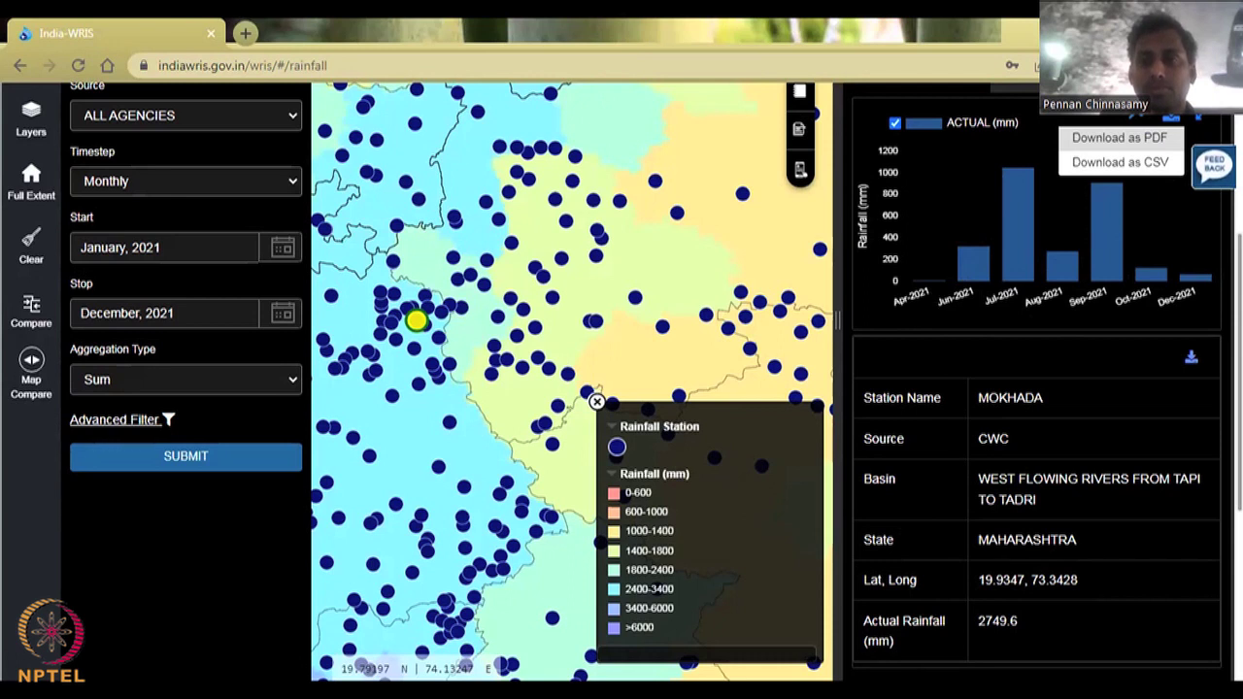
Step: Save the chart PDF as myChart10 on the Desktop
{"action": "scroll", "coordinate": [903, 248], "scroll_direction": "up", "scroll_amount": 2}
{"action": "scroll", "coordinate": [794, 425], "scroll_direction": "up", "scroll_amount": 1}
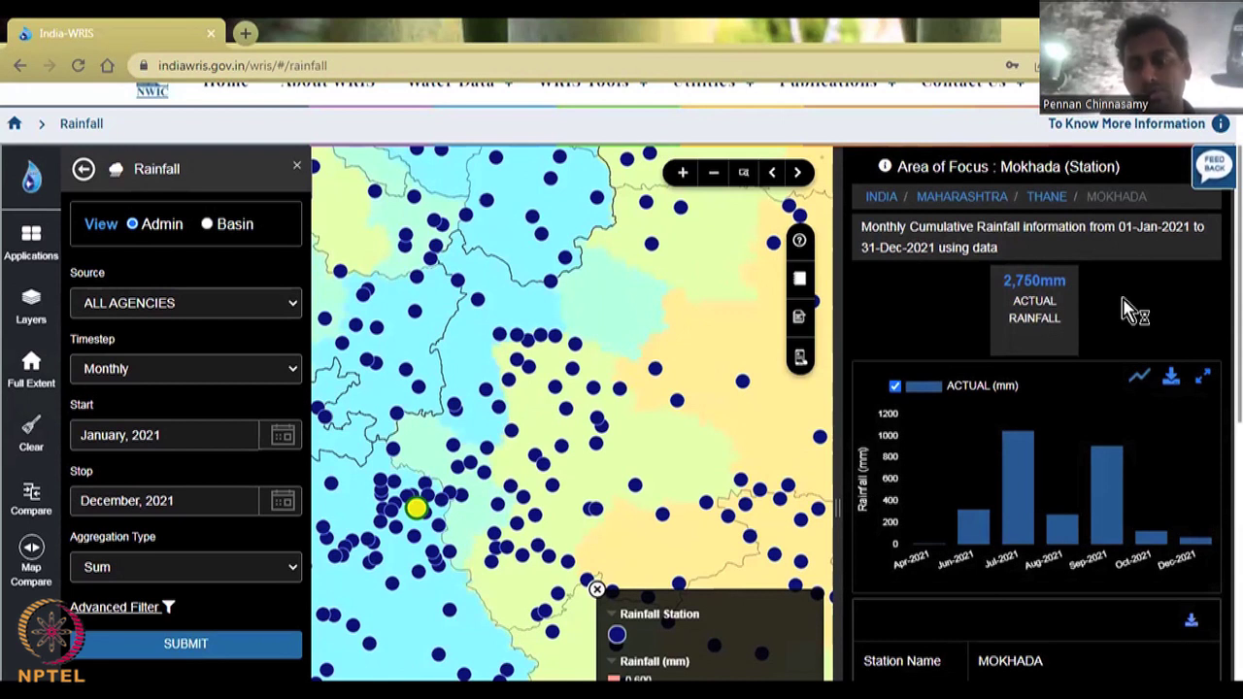
{"action": "left_click", "coordinate": [1145, 384]}
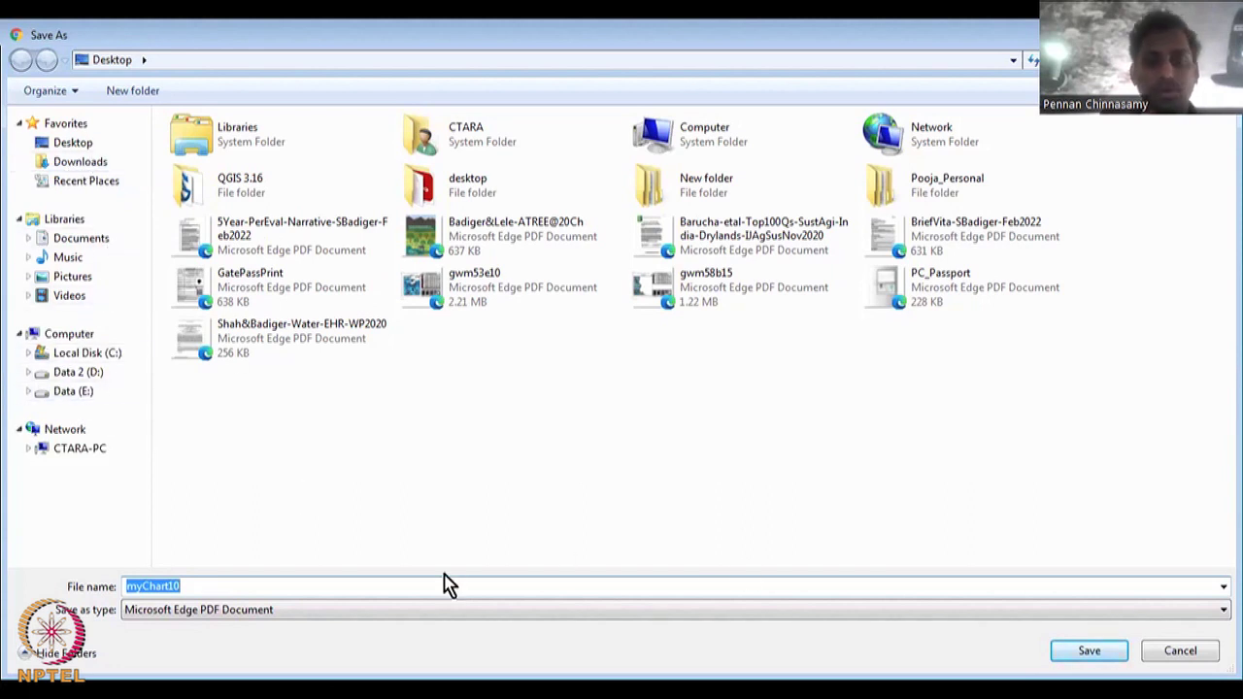
{"action": "key", "text": "Return"}
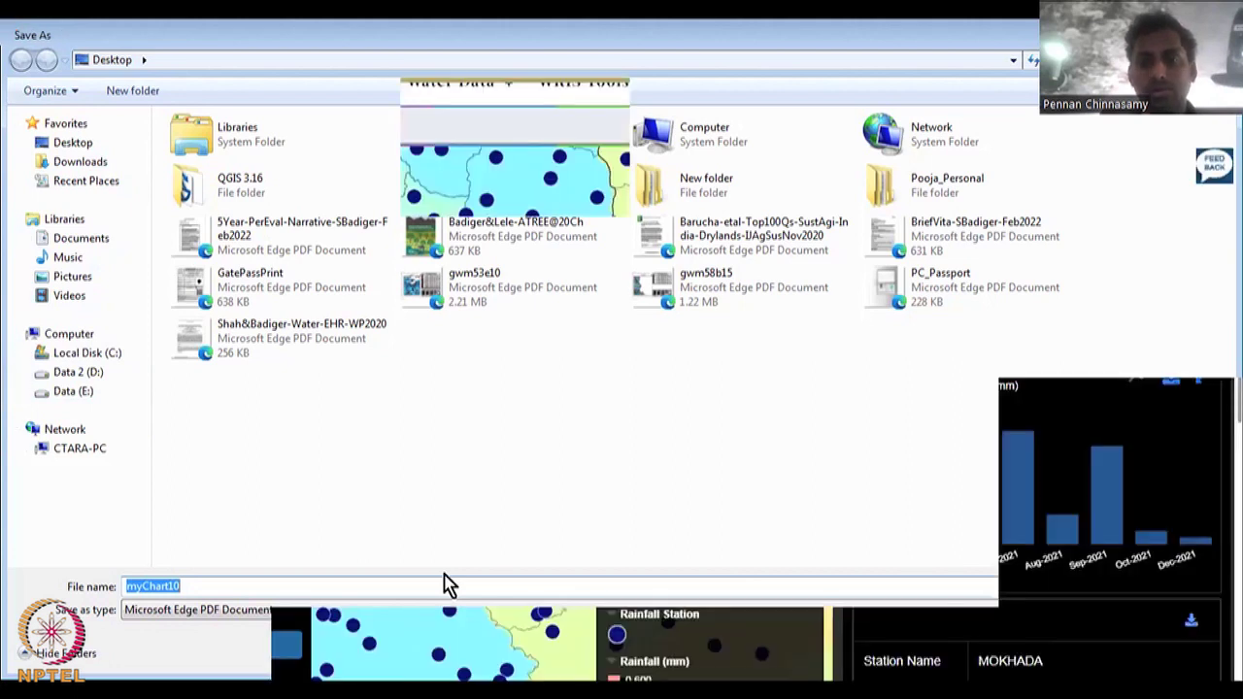